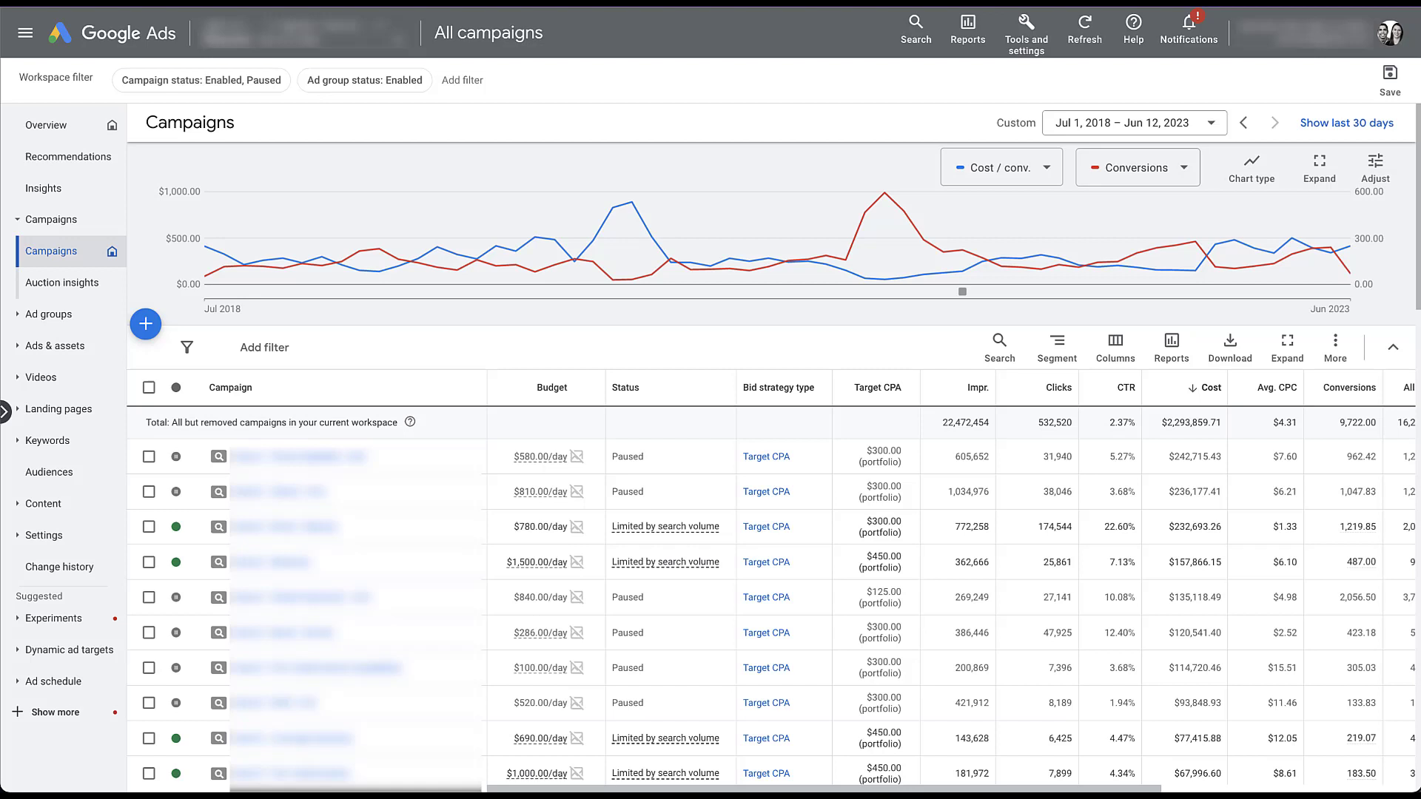
# - Open the Day & hour ad schedule report and download it in Excel .csv format
pyautogui.click(18, 682)
pyautogui.scroll(-1, 18, 688)
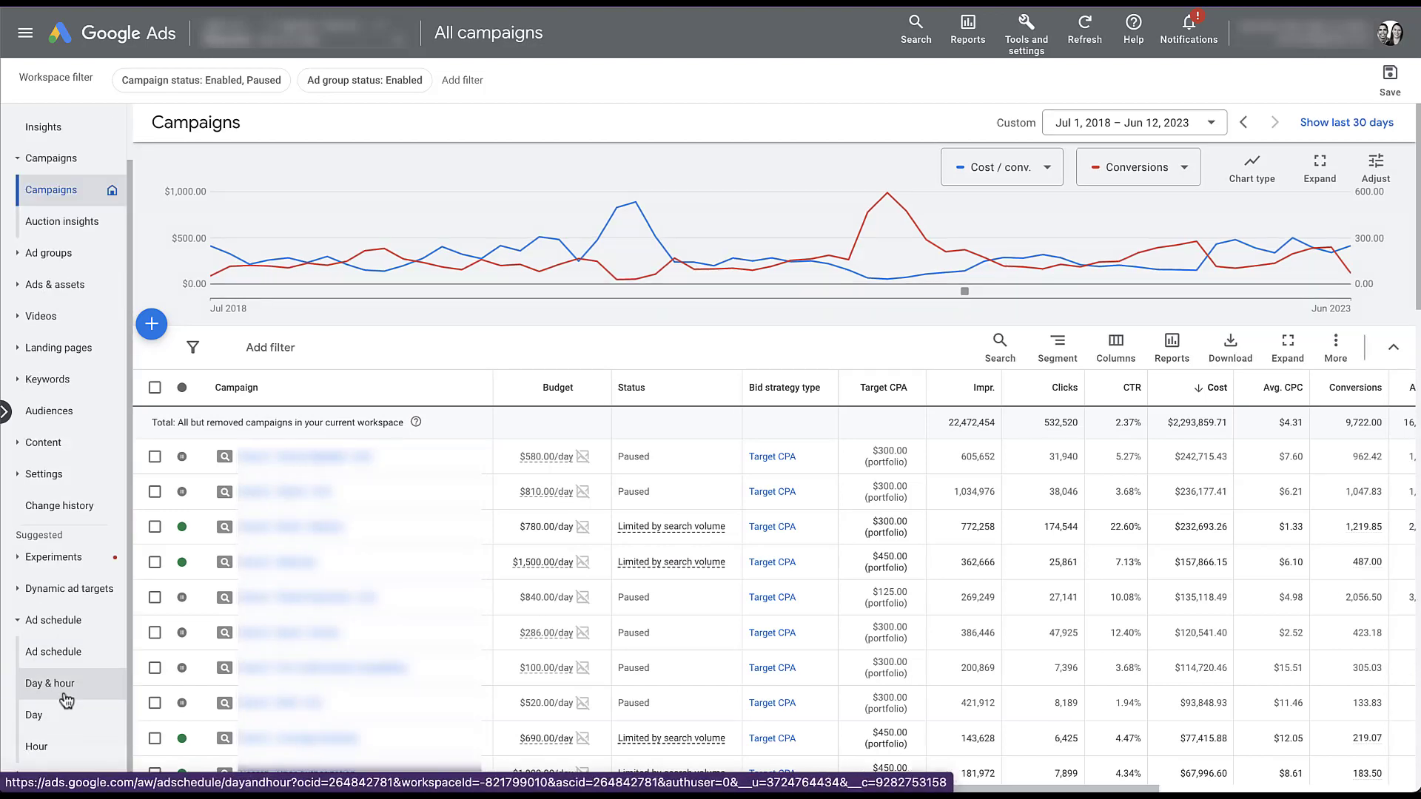
pyautogui.click(51, 682)
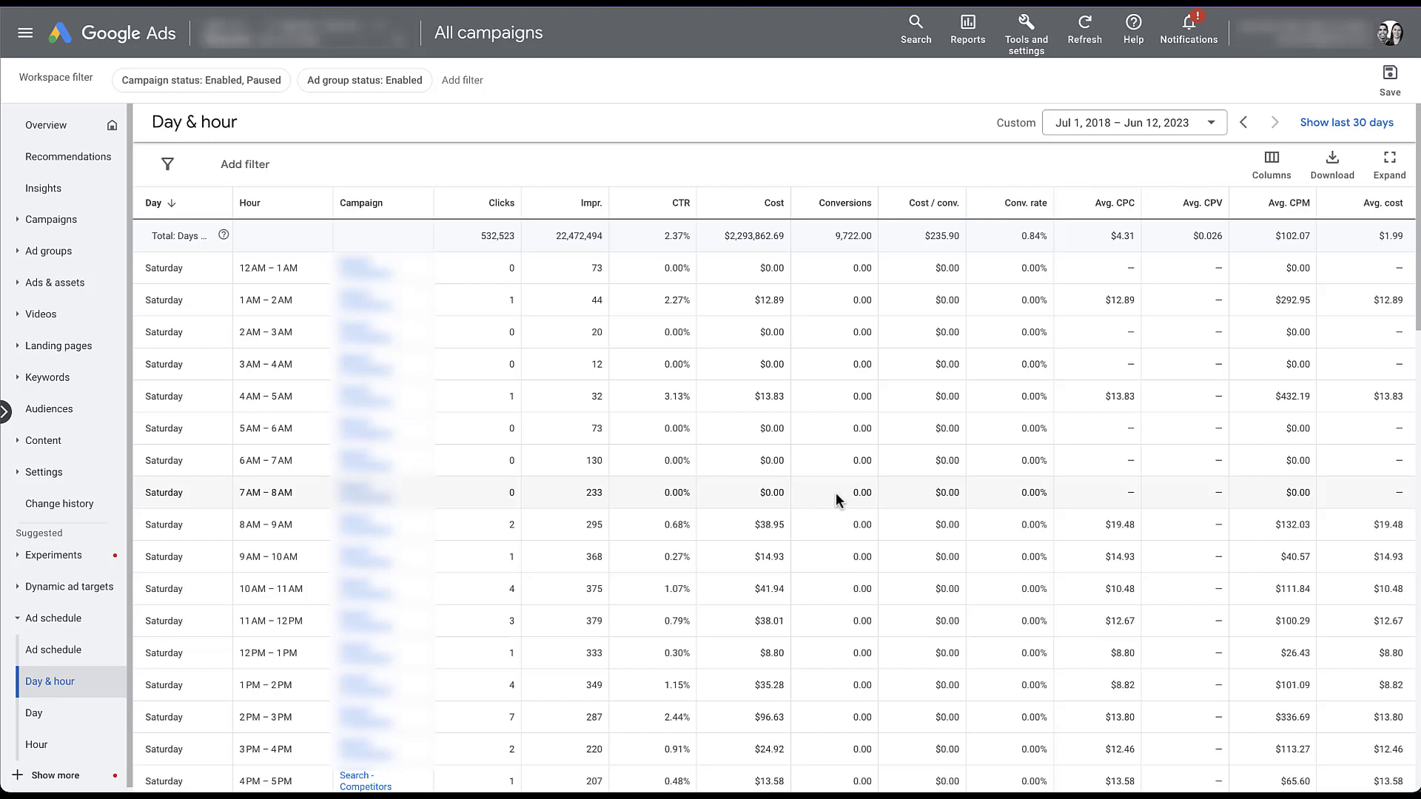
pyautogui.scroll(-15, 836, 492)
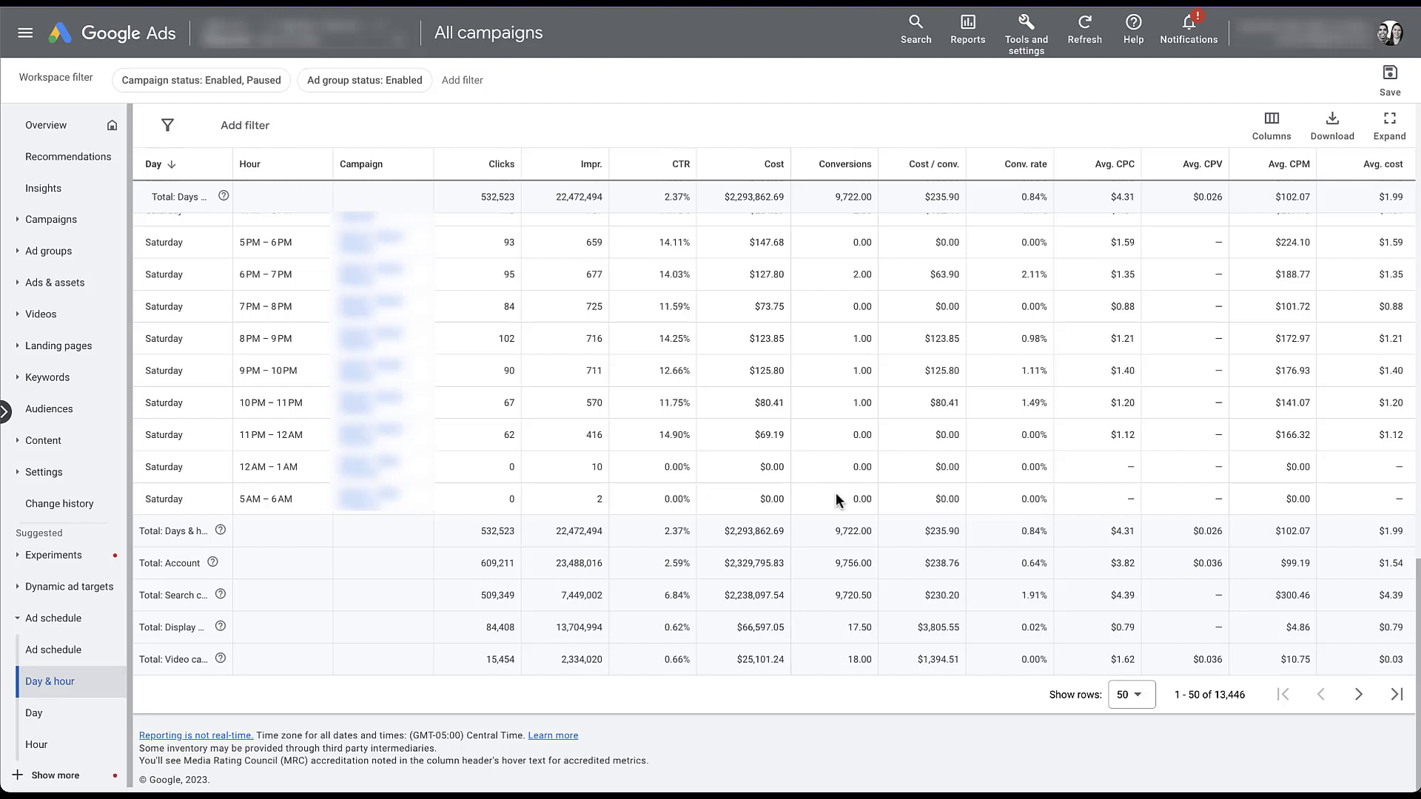
pyautogui.click(1329, 147)
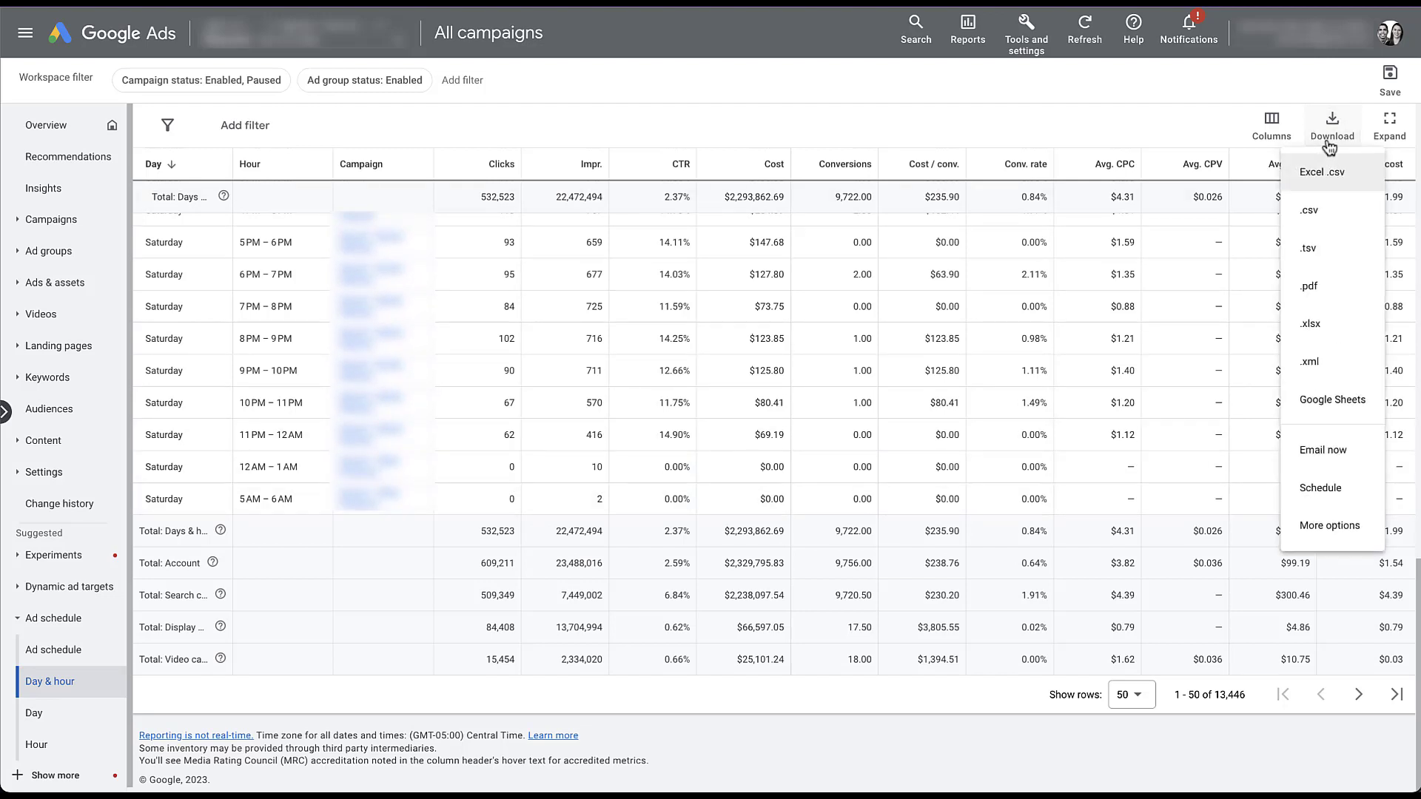
pyautogui.click(1369, 191)
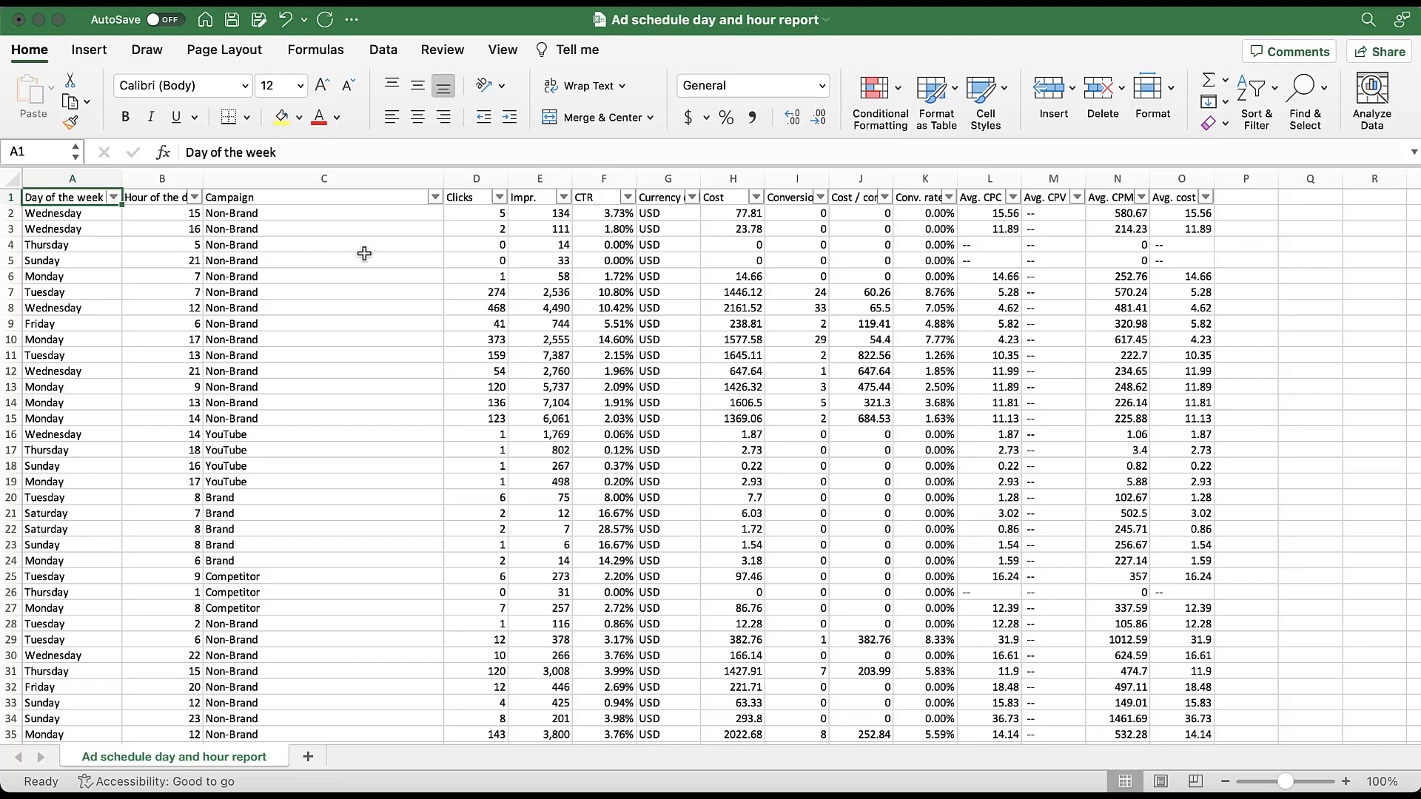
# - Insert a PivotTable from the ad schedule report data on a new worksheet
pyautogui.click(88, 52)
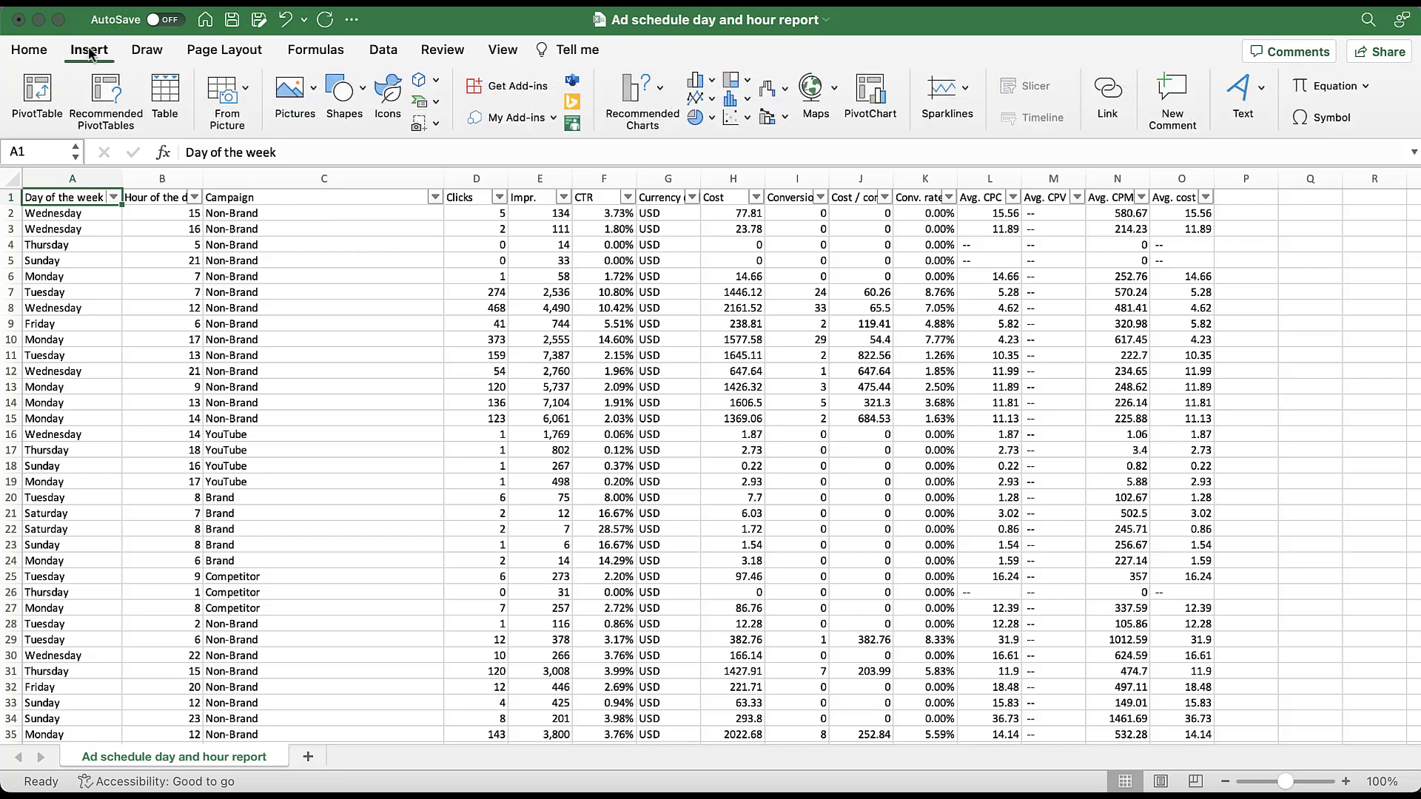
pyautogui.click(42, 95)
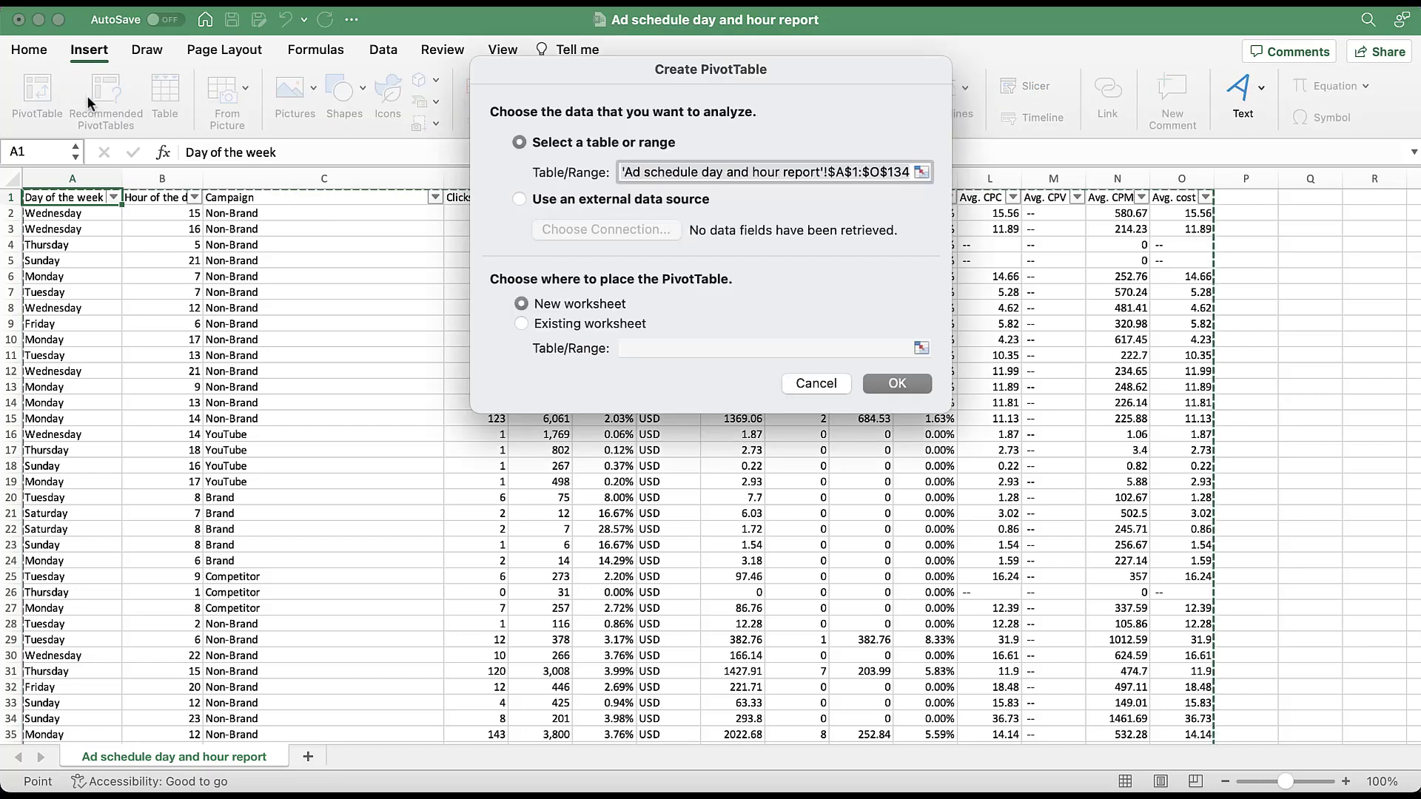
pyautogui.click(886, 388)
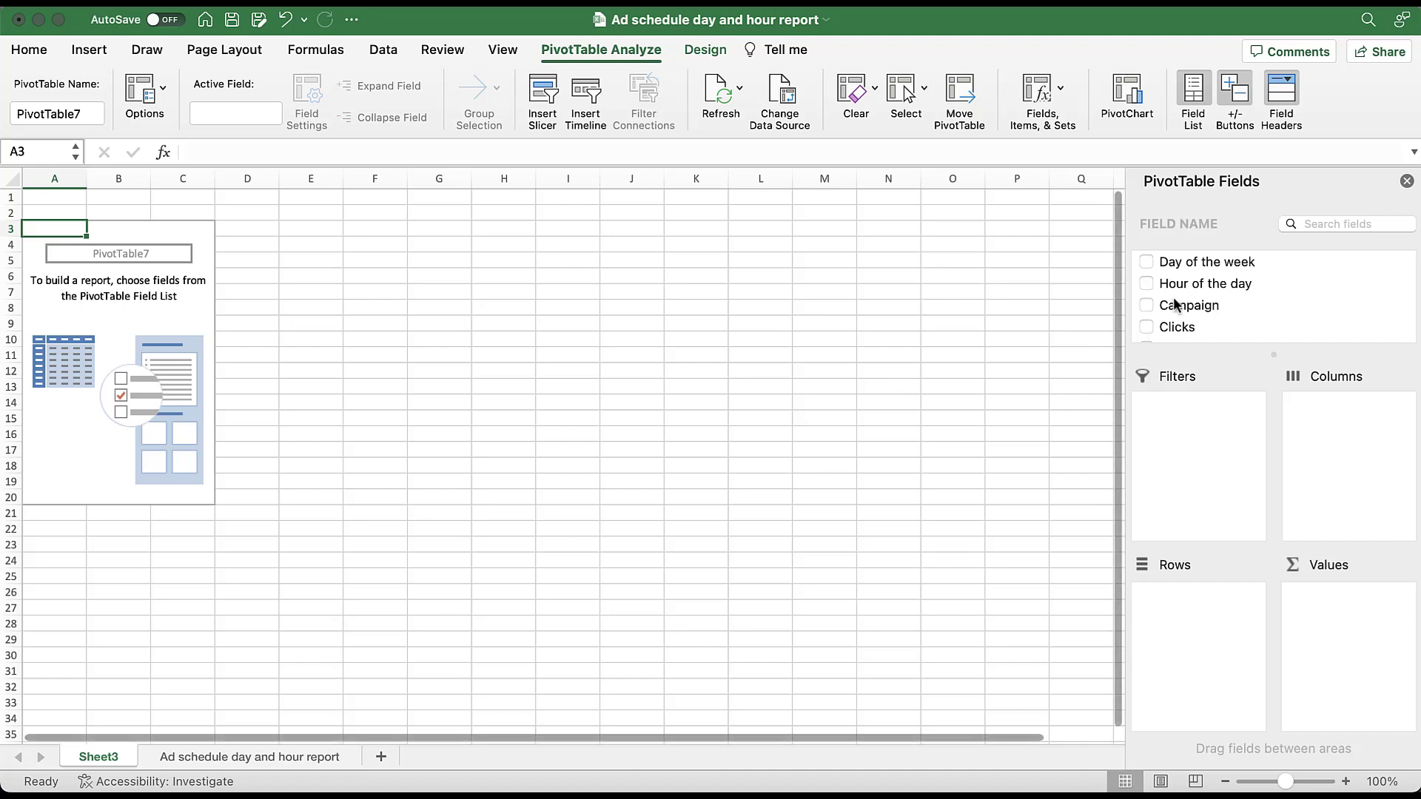
# - Lay out the PivotTable with Day of the week as columns, Hour of the day as rows and Clicks as values
pyautogui.moveTo(1184, 261); pyautogui.dragTo(1336, 450)
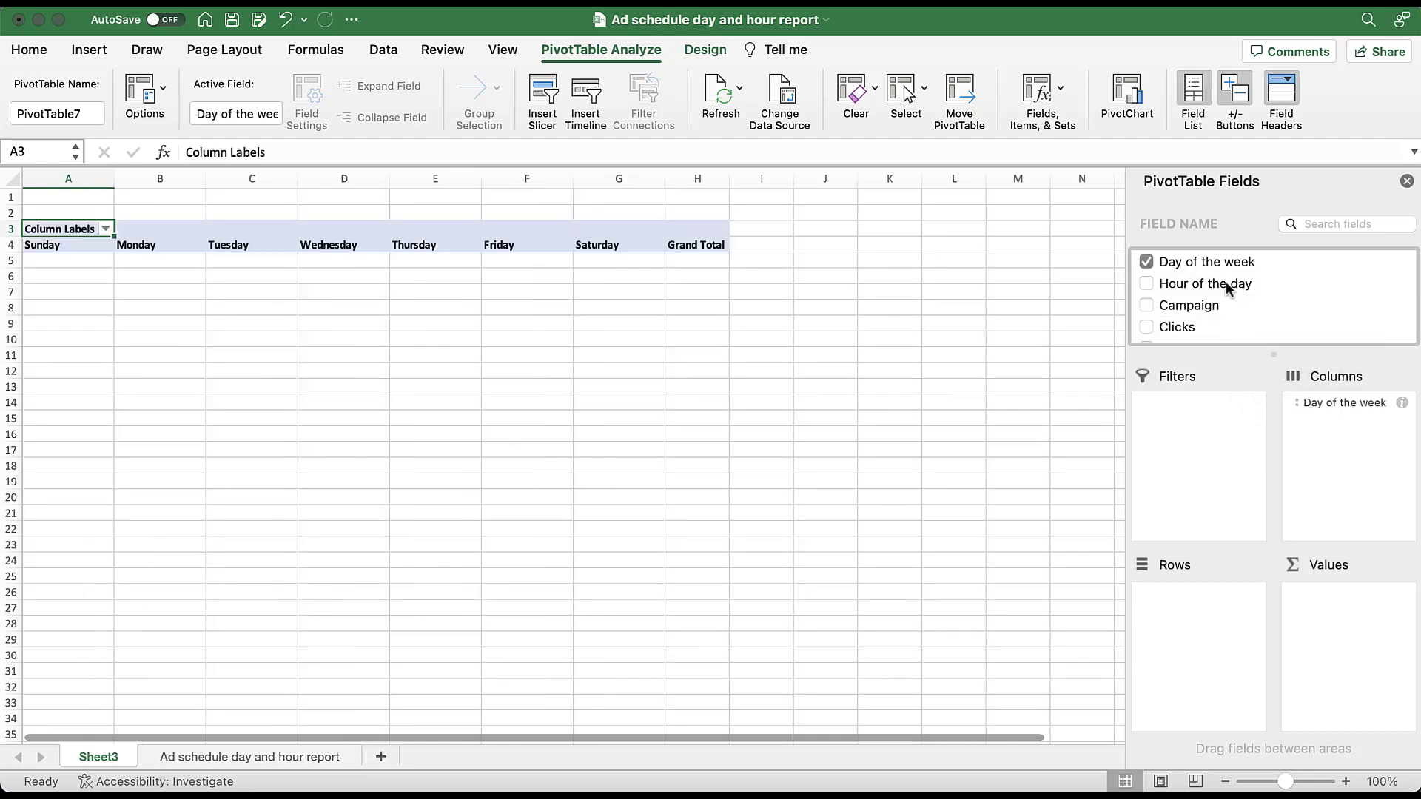
pyautogui.moveTo(1226, 282); pyautogui.dragTo(1203, 659)
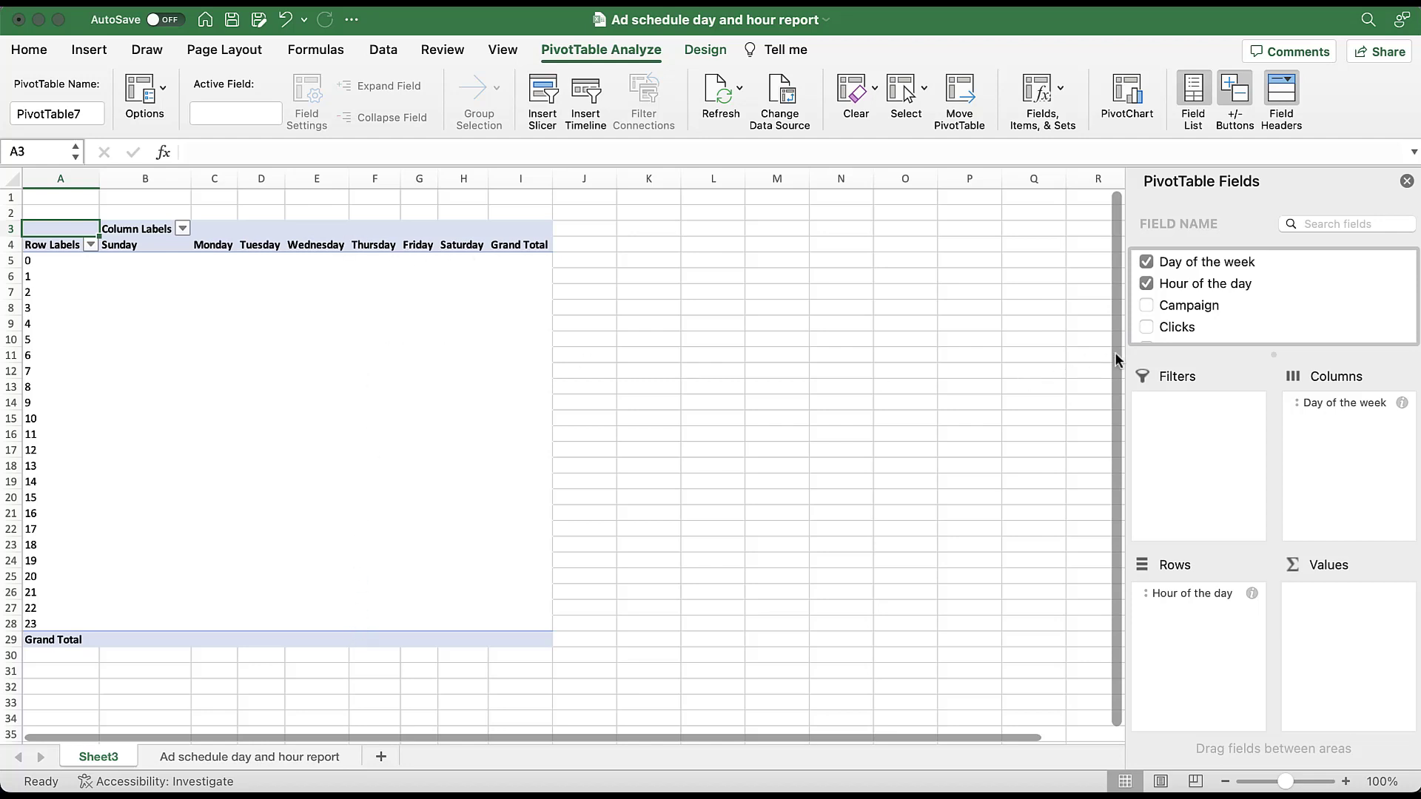
pyautogui.moveTo(1170, 328); pyautogui.dragTo(1361, 665)
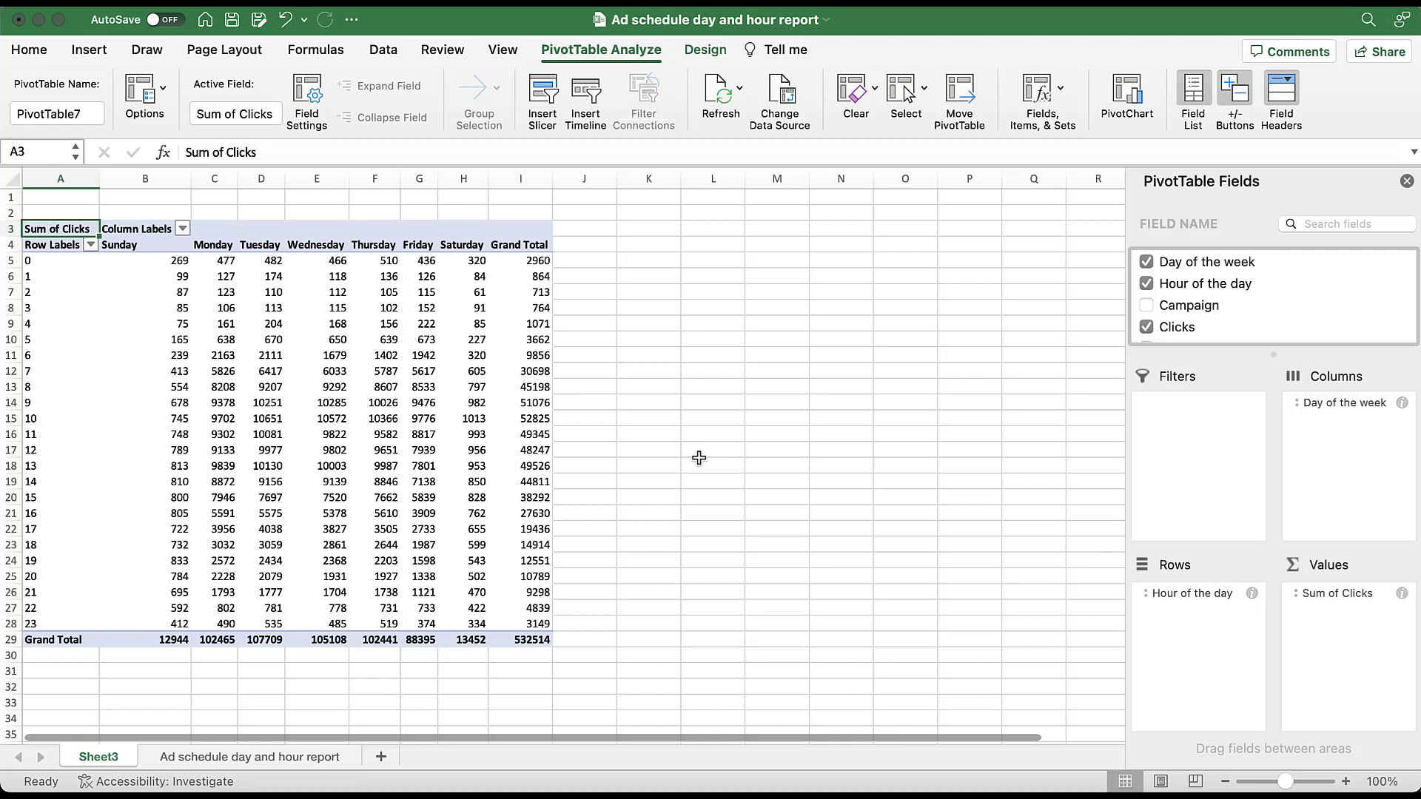
# - Apply the green-white-red color scale to the Sunday to Saturday click values for hours 0 to 23, excluding grand totals
pyautogui.click(160, 262)
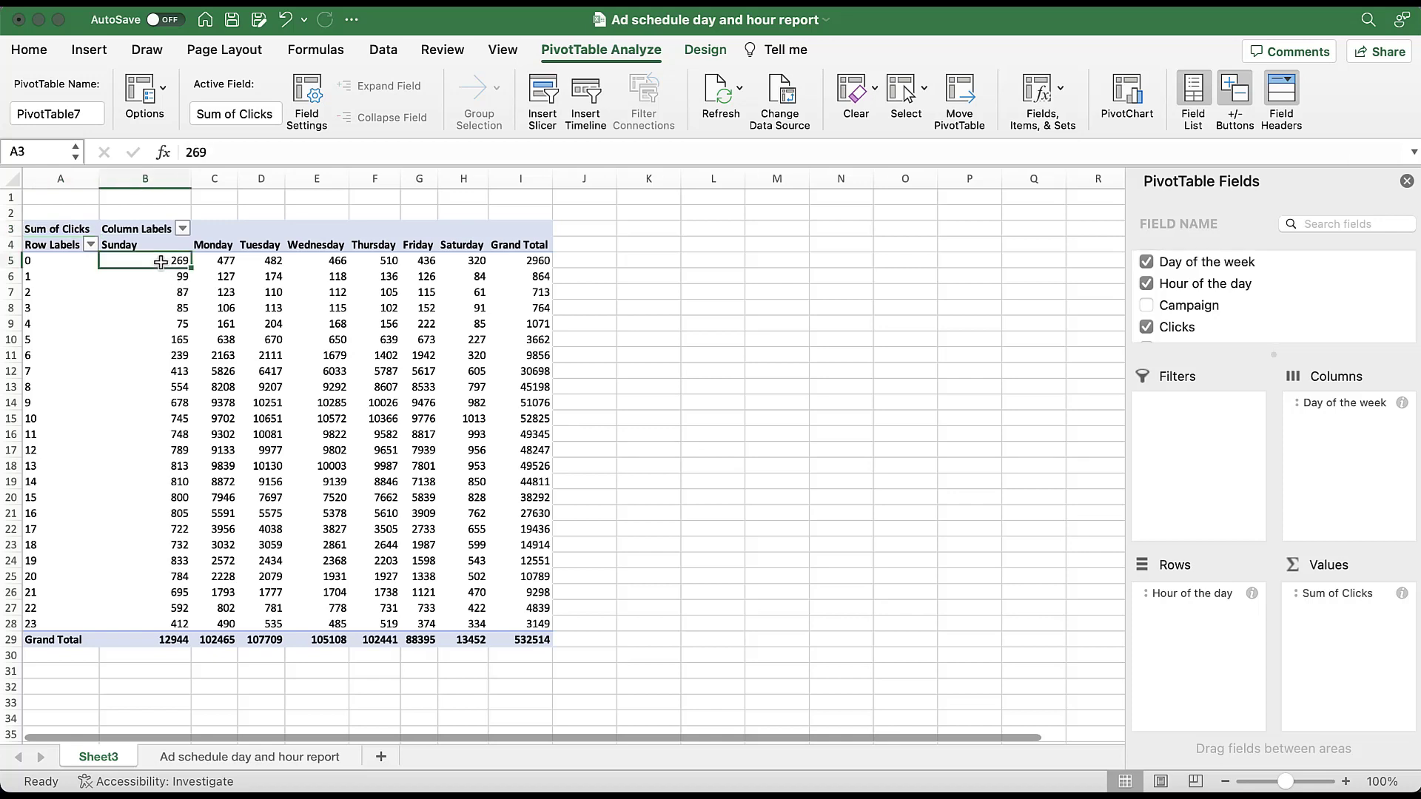
pyautogui.moveTo(161, 262); pyautogui.dragTo(451, 626)
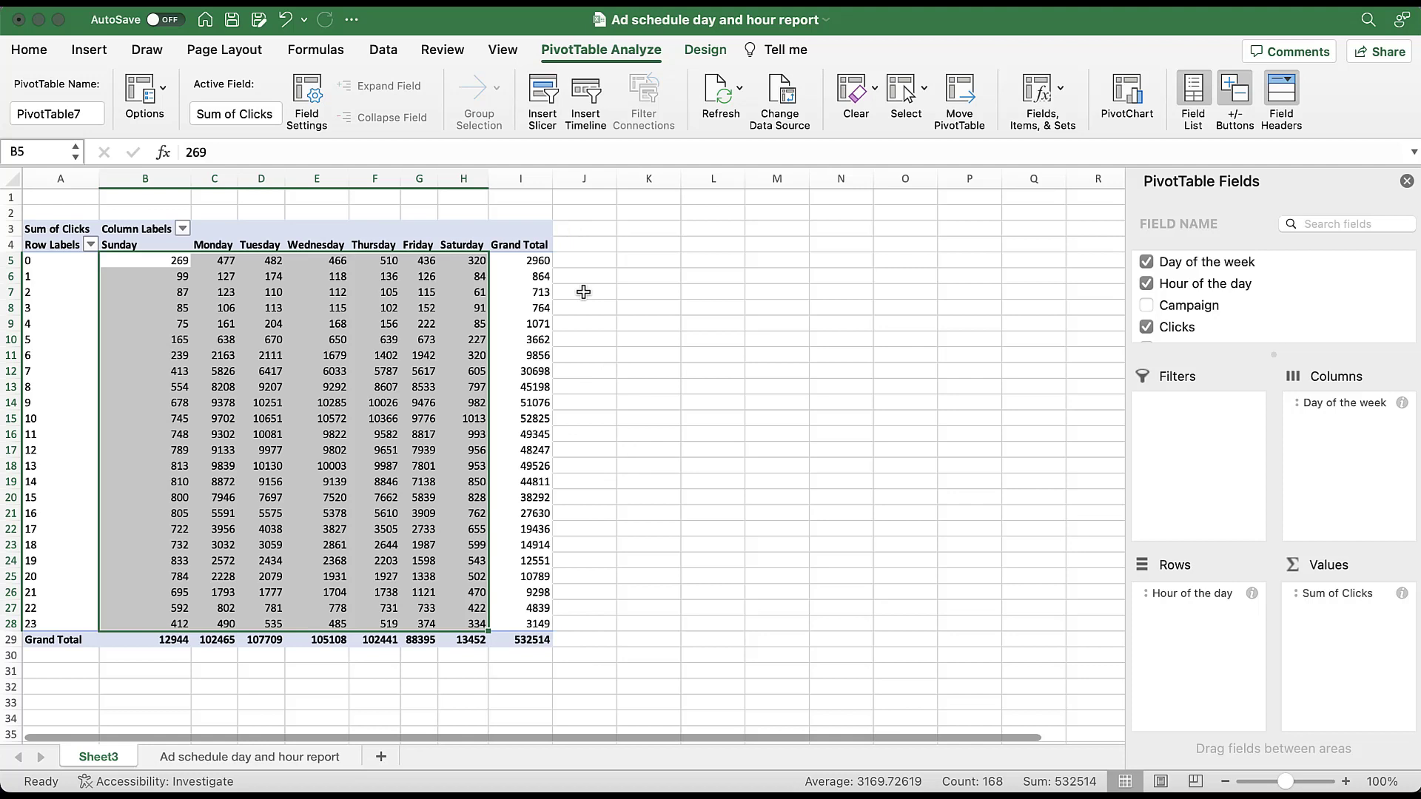
pyautogui.click(31, 50)
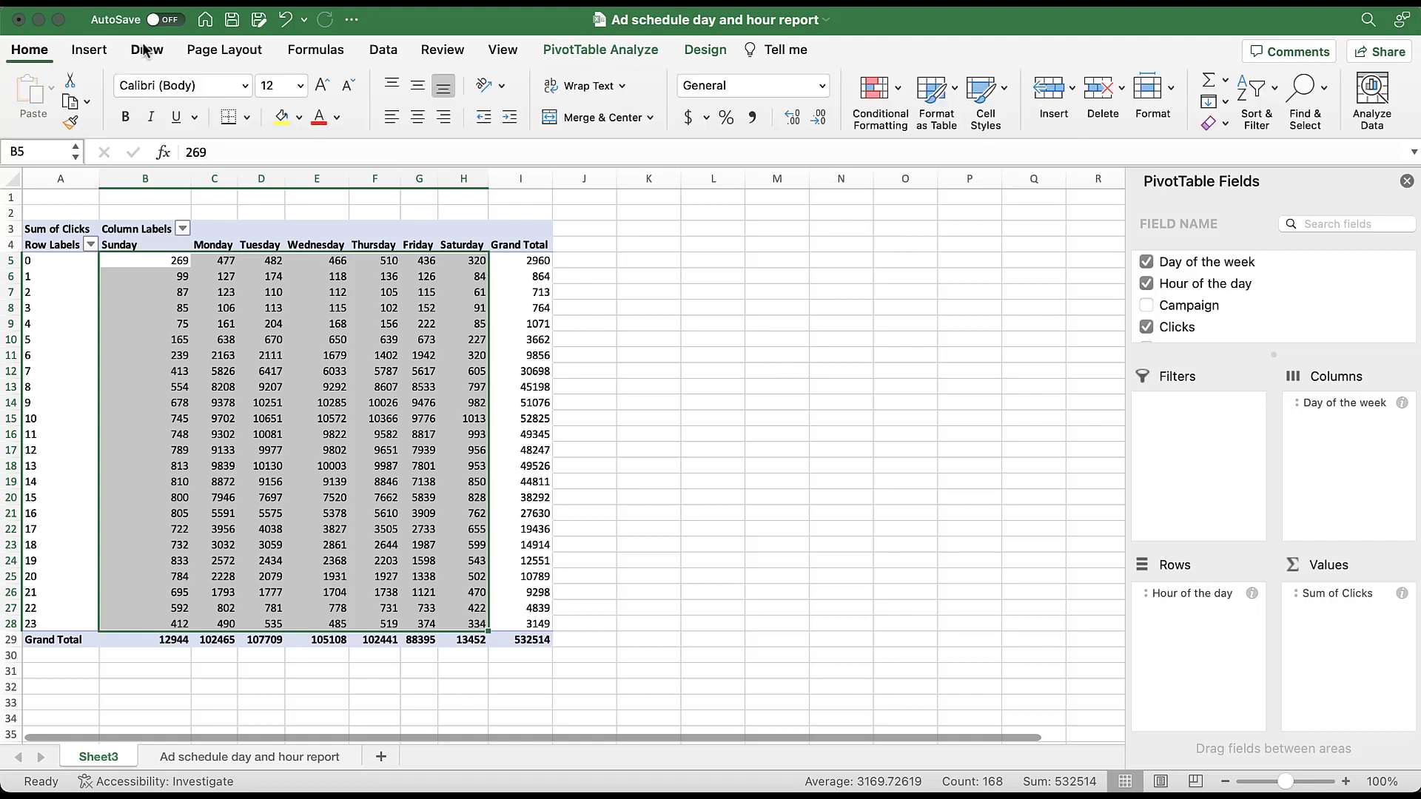
pyautogui.click(898, 91)
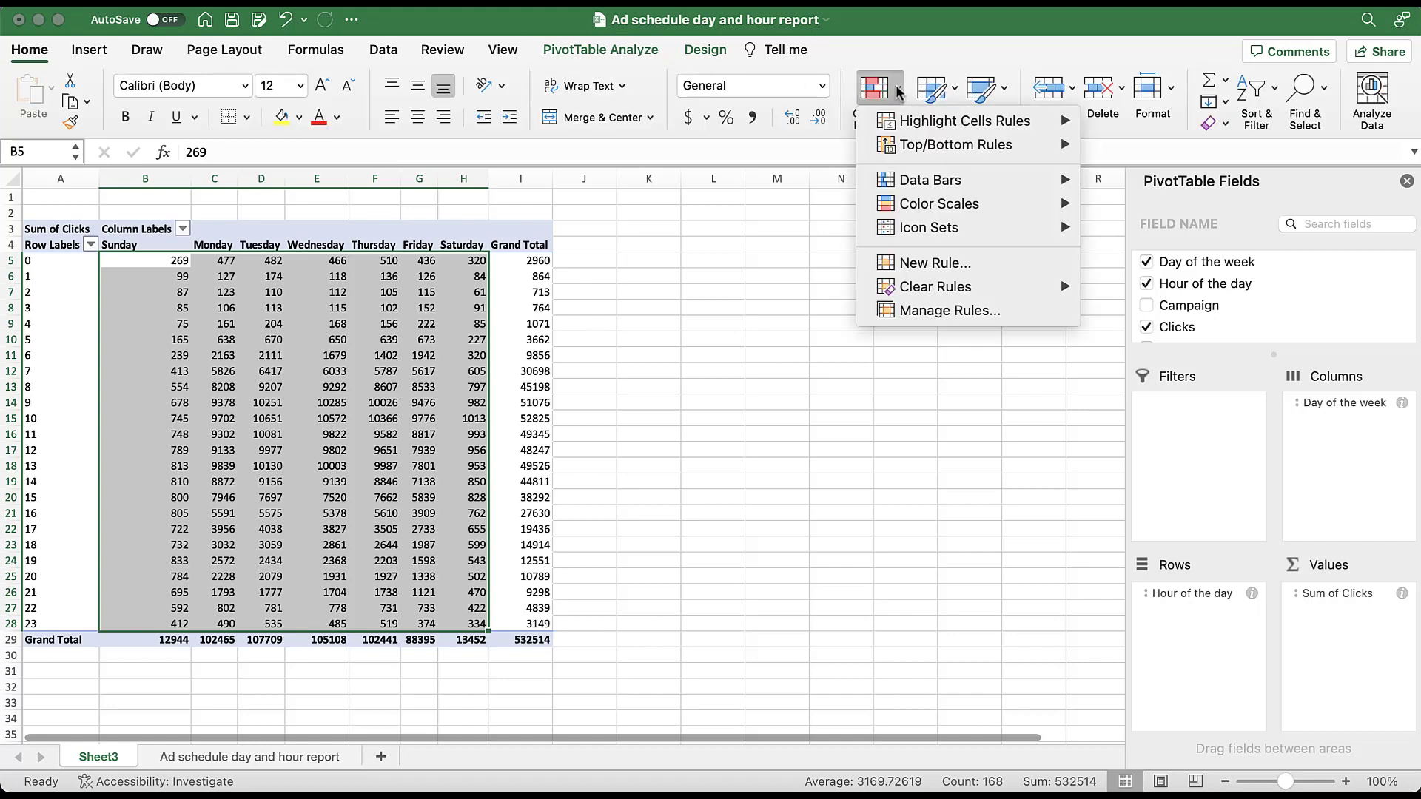
pyautogui.moveTo(1015, 207)
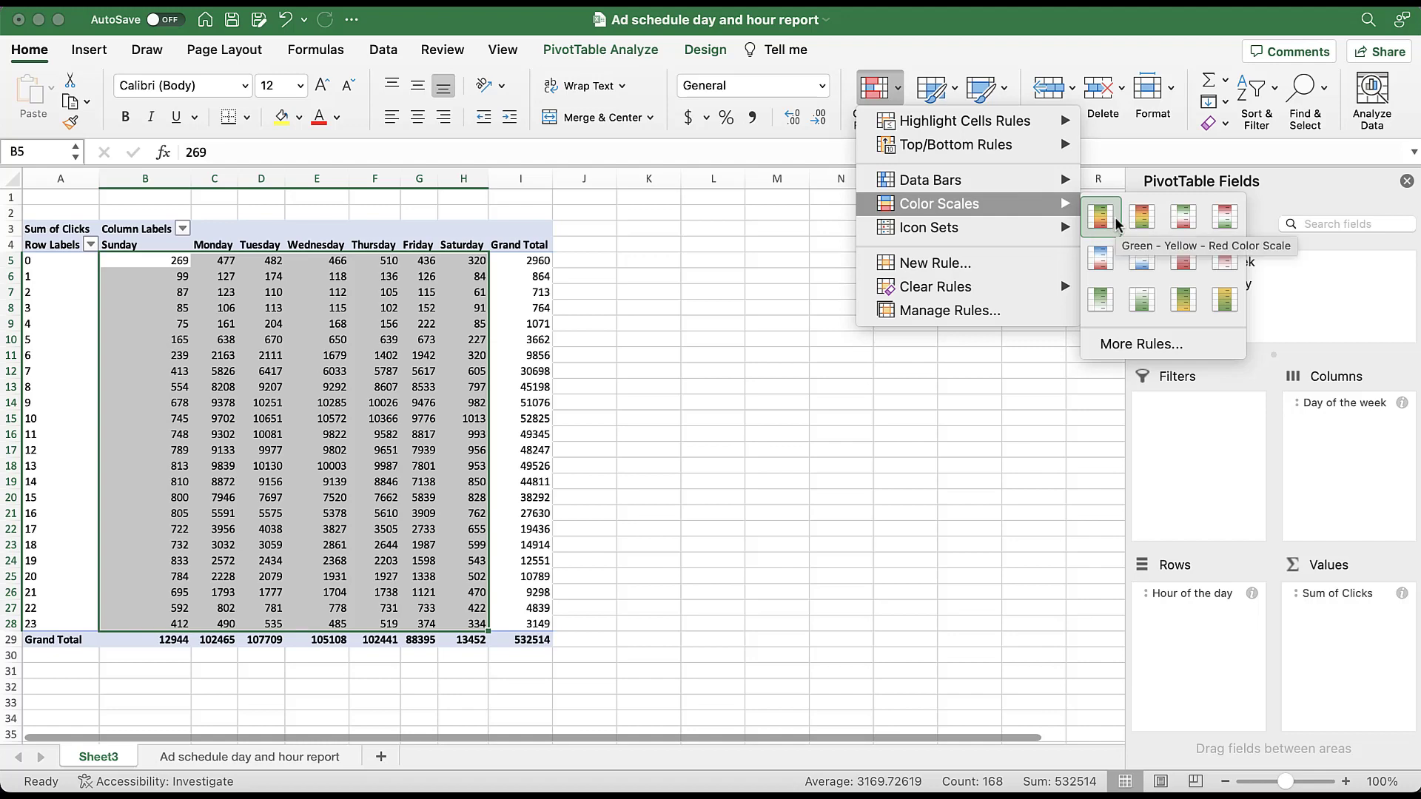
pyautogui.click(1193, 225)
pyautogui.click(701, 320)
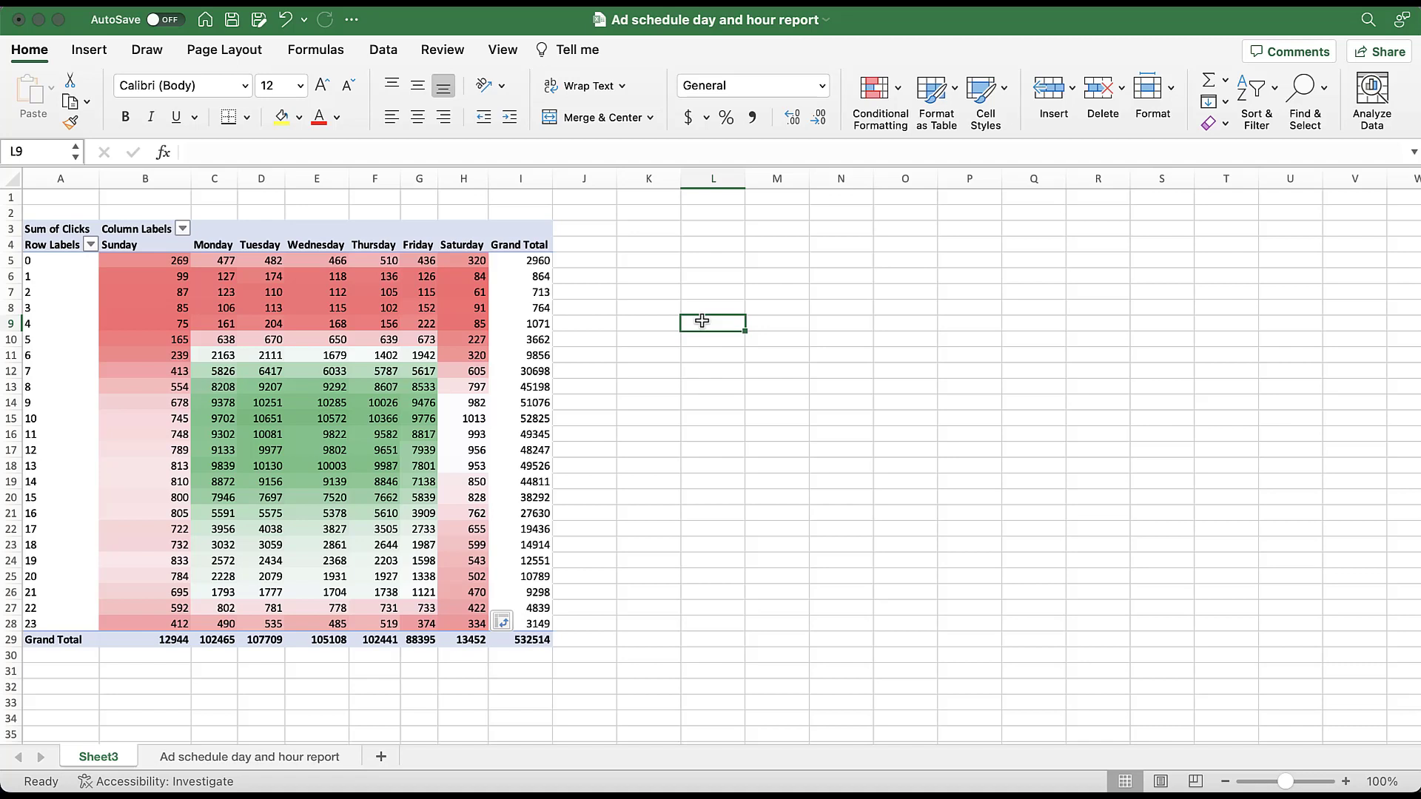
# - Replace Clicks with Cost as the PivotTable's value field
pyautogui.click(348, 436)
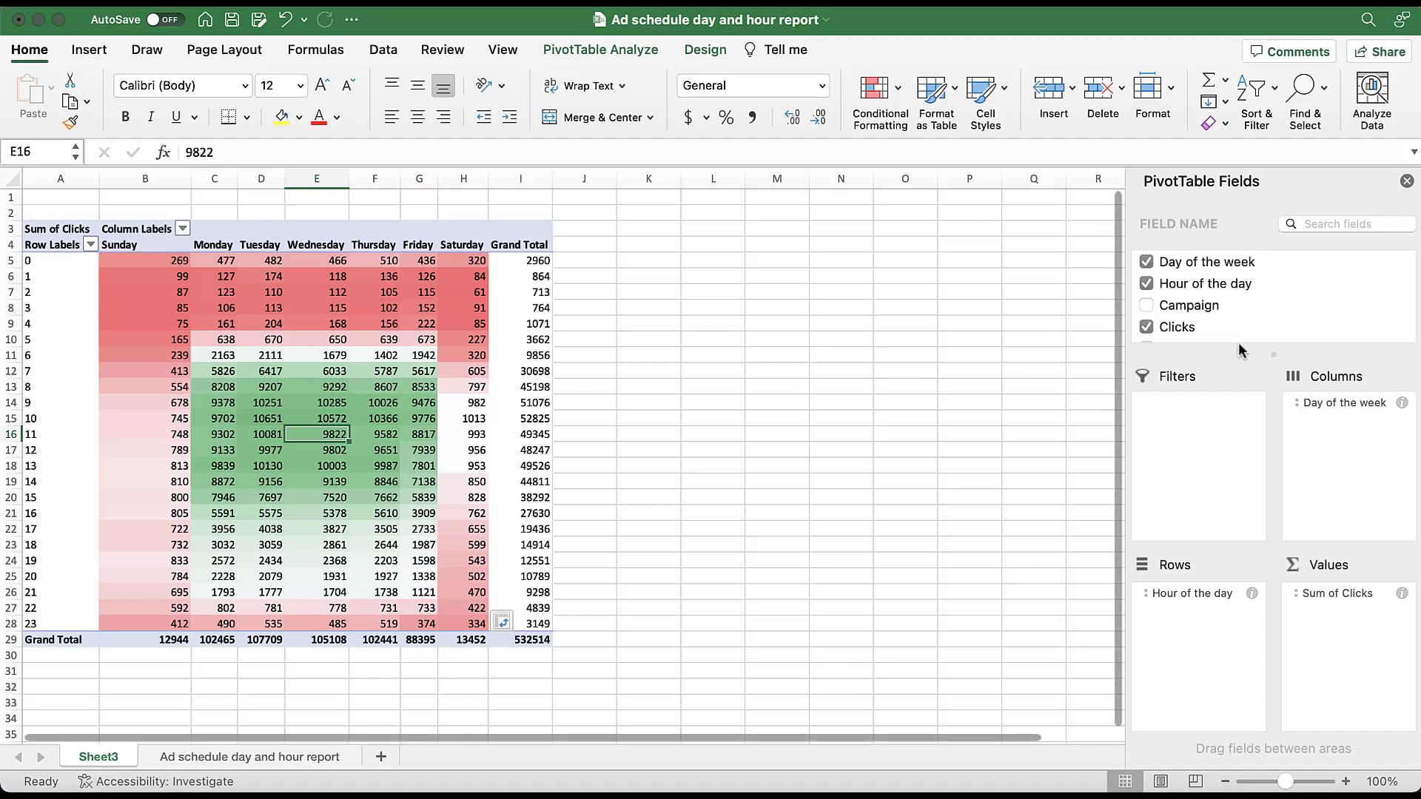
pyautogui.scroll(-4, 1250, 322)
pyautogui.scroll(1, 1249, 324)
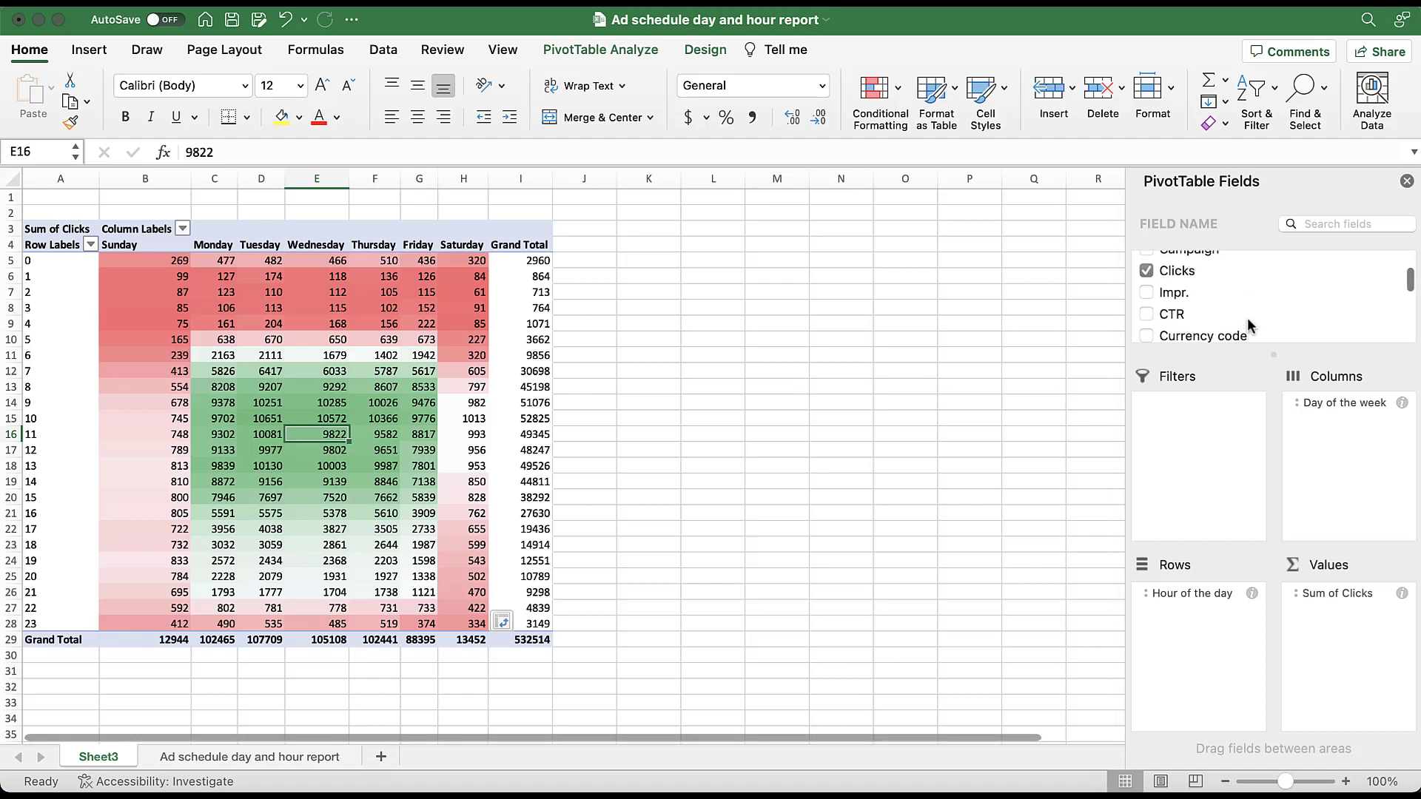
pyautogui.click(1146, 270)
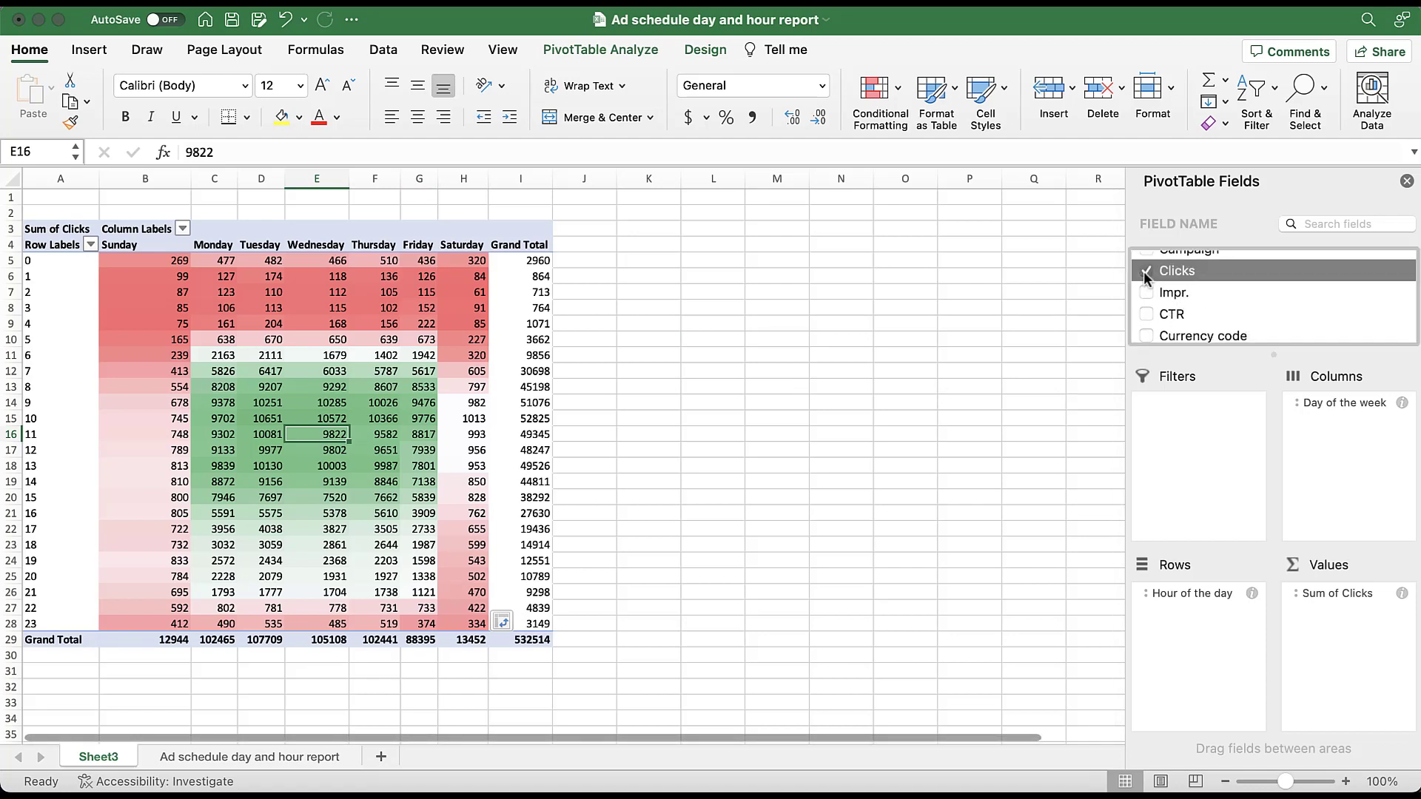
pyautogui.scroll(-3, 1158, 279)
pyautogui.moveTo(1174, 288); pyautogui.dragTo(1343, 611)
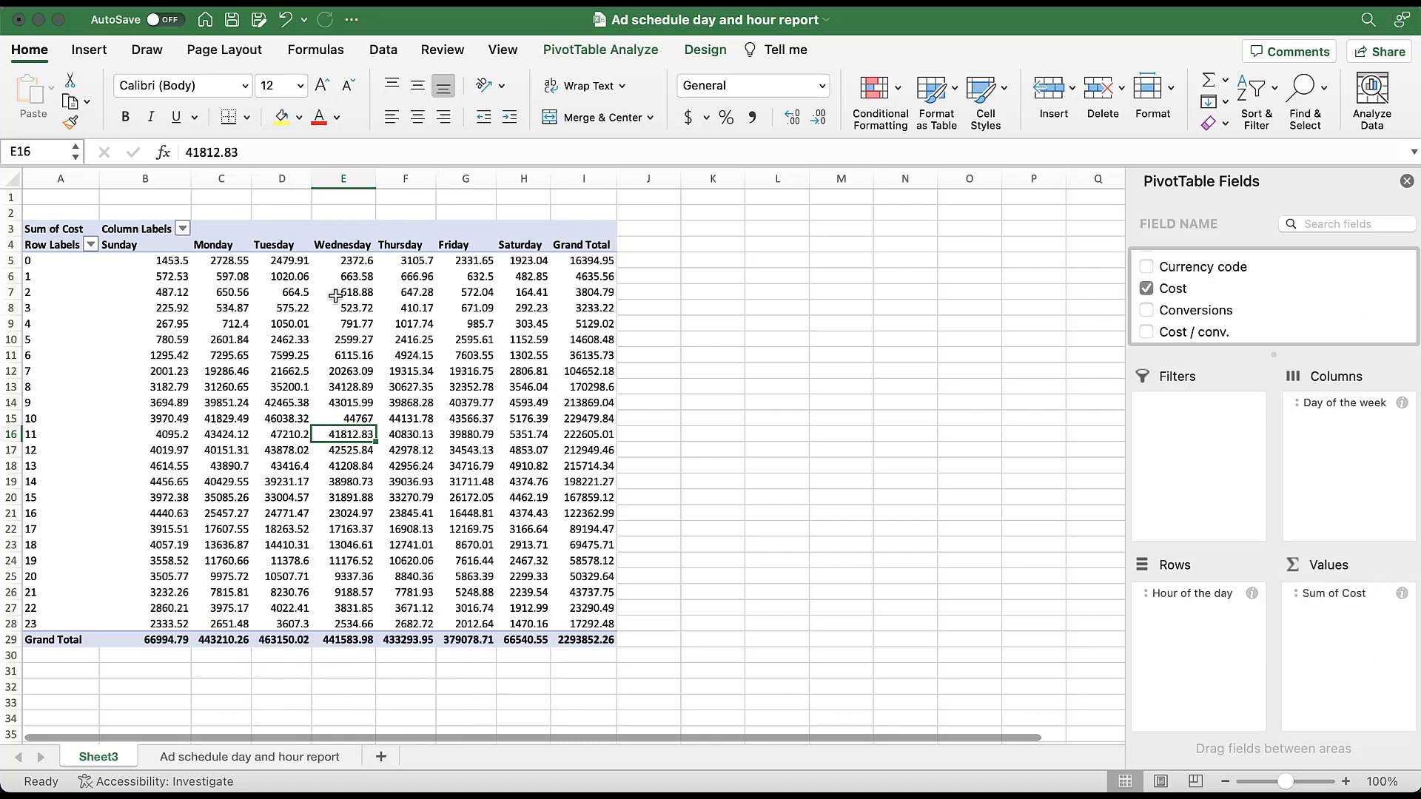
# - Apply the green-white-red color scale to the daily and hourly cost values, excluding the grand totals
pyautogui.click(165, 260)
pyautogui.moveTo(165, 261); pyautogui.dragTo(529, 623)
pyautogui.click(893, 106)
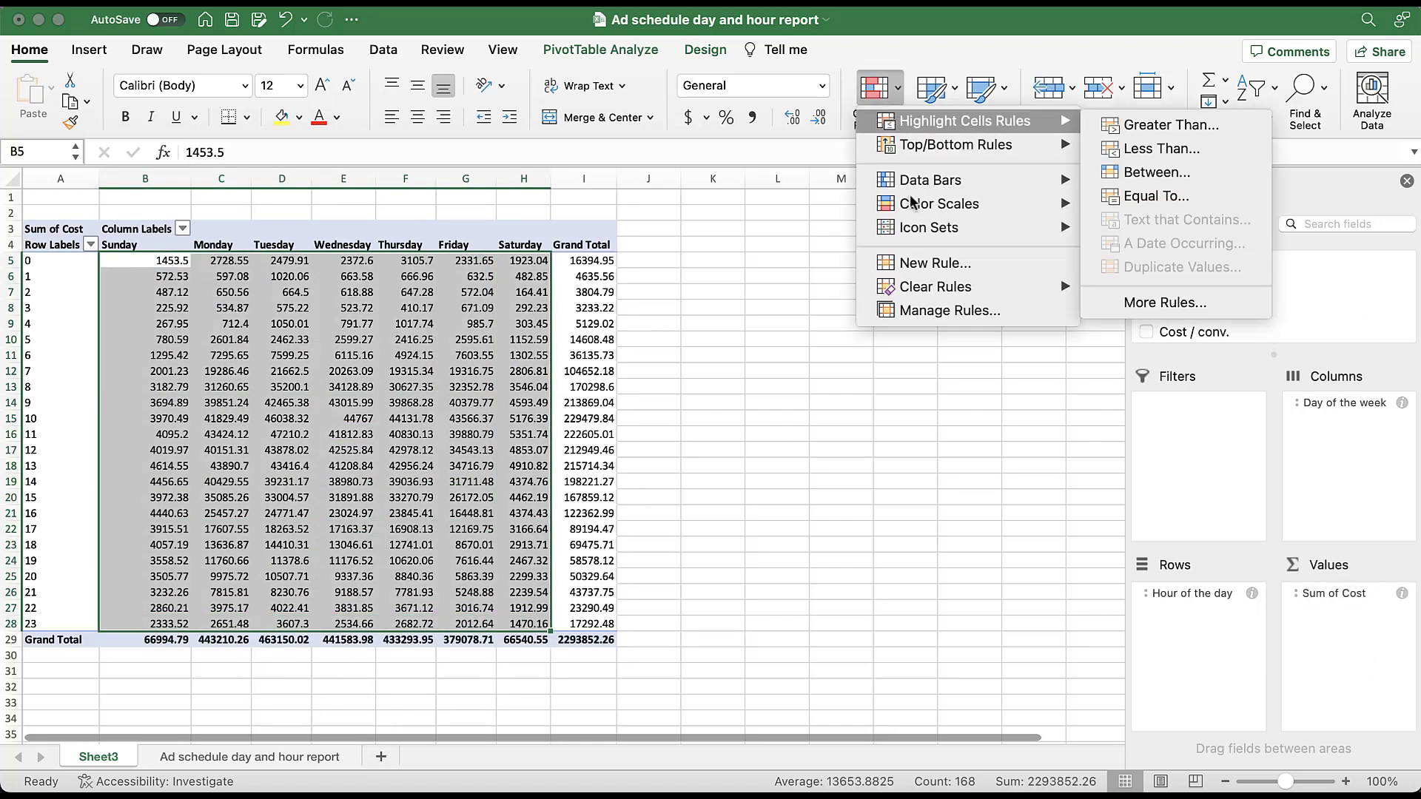
pyautogui.moveTo(918, 205)
pyautogui.click(1173, 218)
pyautogui.click(797, 398)
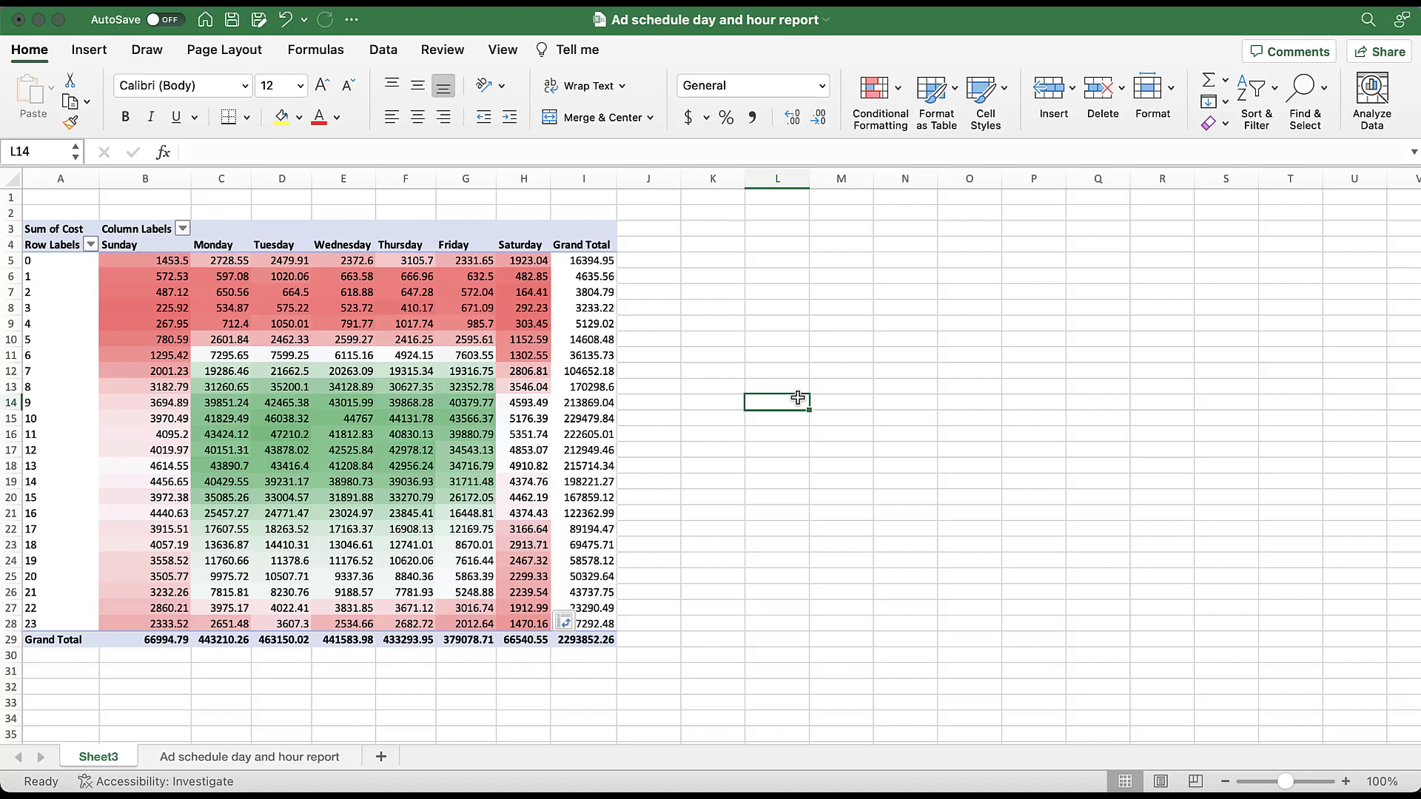
# - Replace Cost with Cost / conv. as the PivotTable's value field
pyautogui.click(380, 420)
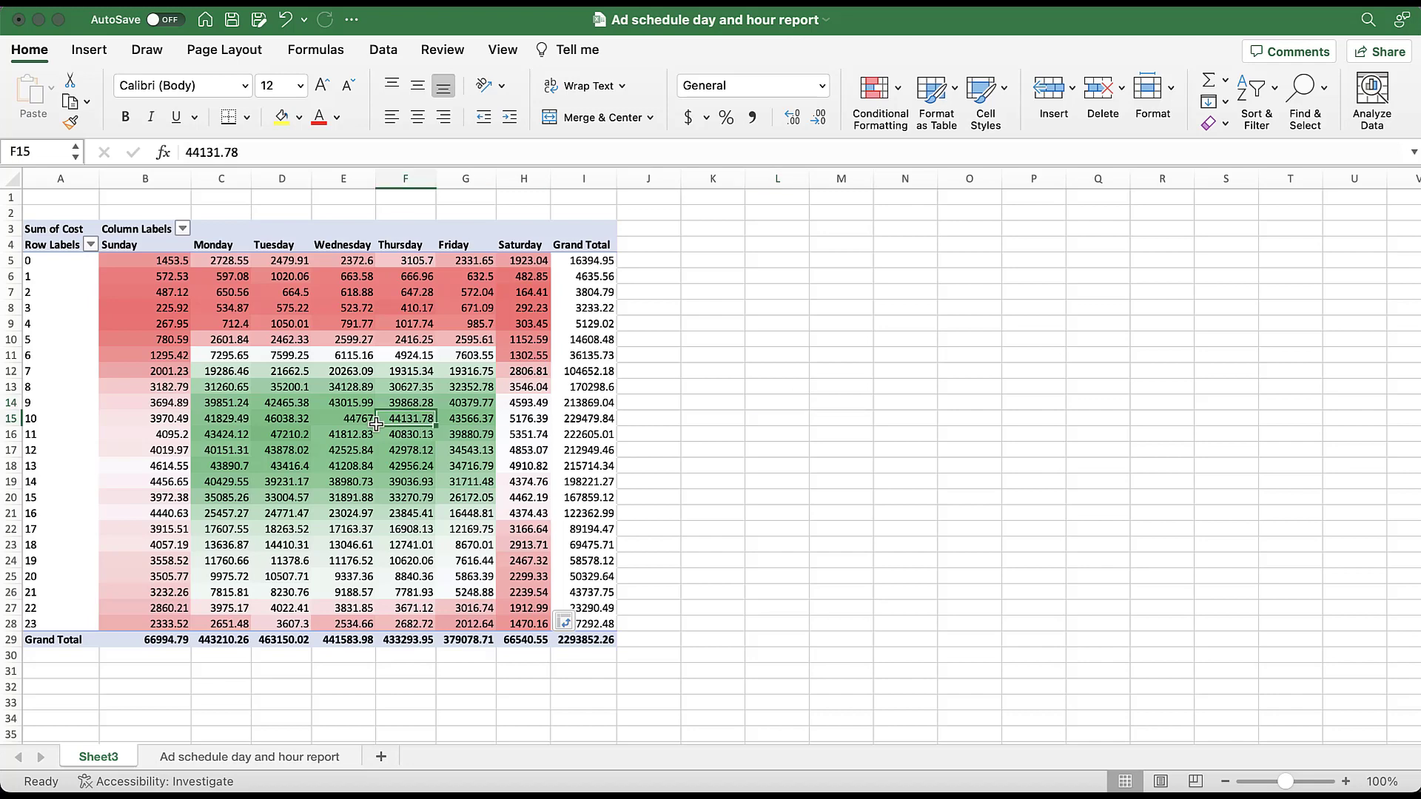
pyautogui.scroll(-5, 1218, 318)
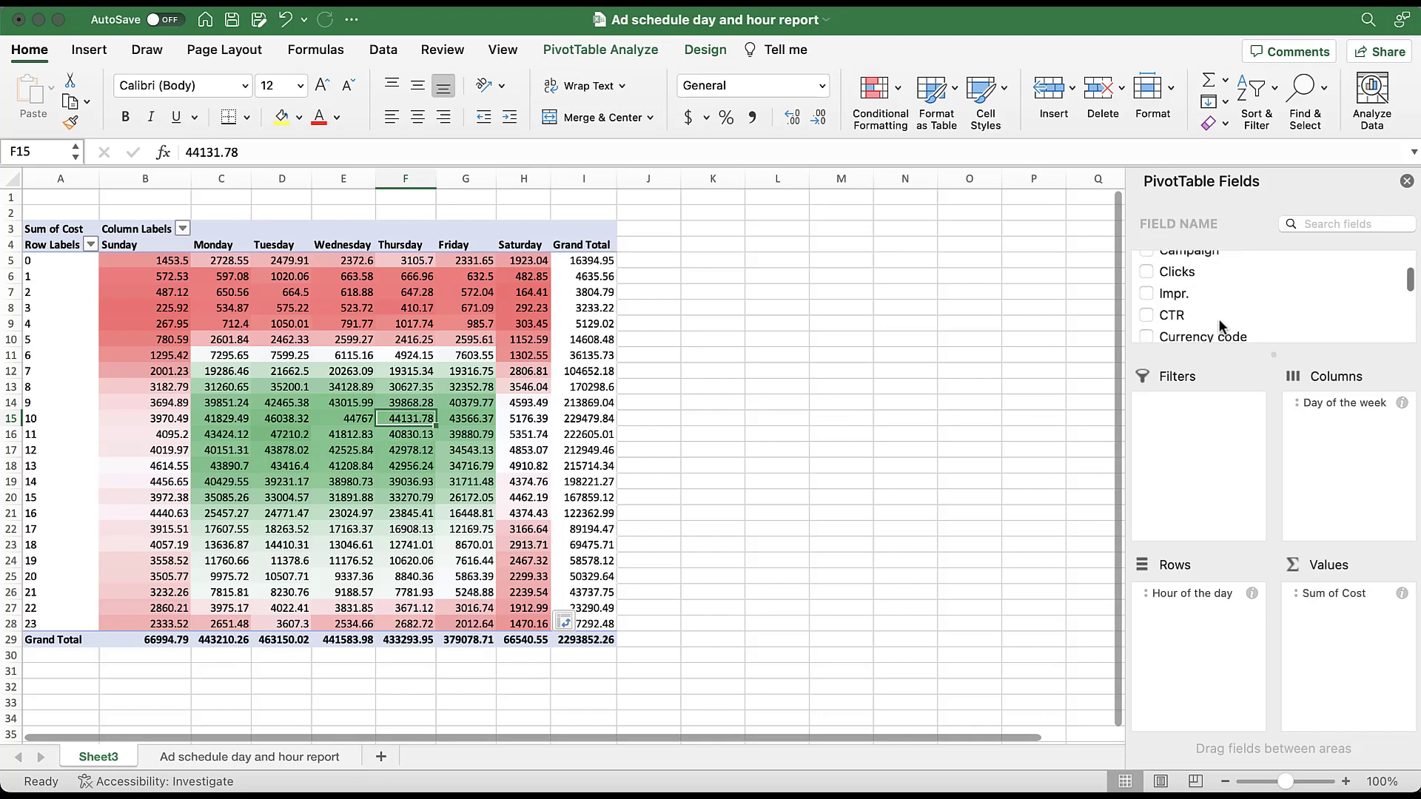
pyautogui.click(1147, 292)
pyautogui.scroll(-1, 1218, 308)
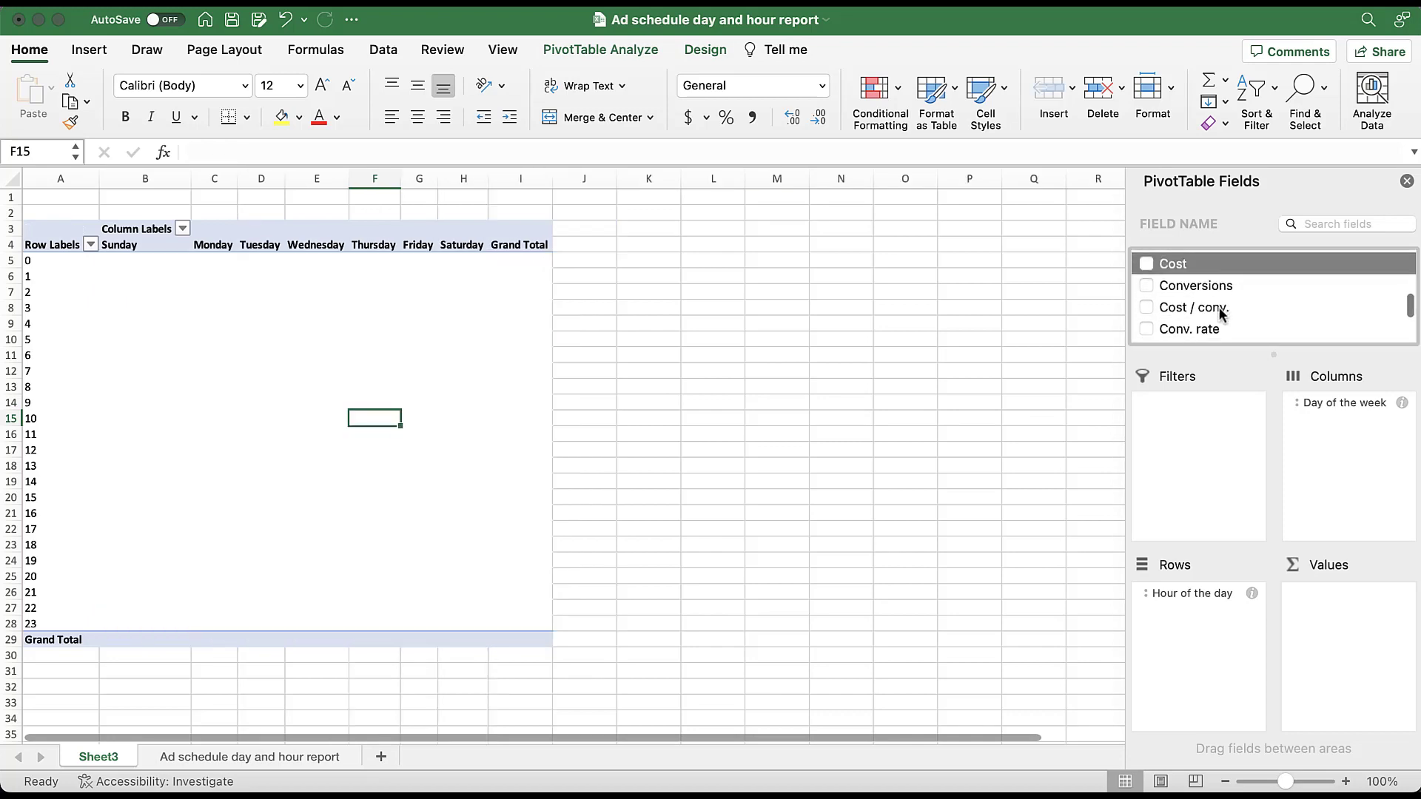
pyautogui.moveTo(1202, 304); pyautogui.dragTo(1343, 650)
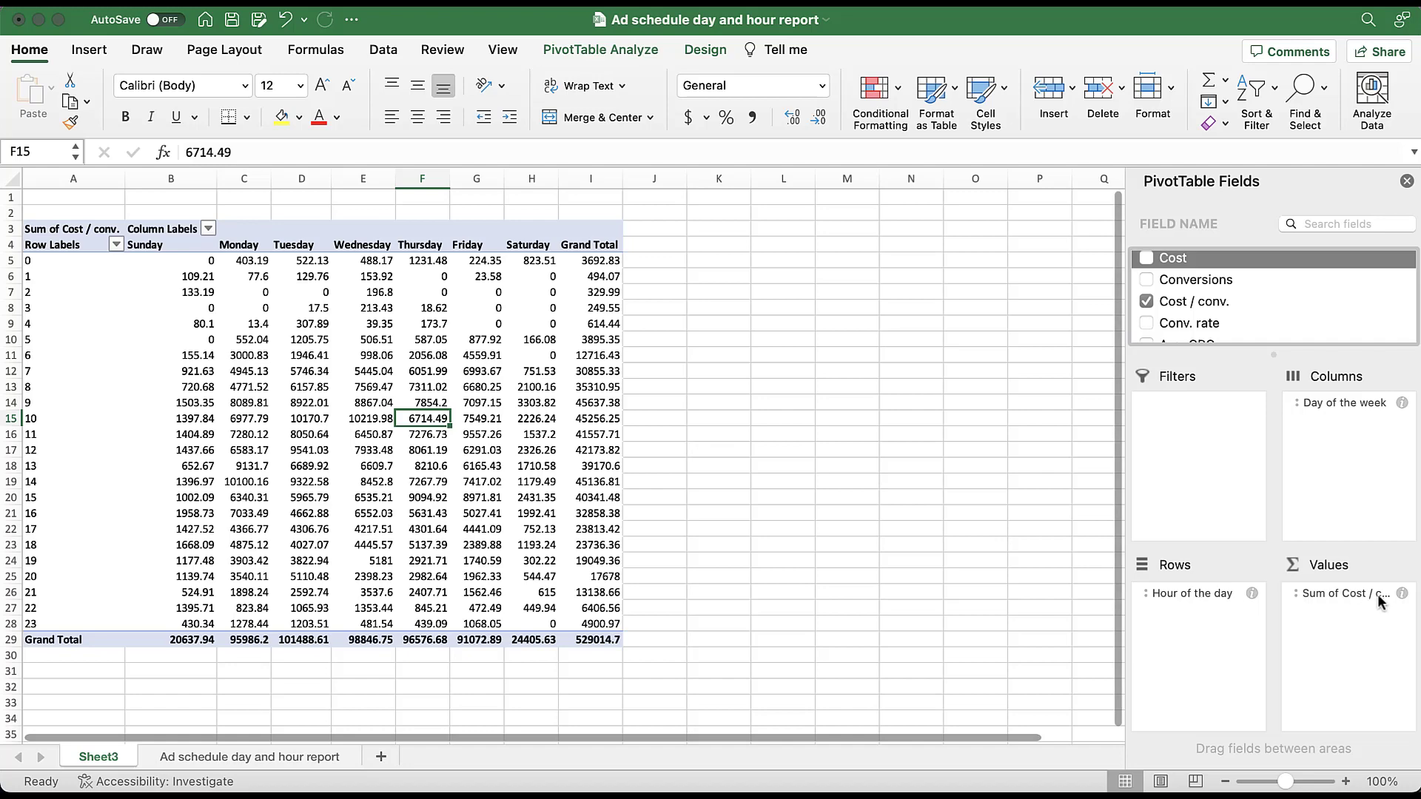
# - Review the summarize-by options for the Cost / conv. value field and close its settings without changes
pyautogui.click(1402, 594)
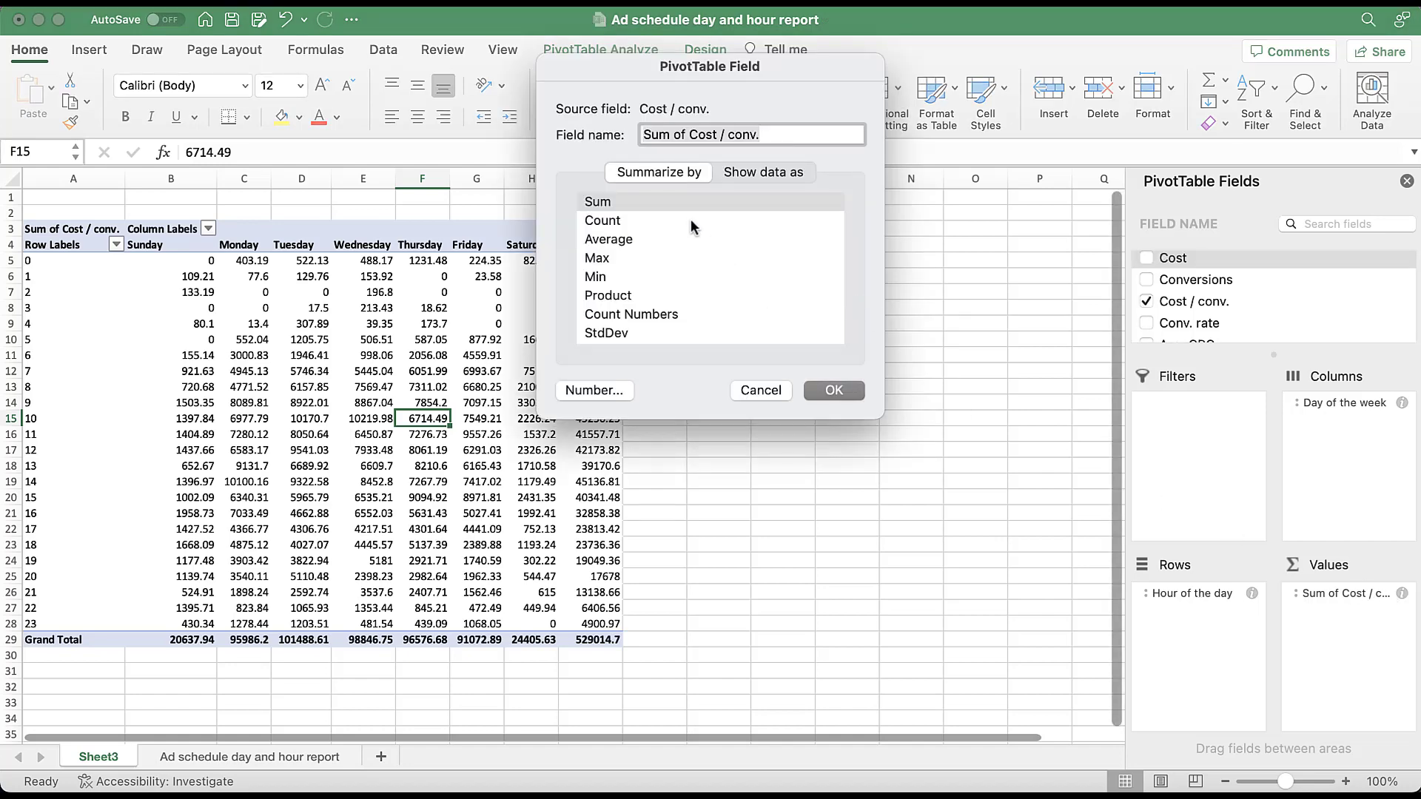
pyautogui.scroll(-3, 727, 271)
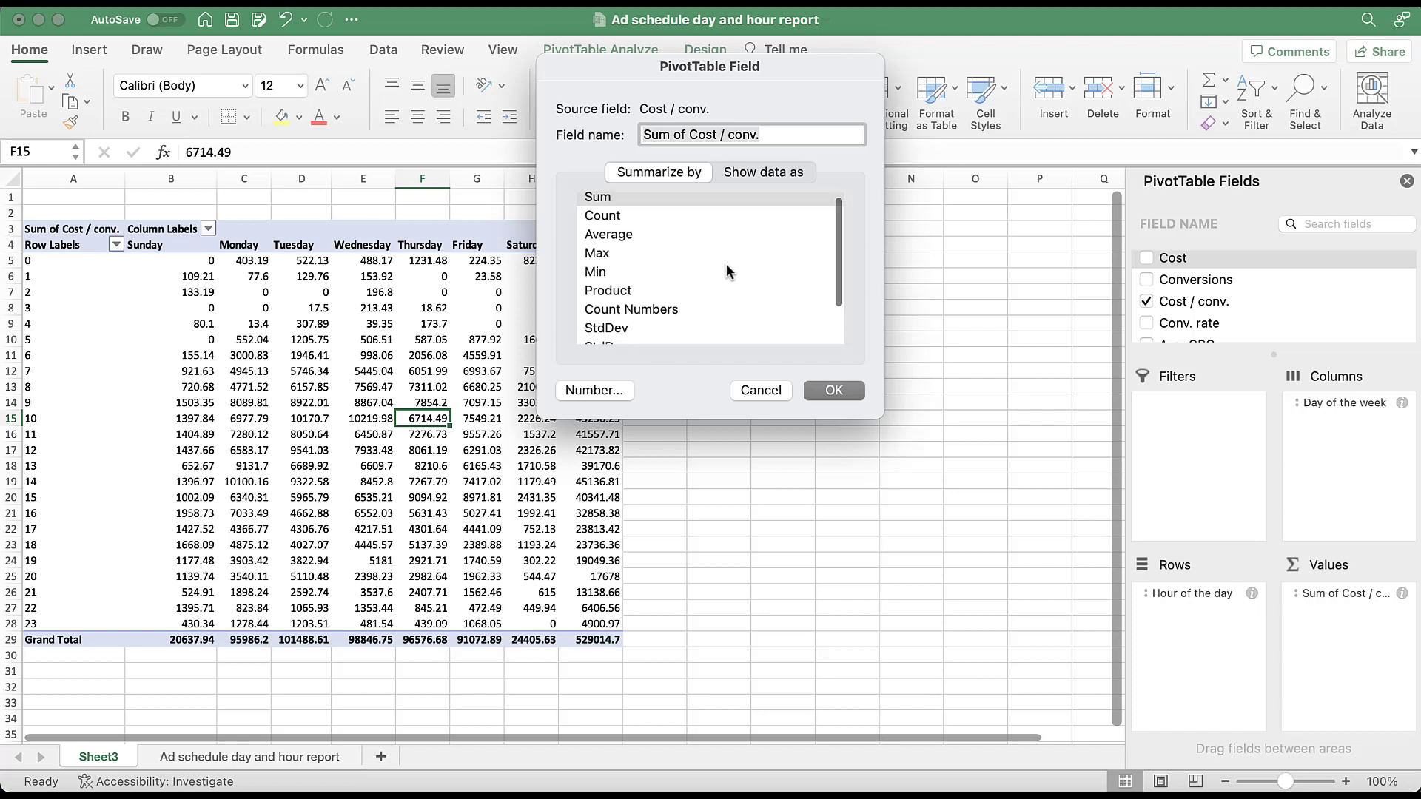
pyautogui.scroll(2, 728, 271)
pyautogui.scroll(1, 728, 272)
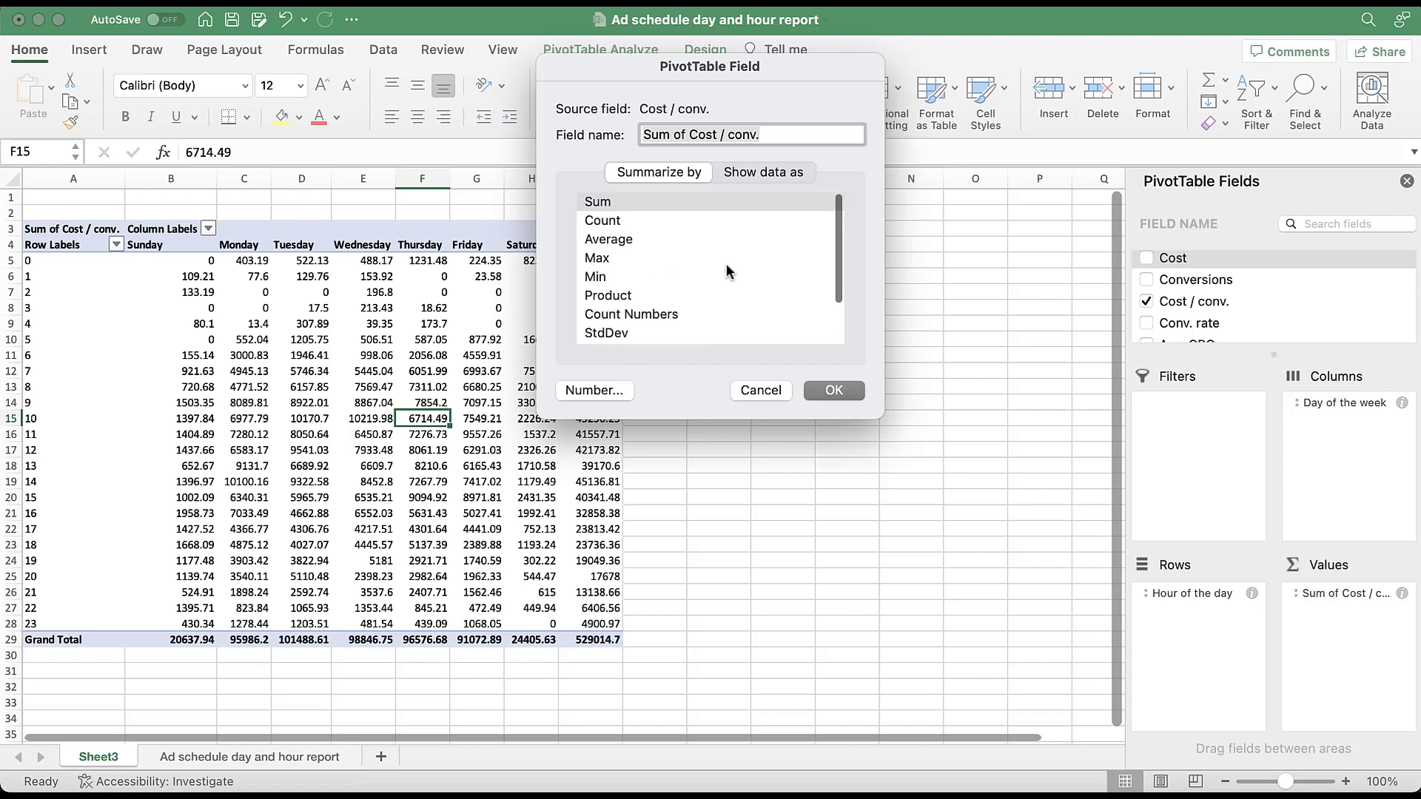
pyautogui.click(760, 391)
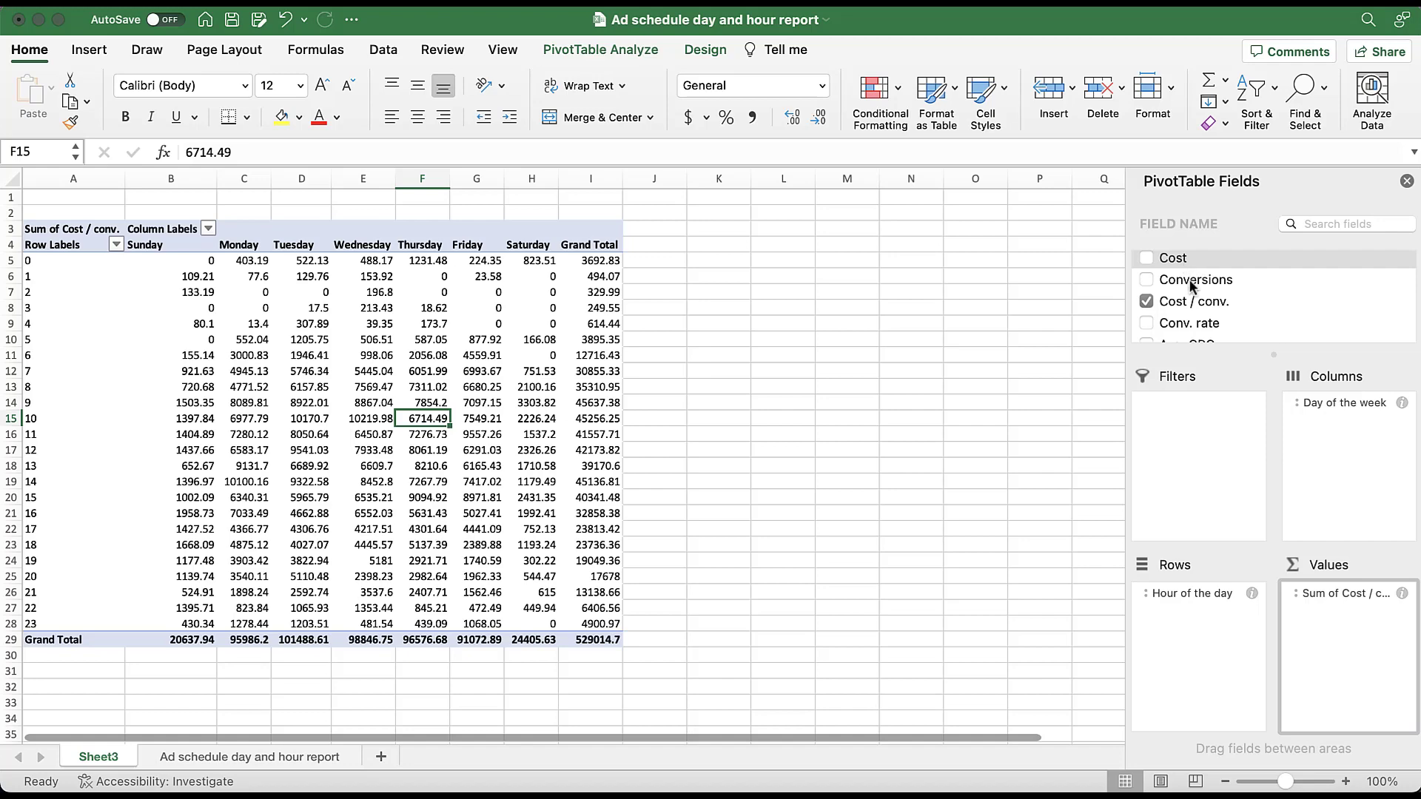
# - Remove Cost / conv. from the PivotTable and add Cost back as the value field
pyautogui.click(1146, 302)
pyautogui.click(1146, 257)
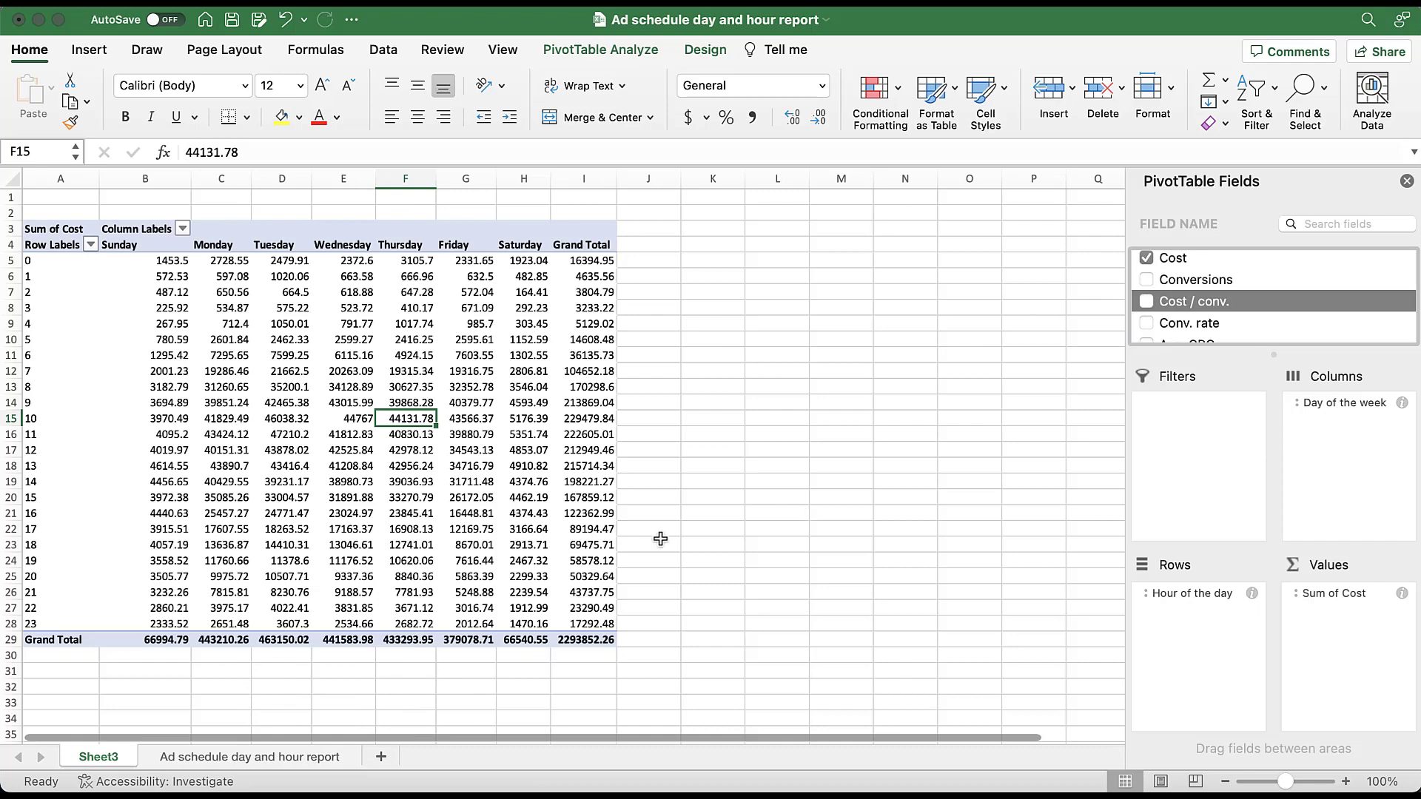
# - Insert a second PivotTable from the ad schedule day and hour data, placed on the existing worksheet Sheet3 at cell K3
pyautogui.click(289, 757)
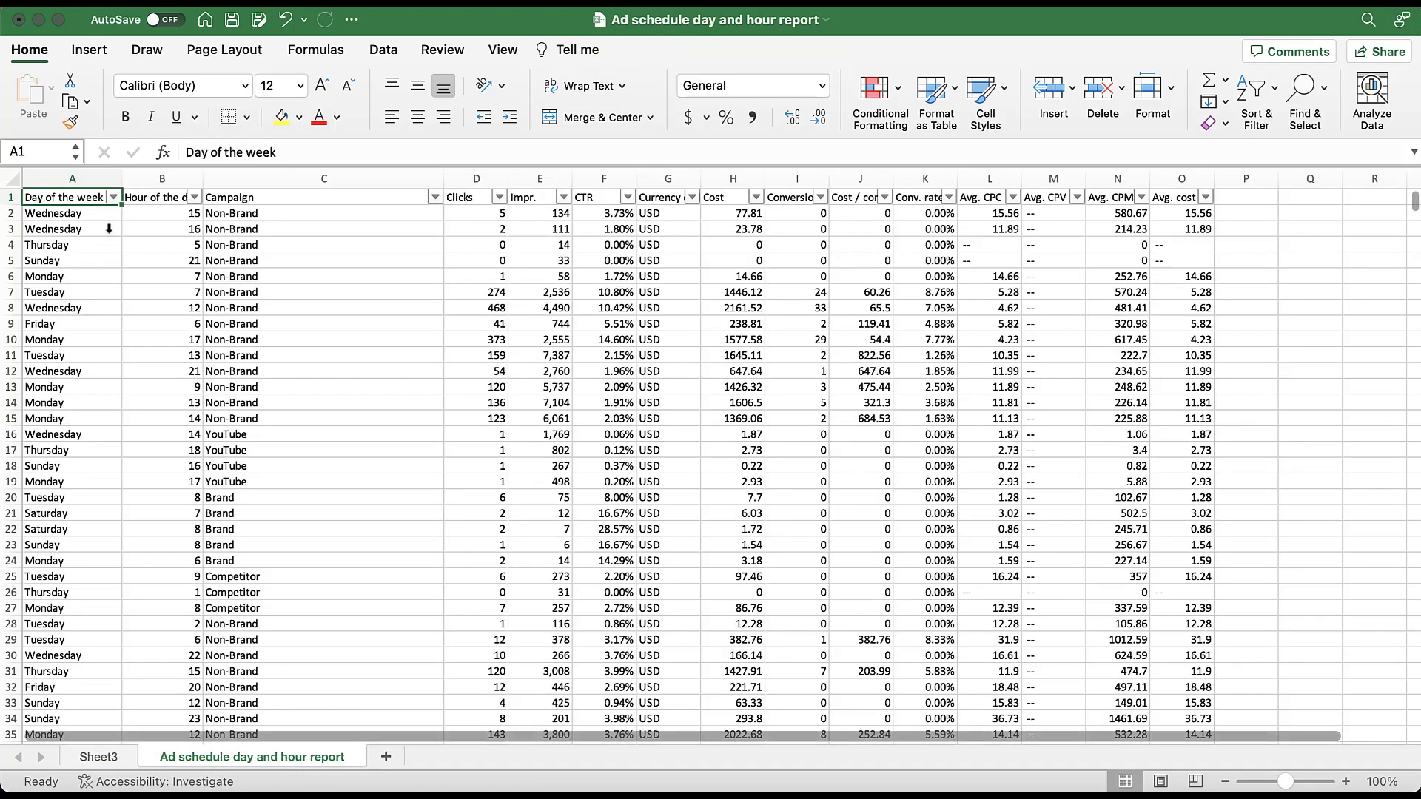
pyautogui.click(88, 52)
pyautogui.click(37, 96)
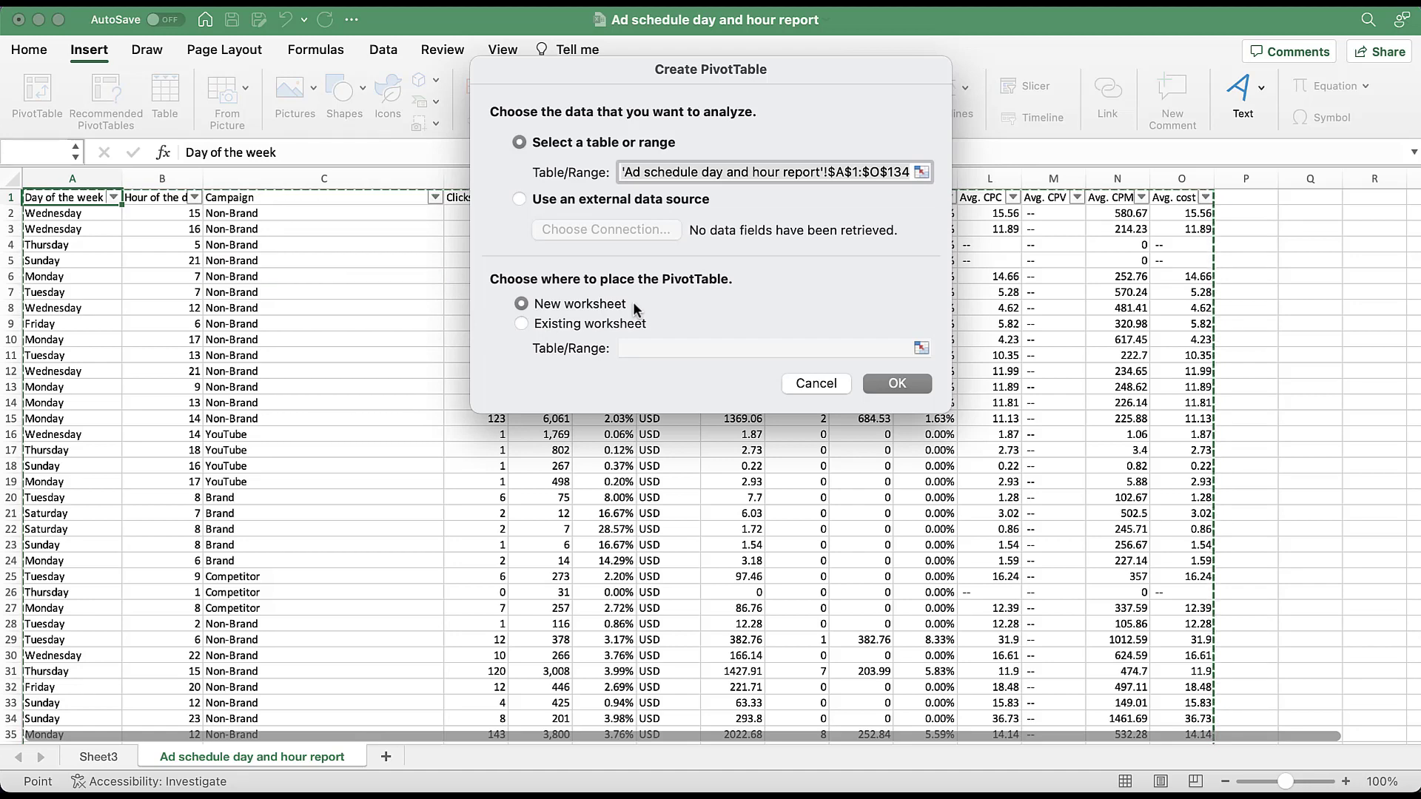
pyautogui.click(600, 324)
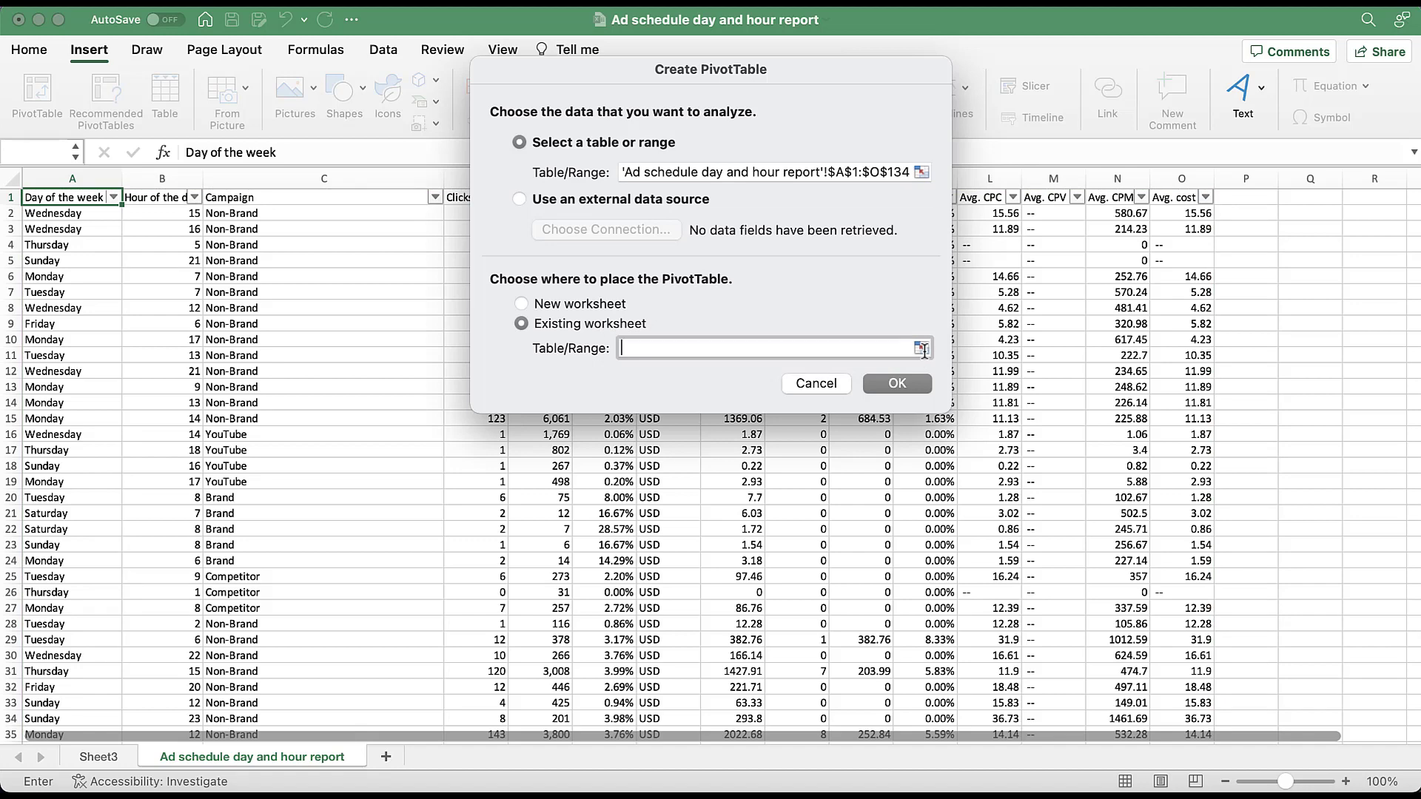
pyautogui.click(922, 348)
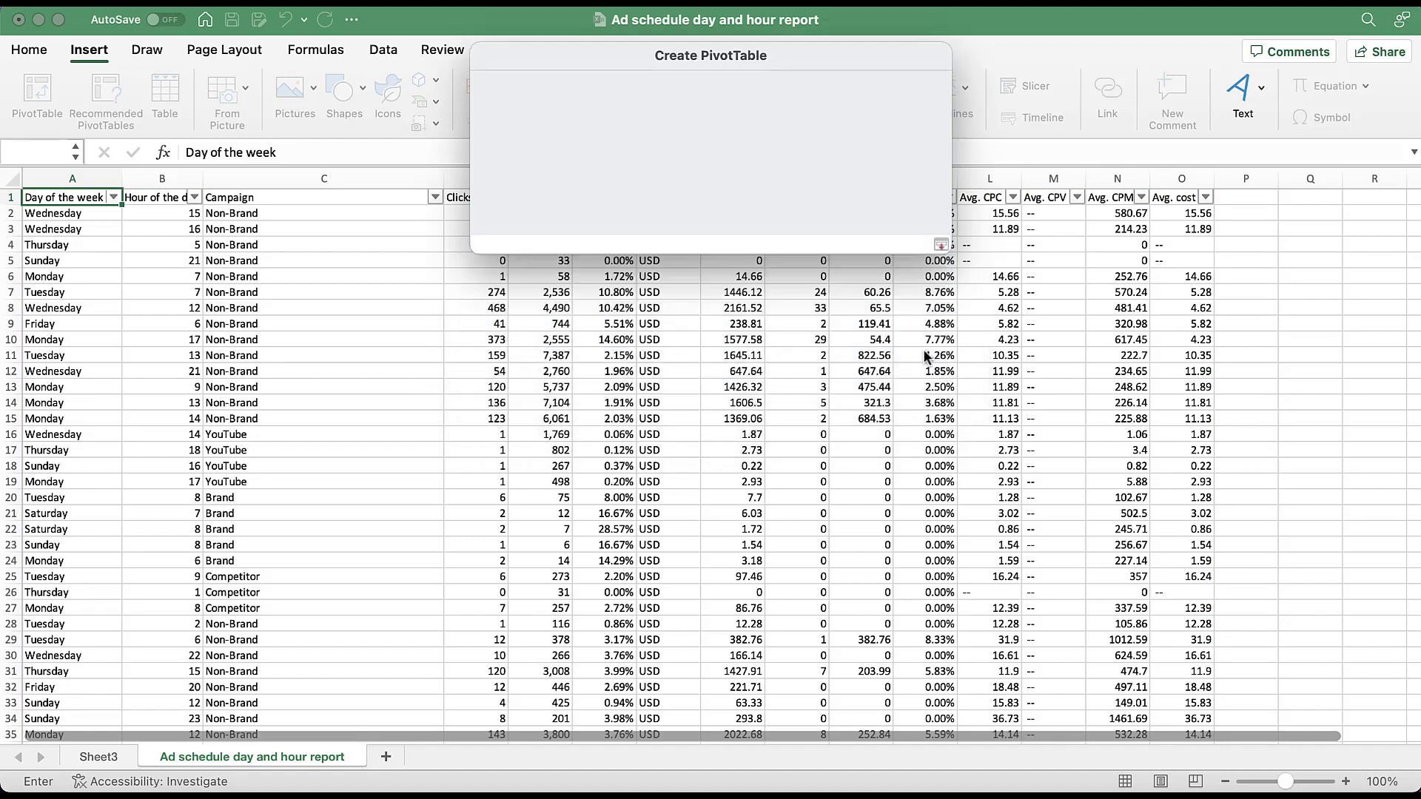
pyautogui.click(99, 758)
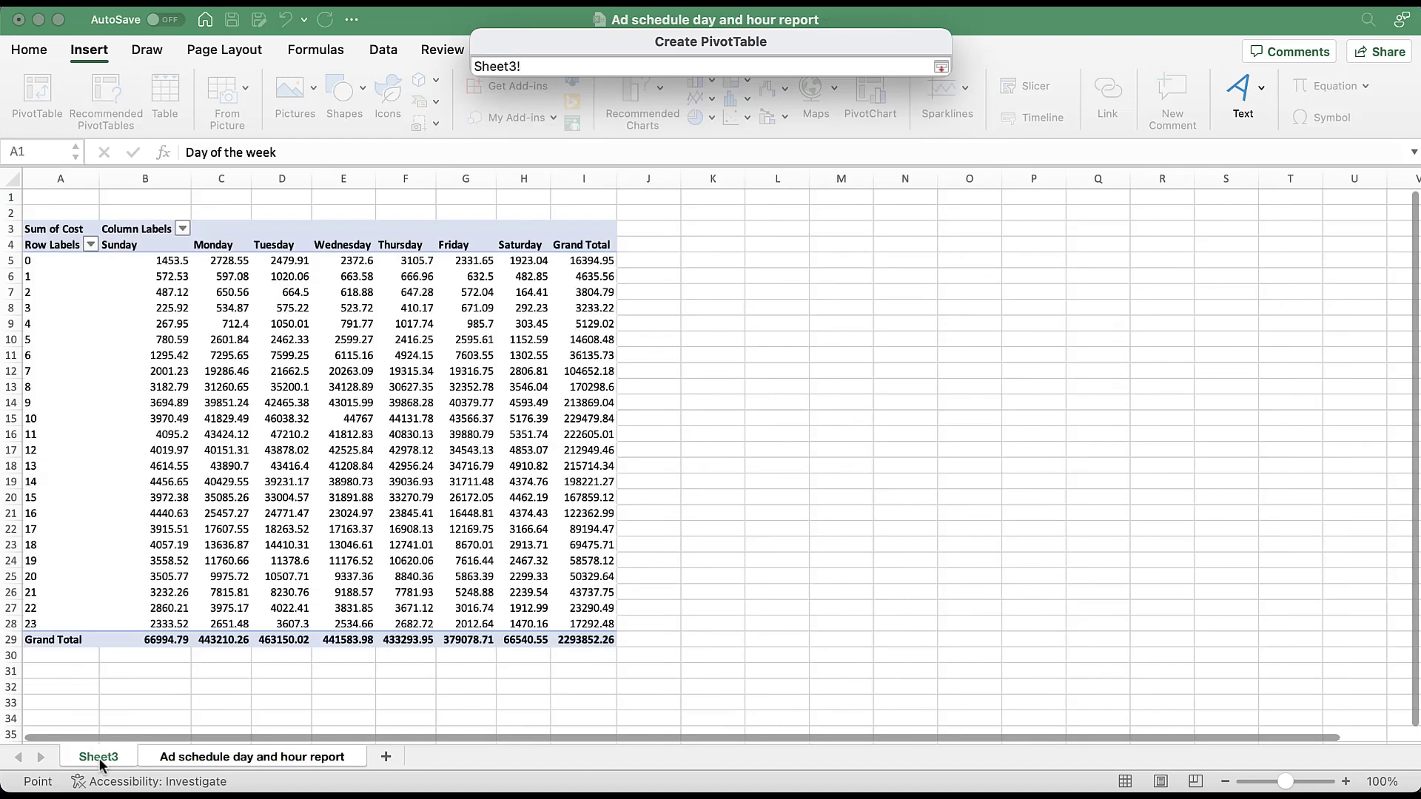
pyautogui.click(719, 233)
pyautogui.click(940, 67)
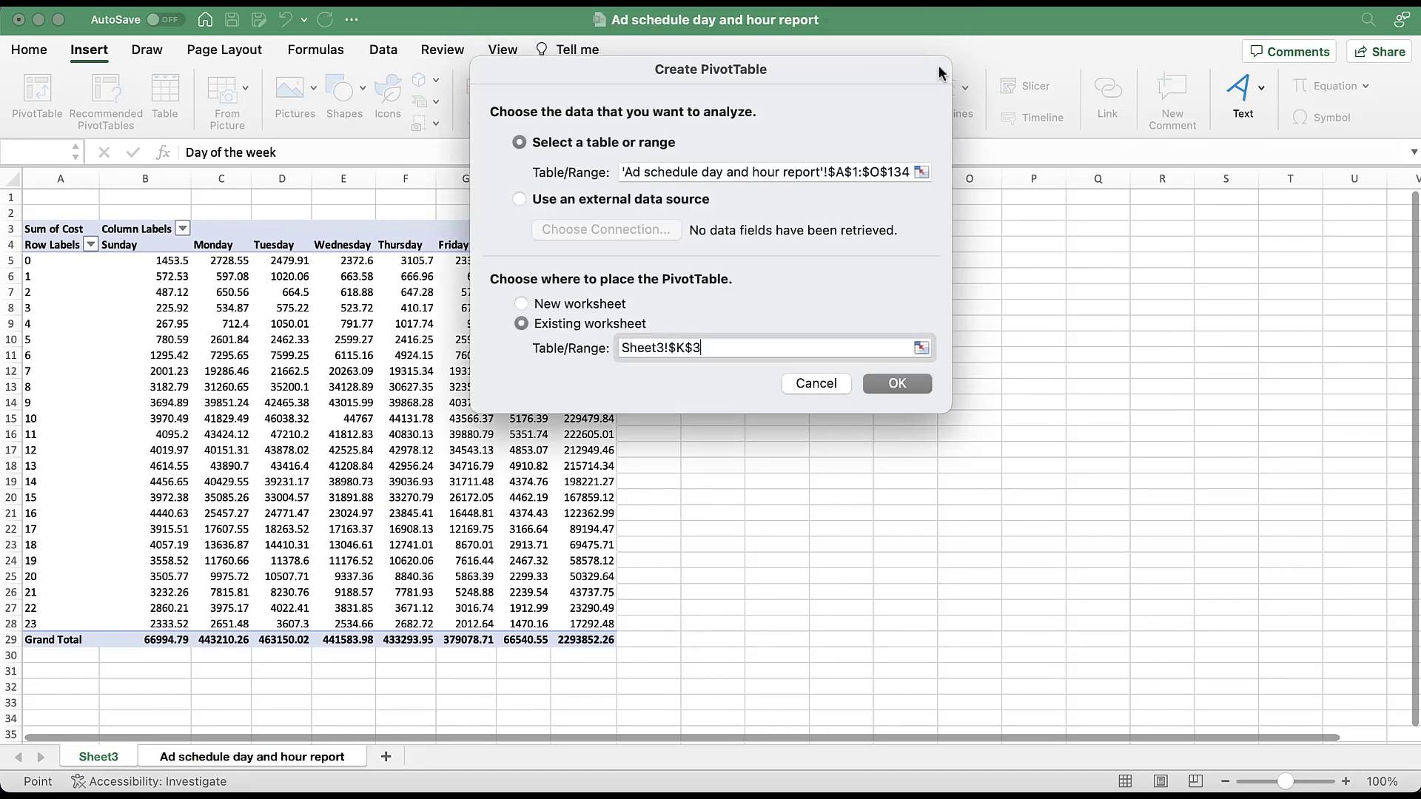
pyautogui.click(898, 384)
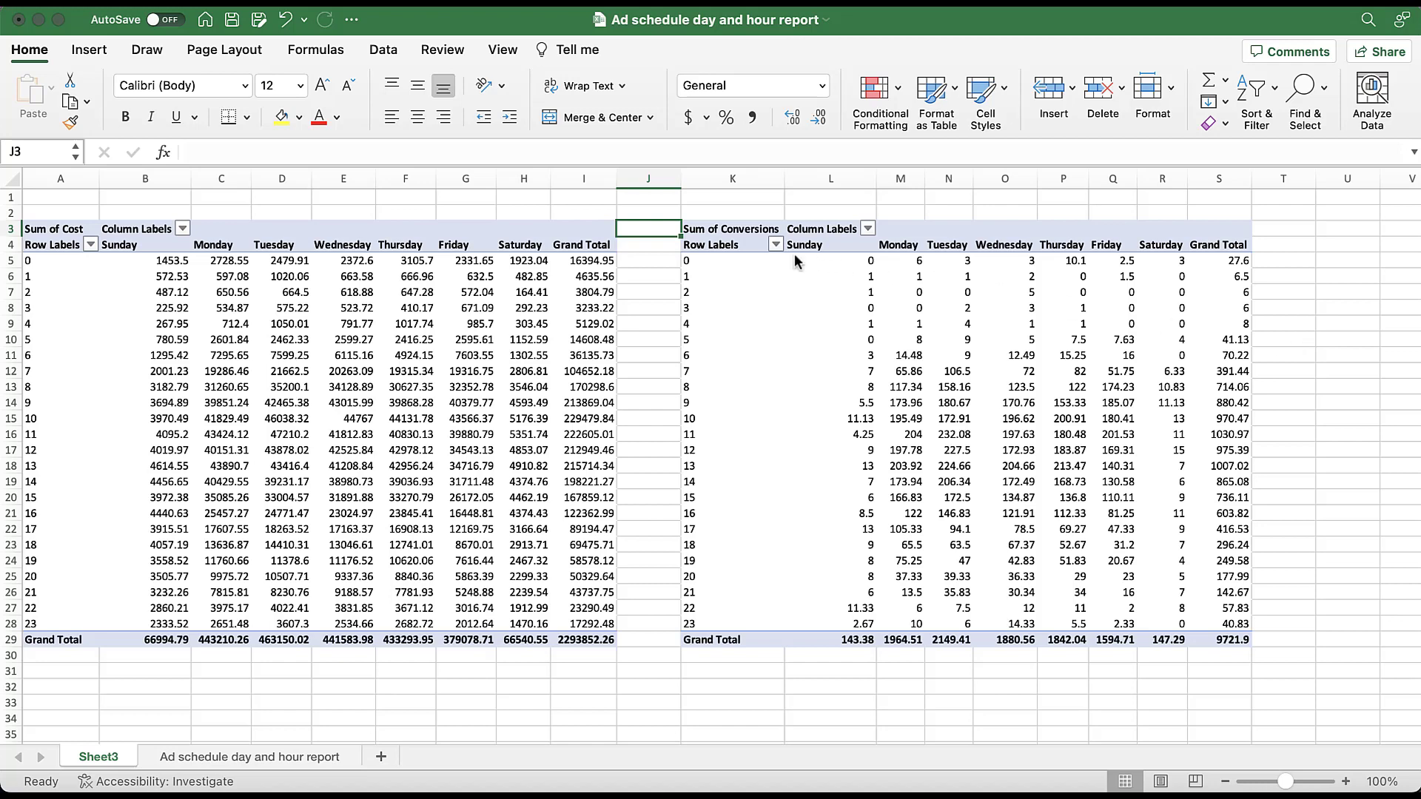
# - Copy the conversions PivotTable's labels and values without grand totals and paste them below the cost PivotTable starting at A33
pyautogui.moveTo(752, 246); pyautogui.dragTo(1167, 629)
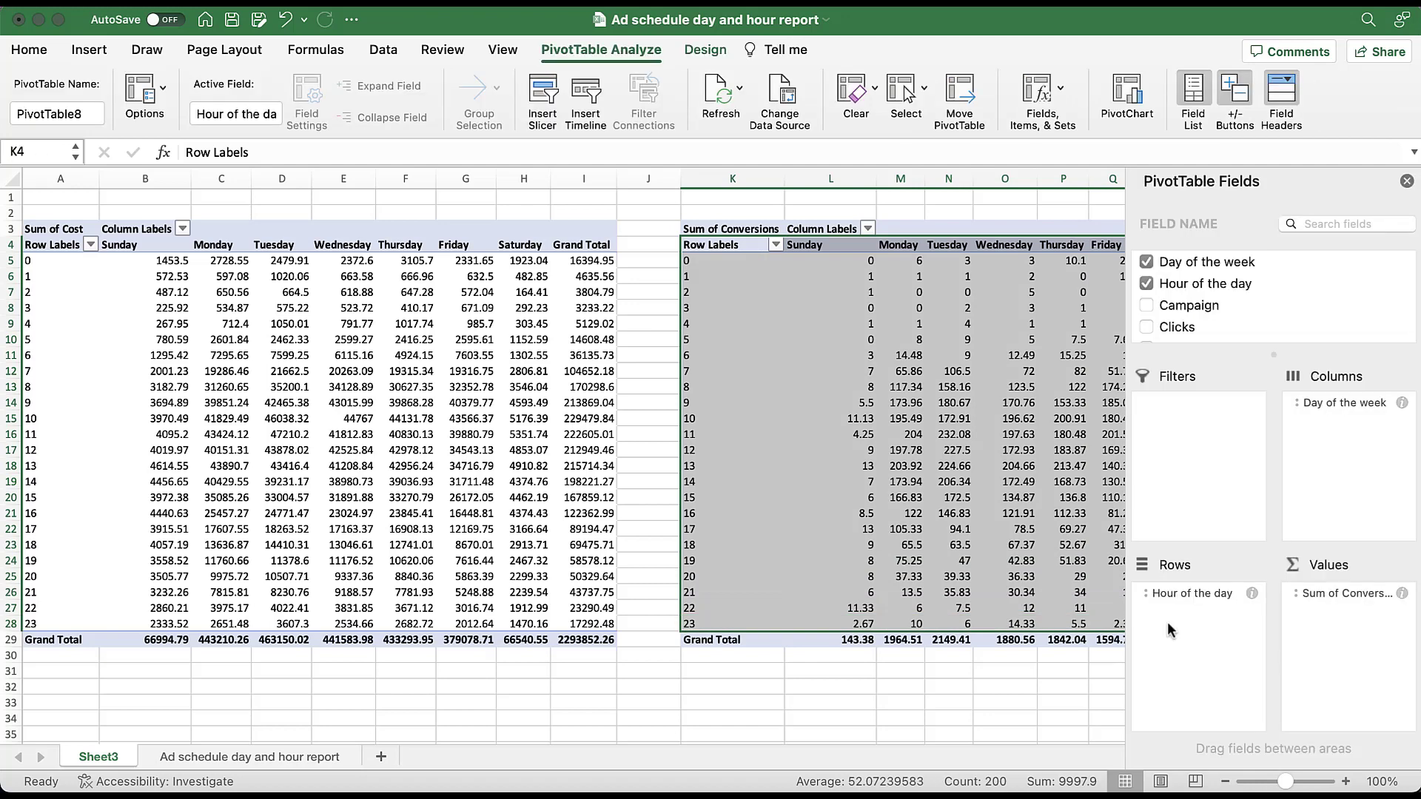
pyautogui.press('super+c')
pyautogui.scroll(-10, 888, 631)
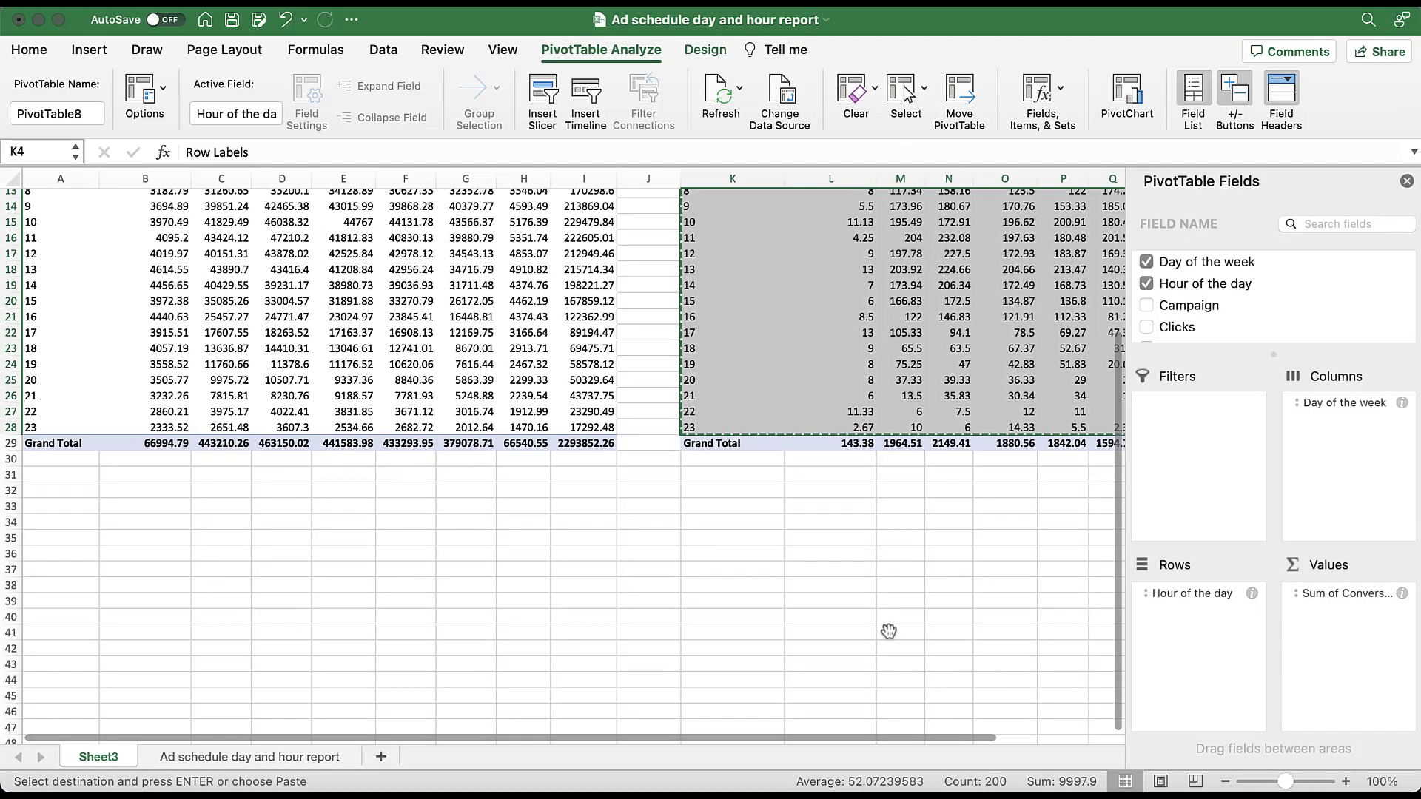
pyautogui.click(89, 336)
pyautogui.press('super+v')
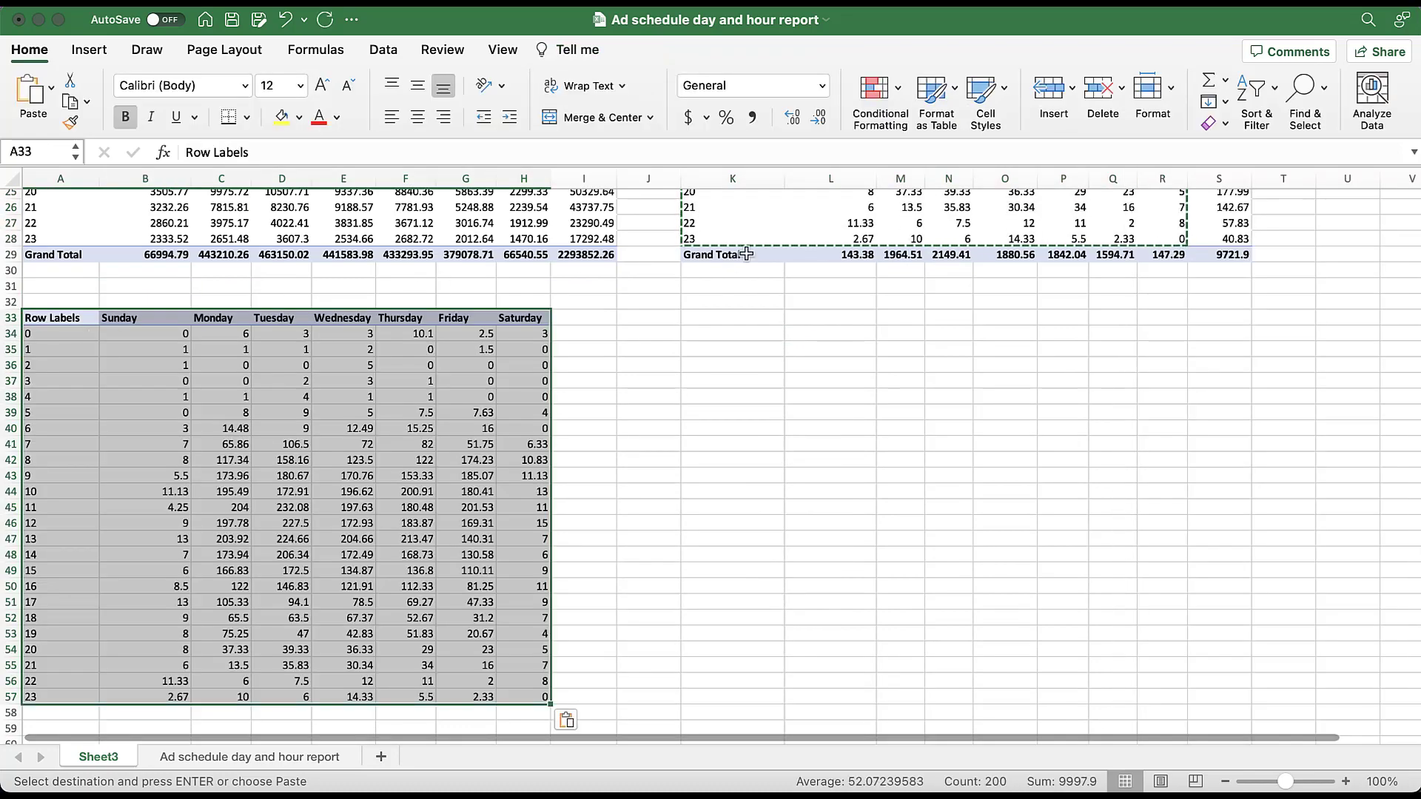
pyautogui.scroll(8, 745, 254)
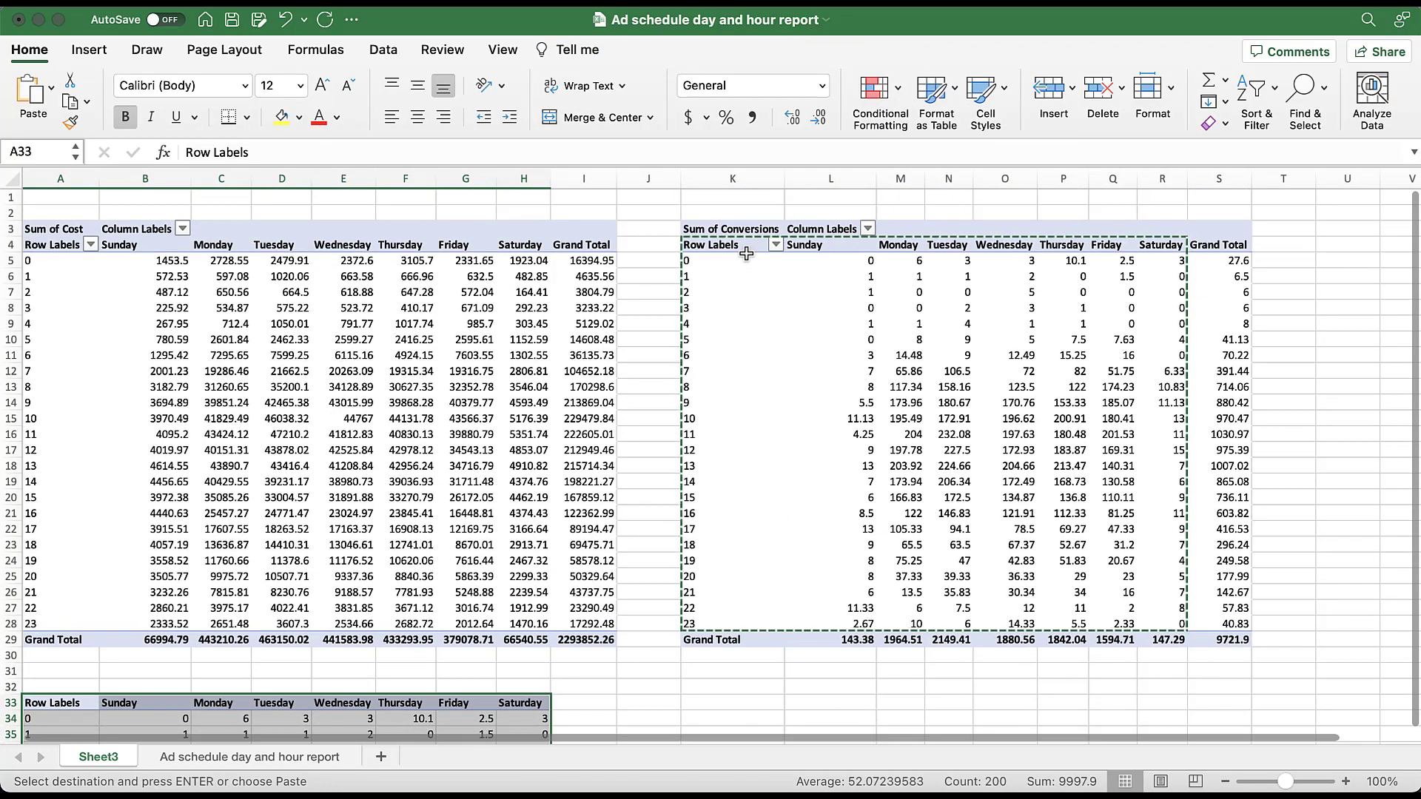
pyautogui.scroll(-1, 745, 254)
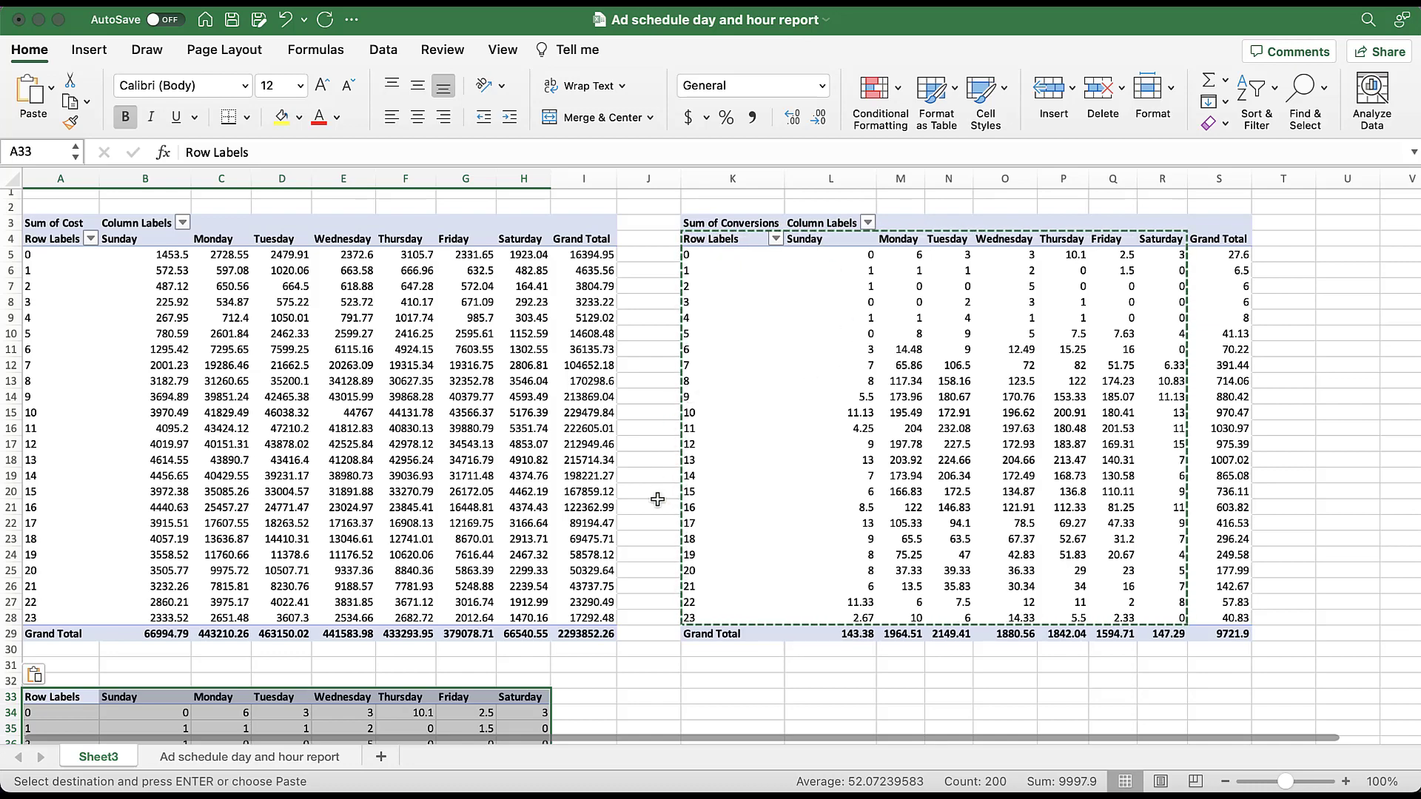
pyautogui.scroll(-6, 657, 500)
pyautogui.scroll(-3, 657, 500)
pyautogui.click(343, 474)
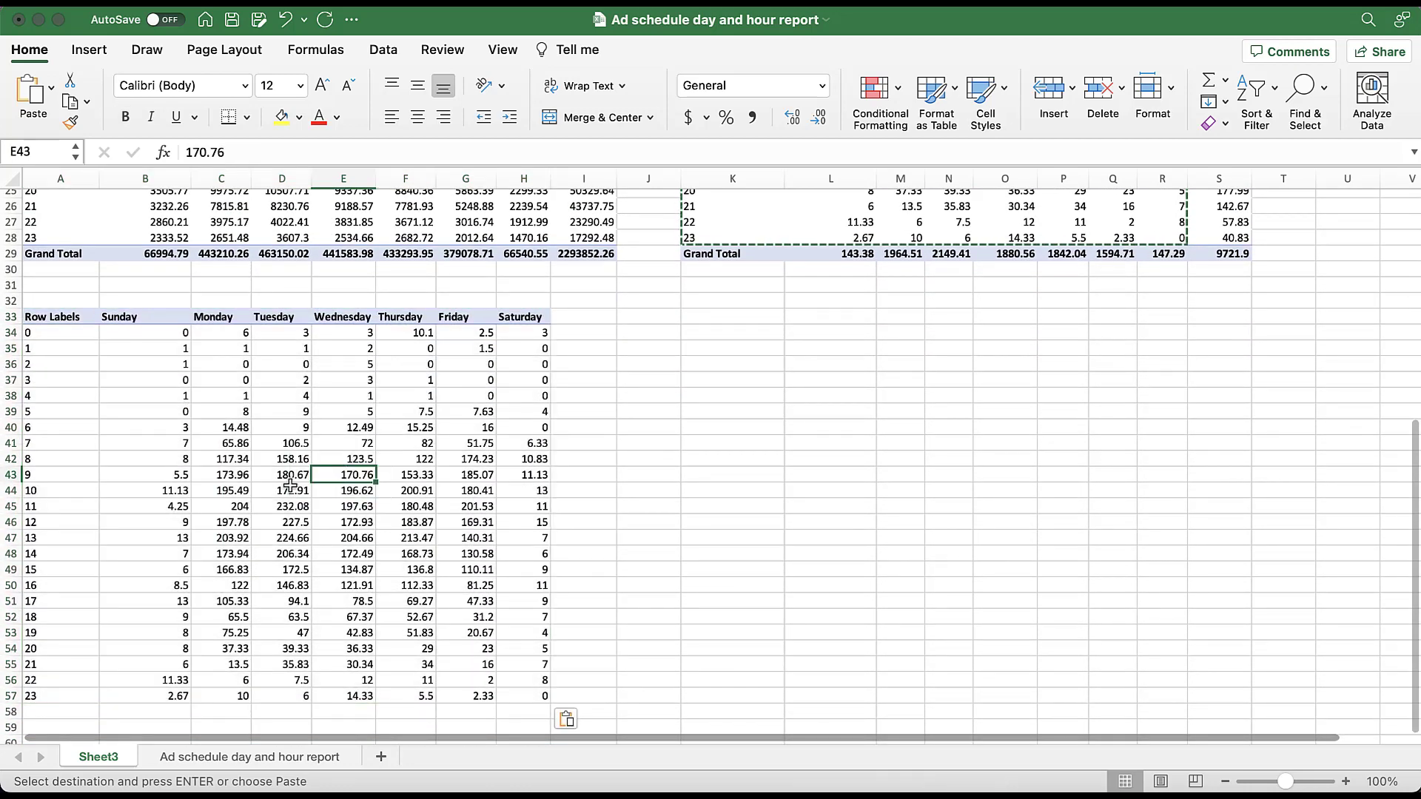
pyautogui.click(246, 505)
pyautogui.moveTo(189, 334); pyautogui.dragTo(522, 677)
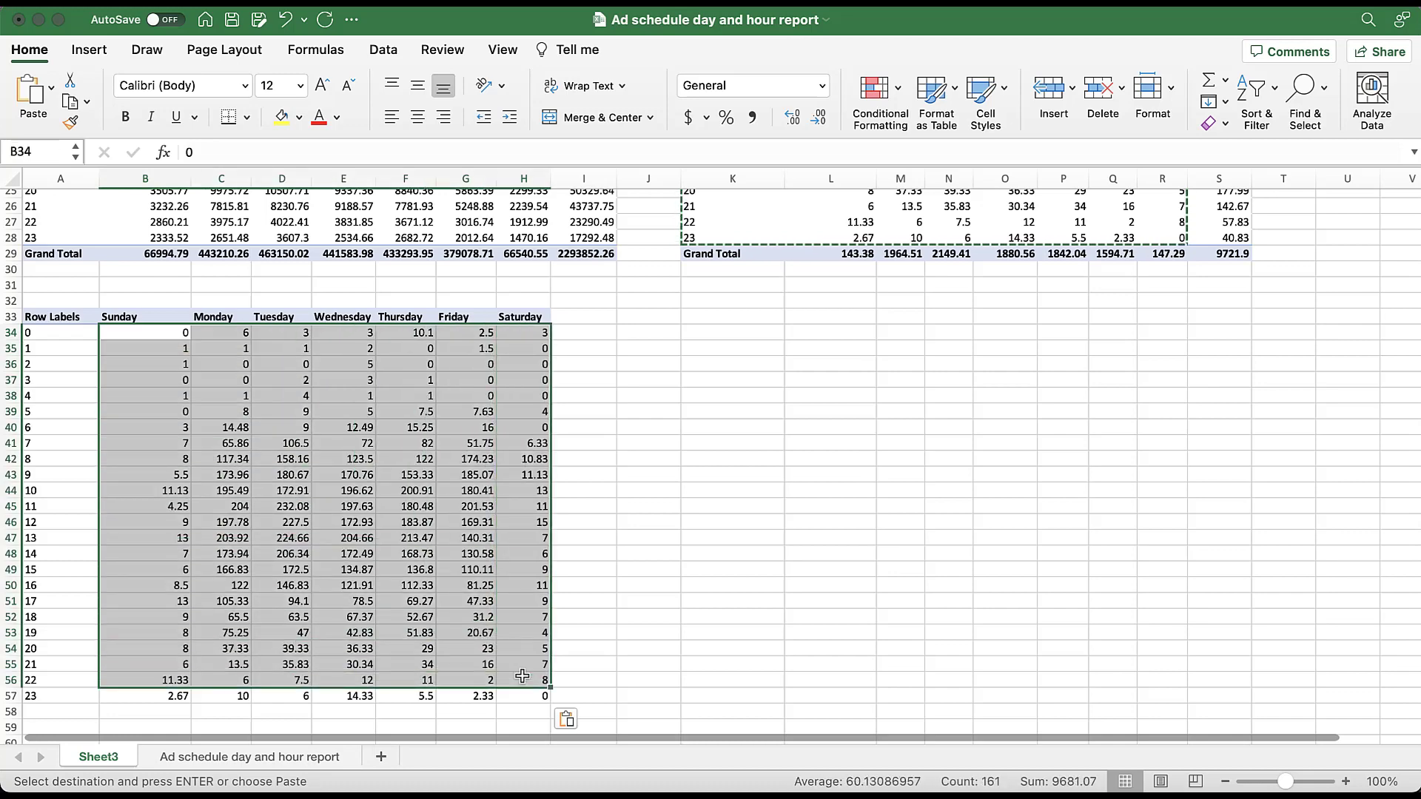
pyautogui.click(409, 535)
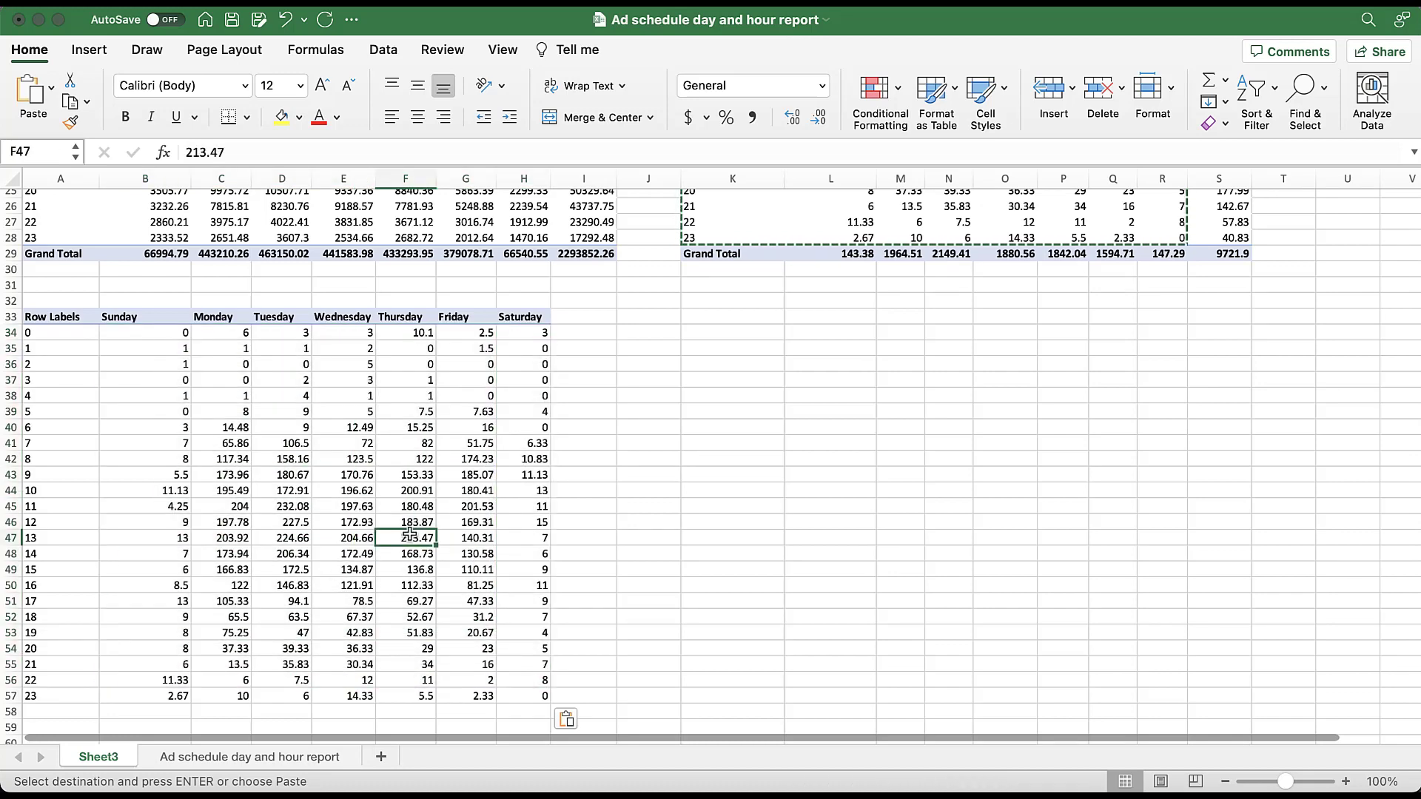
pyautogui.click(319, 489)
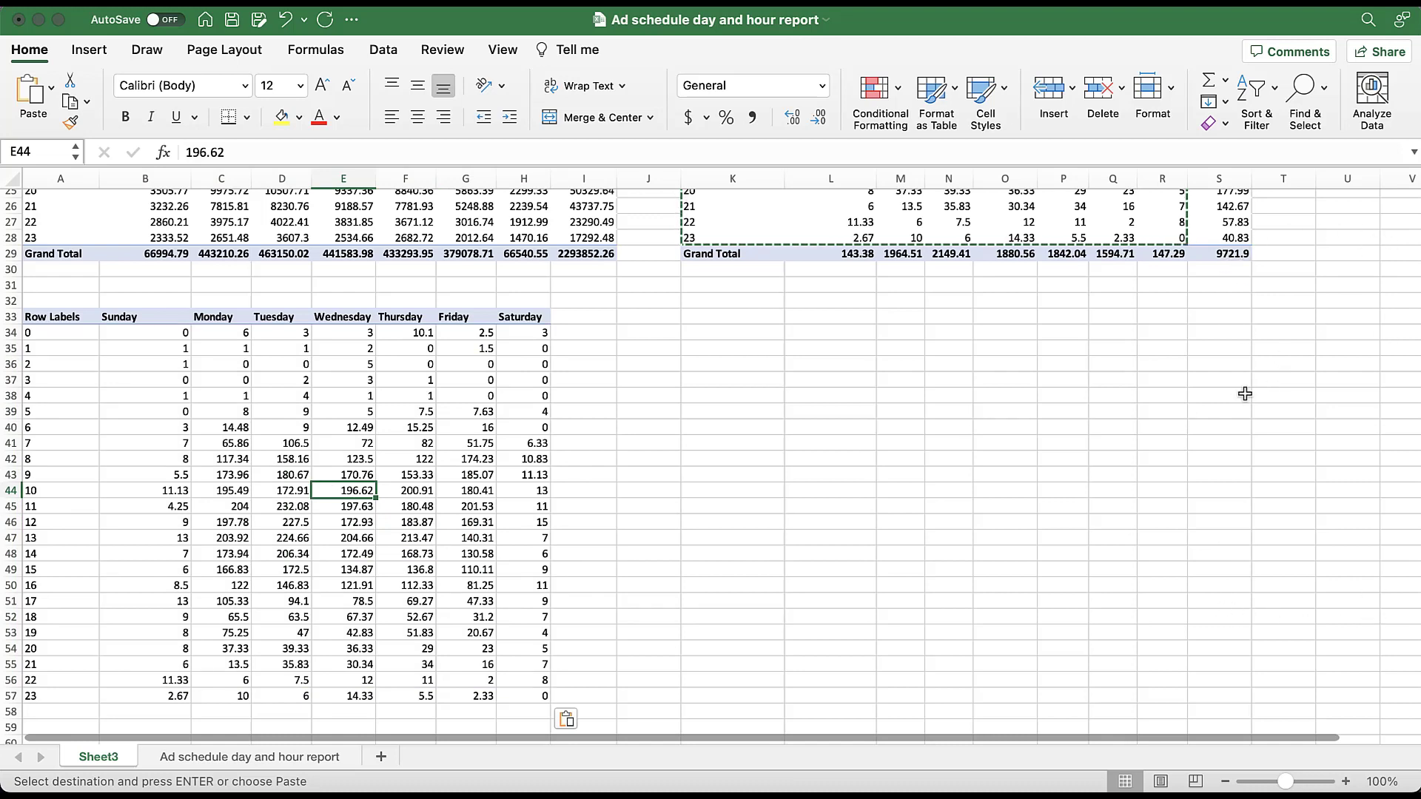
pyautogui.click(1094, 222)
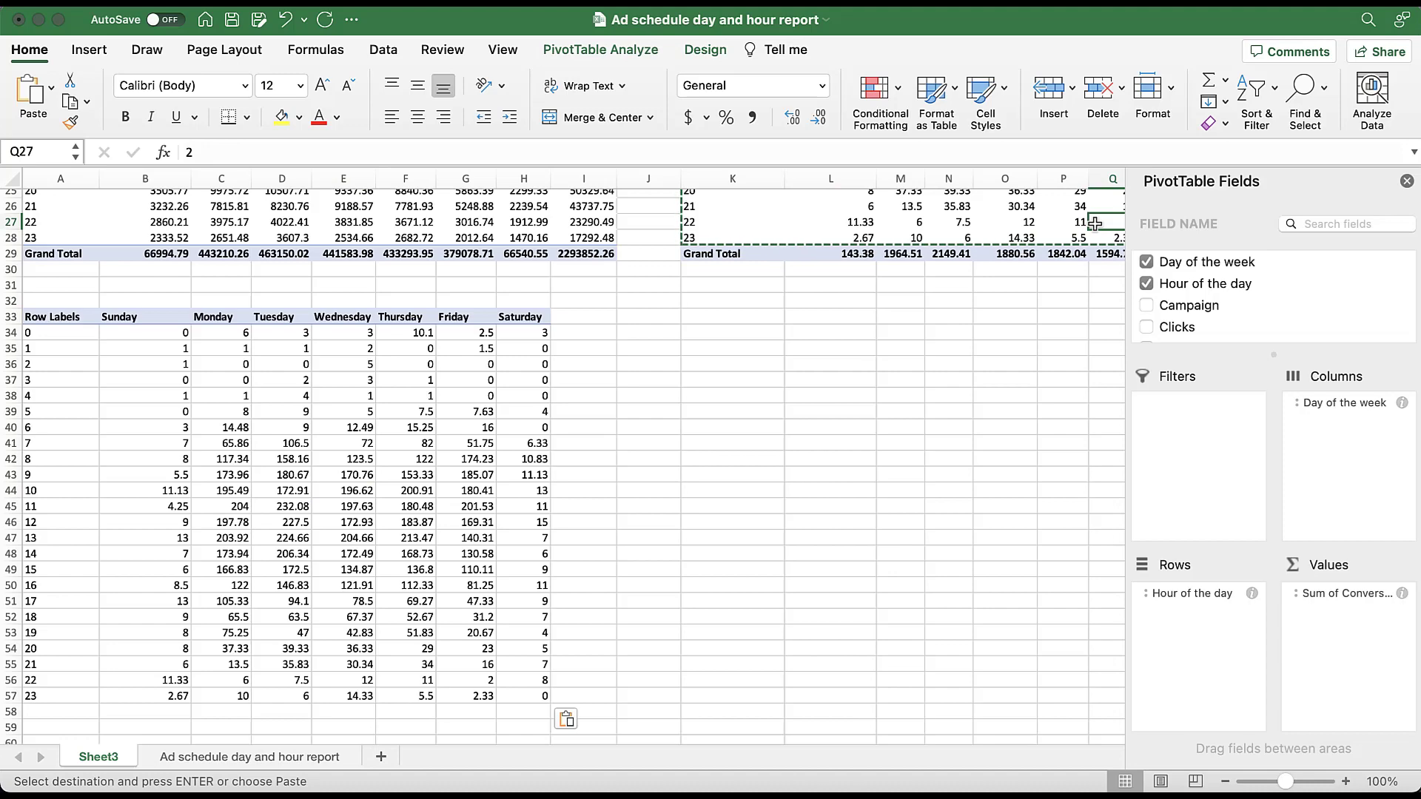
pyautogui.click(733, 380)
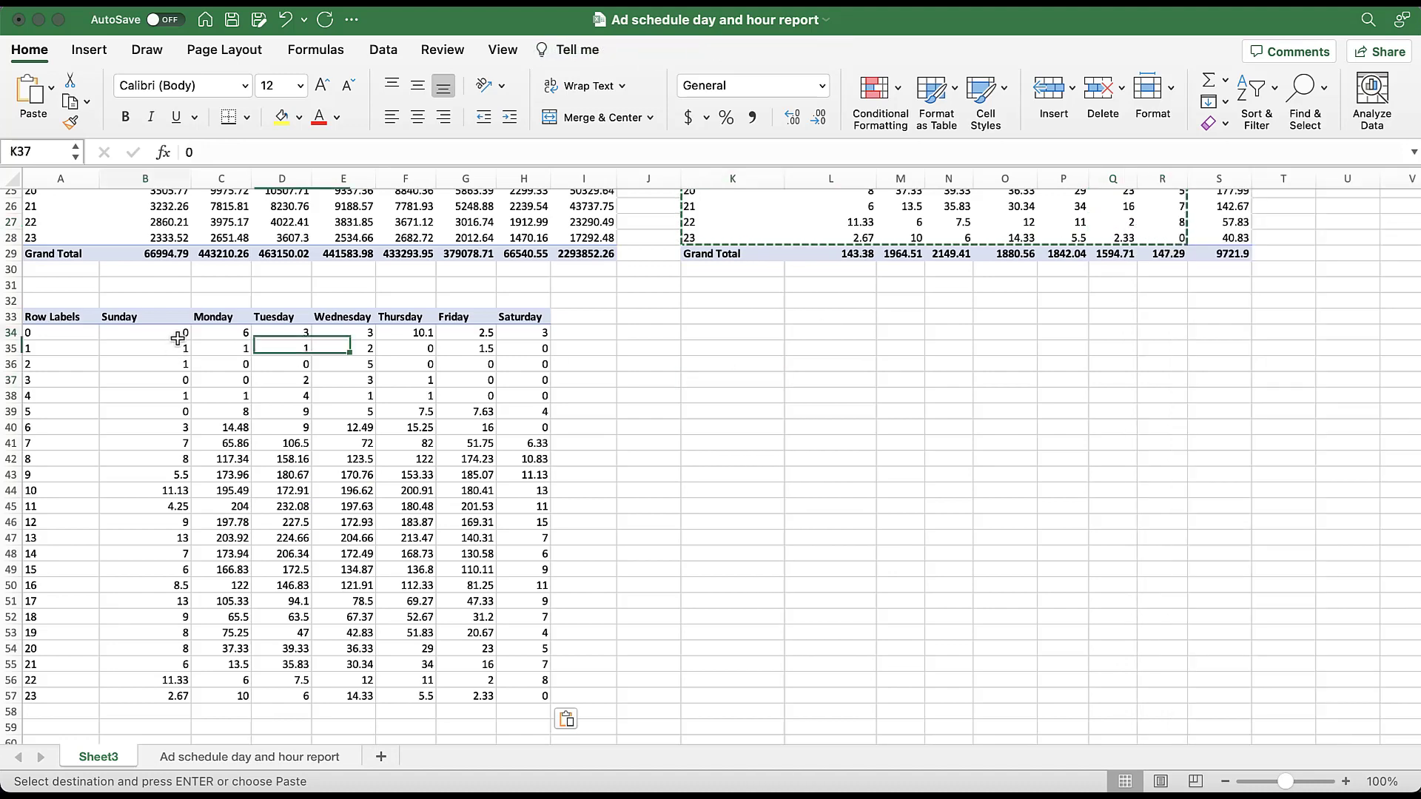
# - Clear the pasted conversion values under the weekday headings and change the table's corner label in A33 to Cost/Conv
pyautogui.moveTo(178, 332); pyautogui.dragTo(489, 635)
pyautogui.press('super+z')
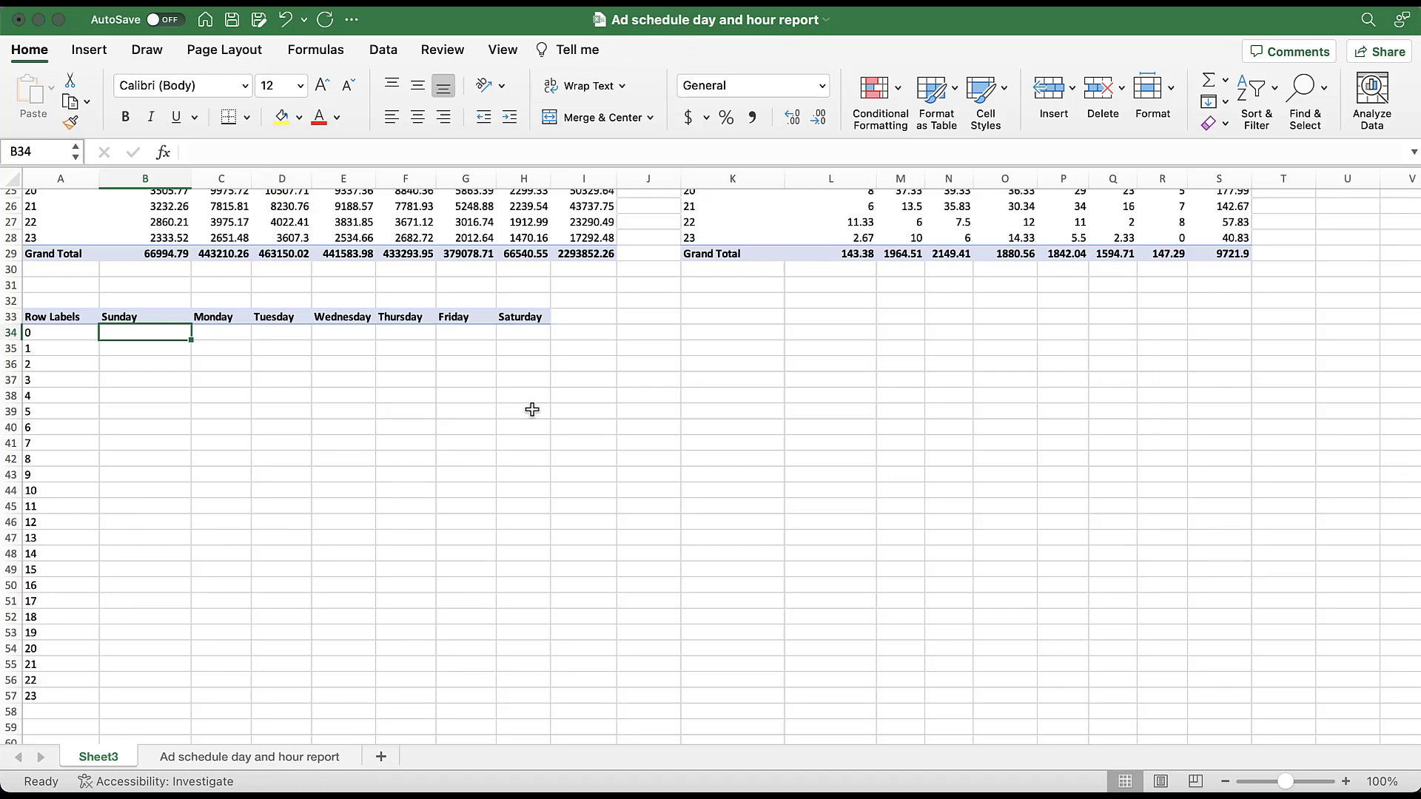
pyautogui.click(83, 316)
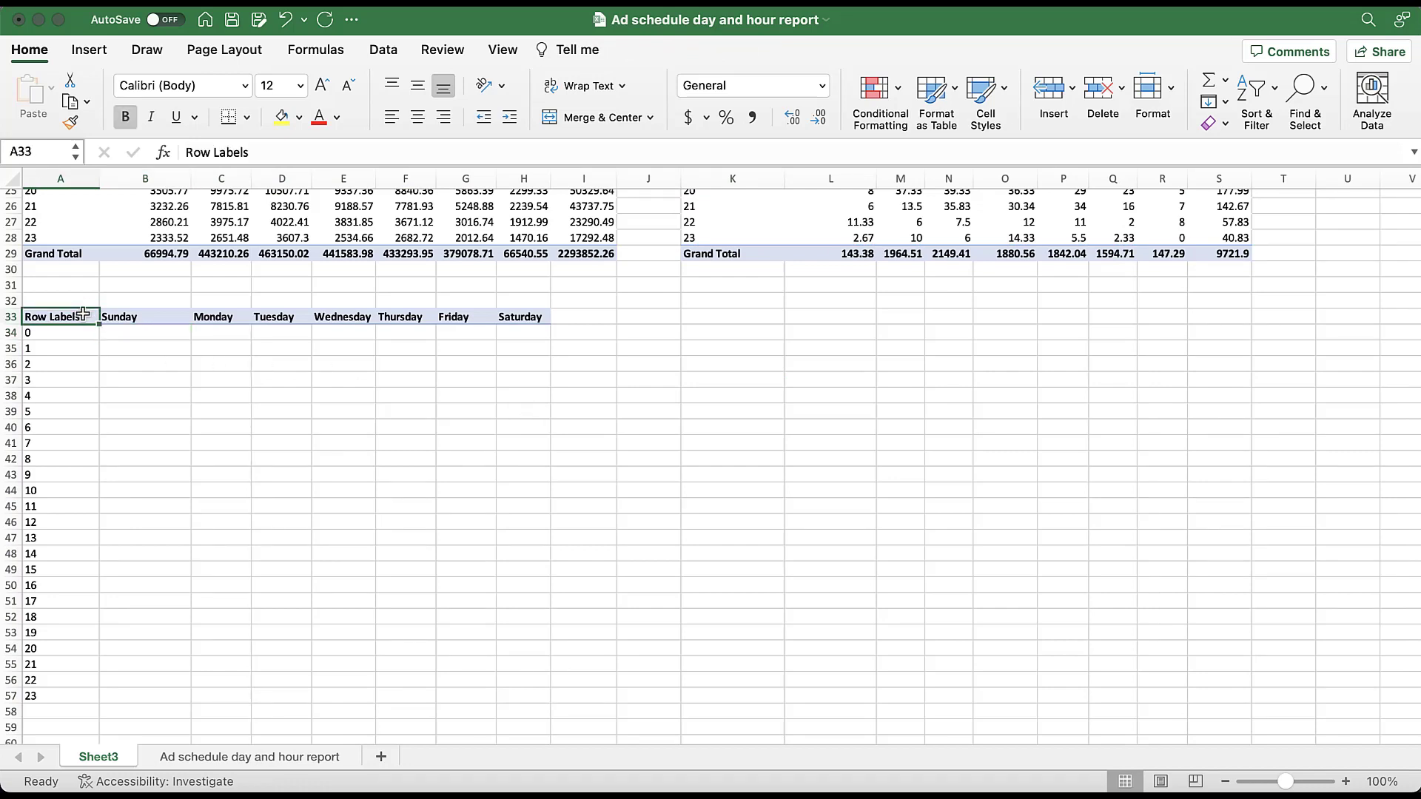
pyautogui.write('Cost/Conv')
pyautogui.press('Return')
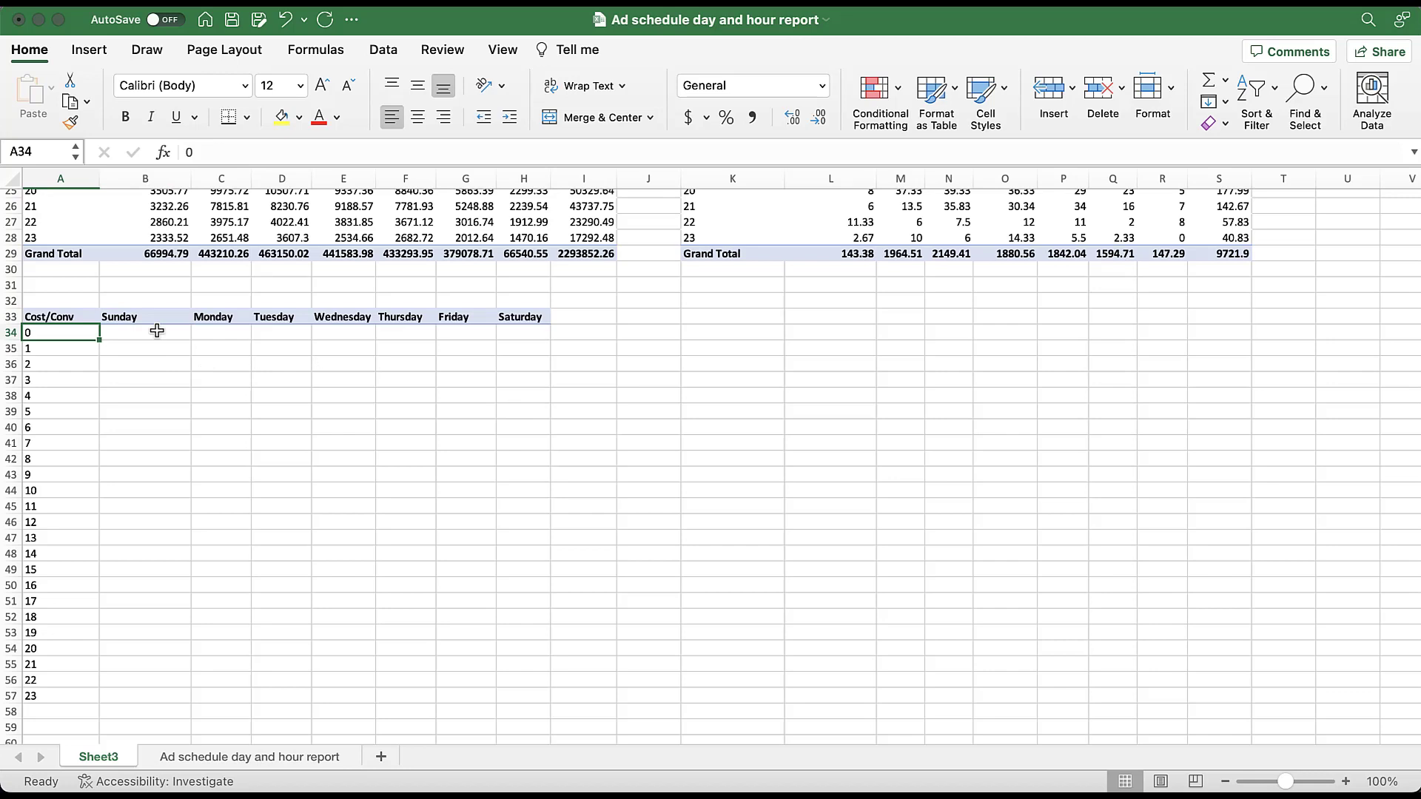
# - Enter the formula =B5/L5 in B34 to divide Sunday's hour 0 cost by its conversions, using plain cell references instead of GETPIVOTDATA
pyautogui.click(157, 331)
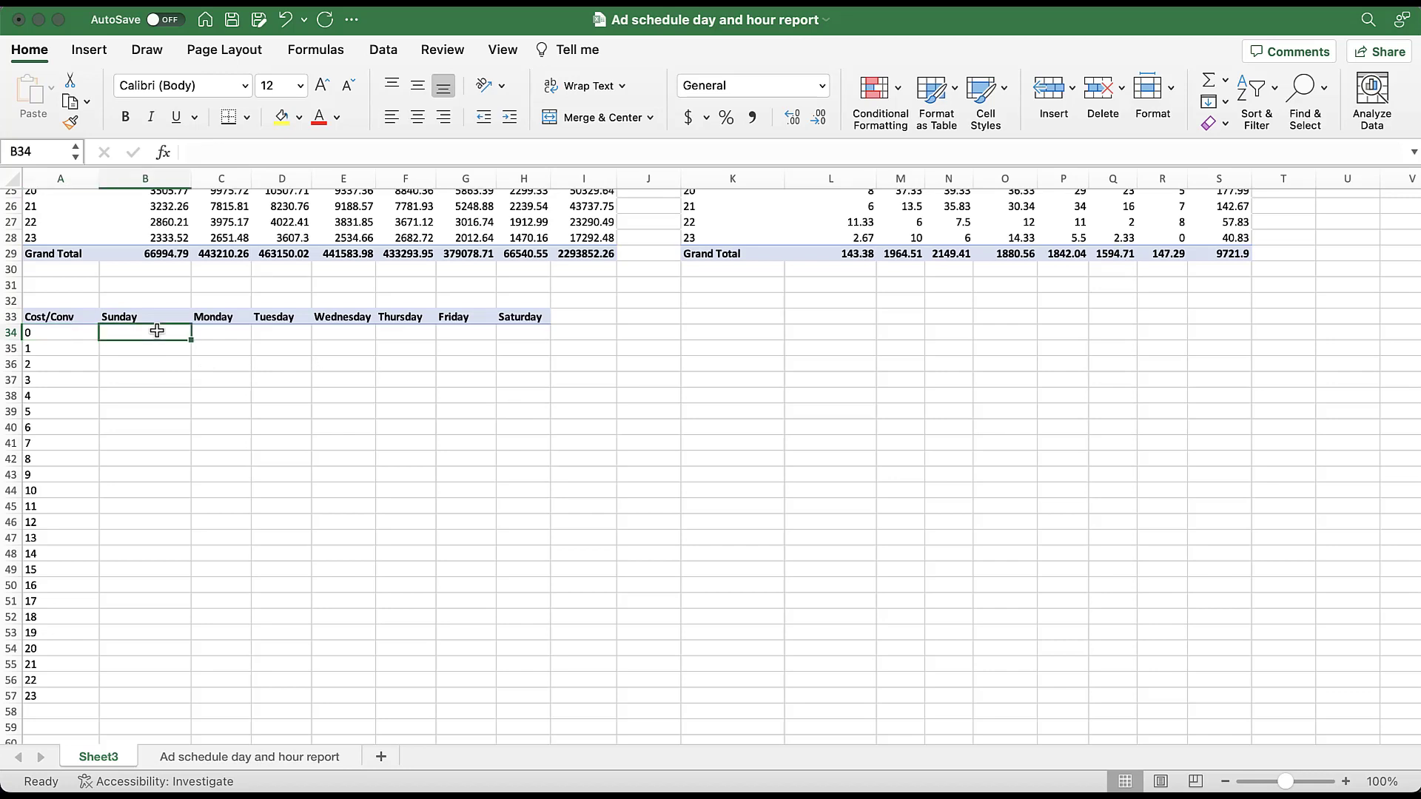
pyautogui.scroll(10, 157, 331)
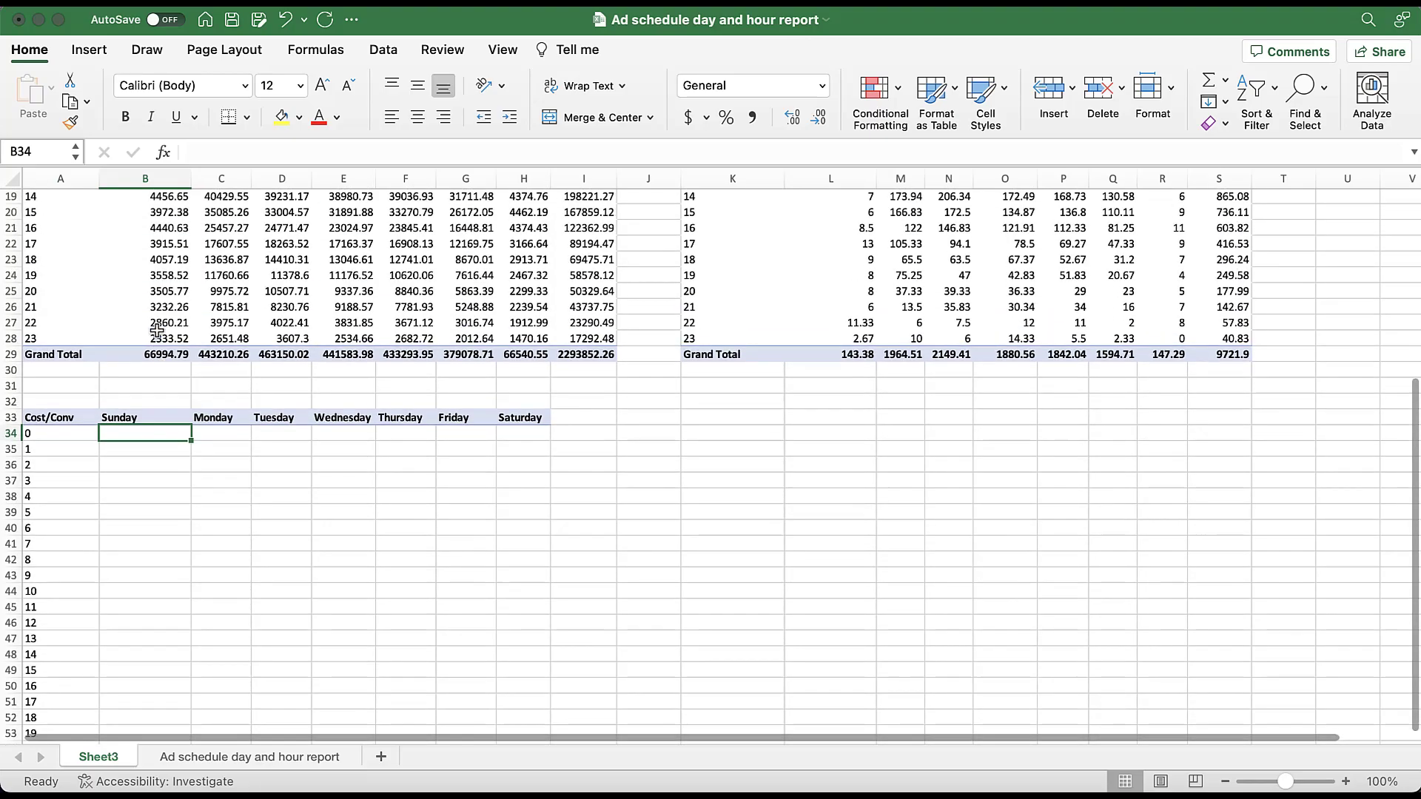
pyautogui.scroll(3, 157, 330)
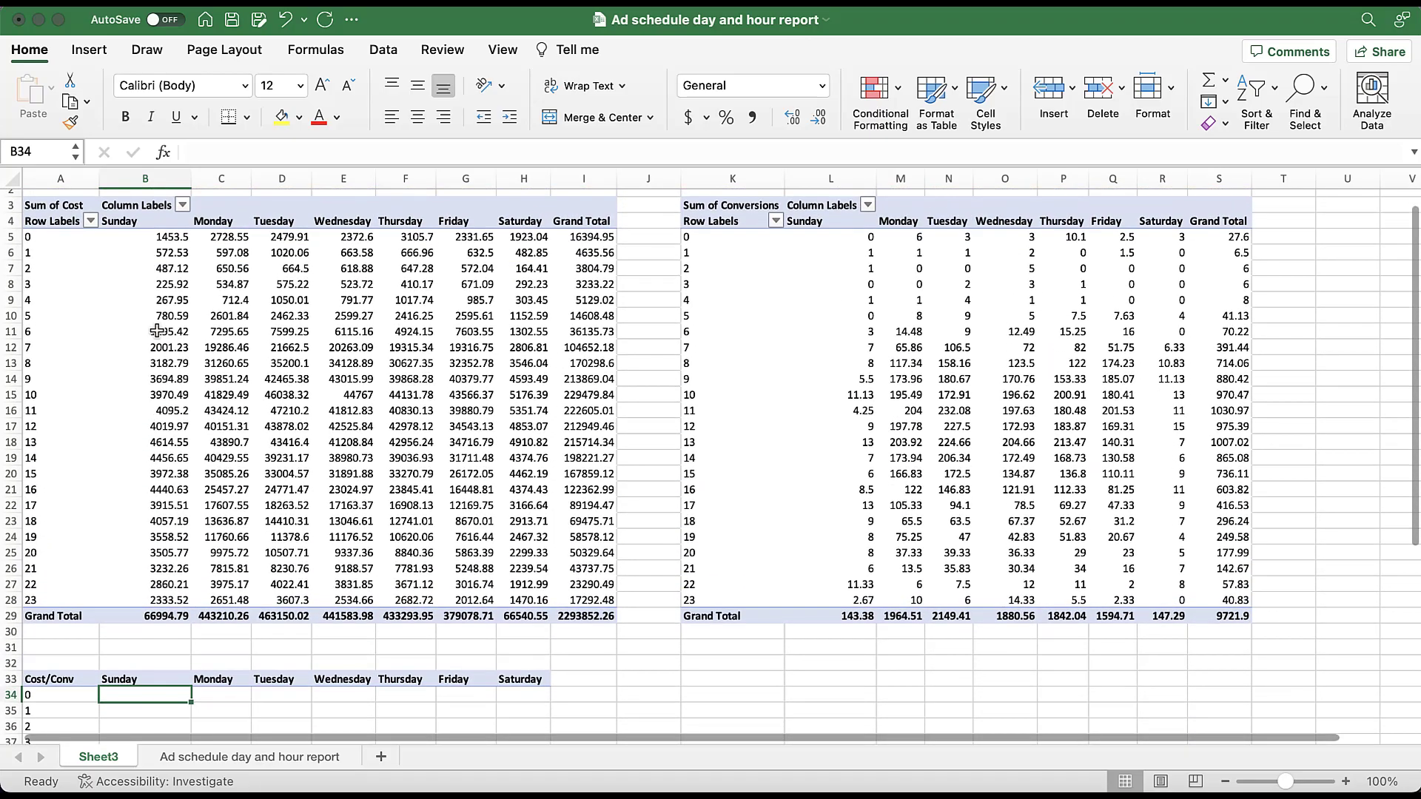
pyautogui.write('=')
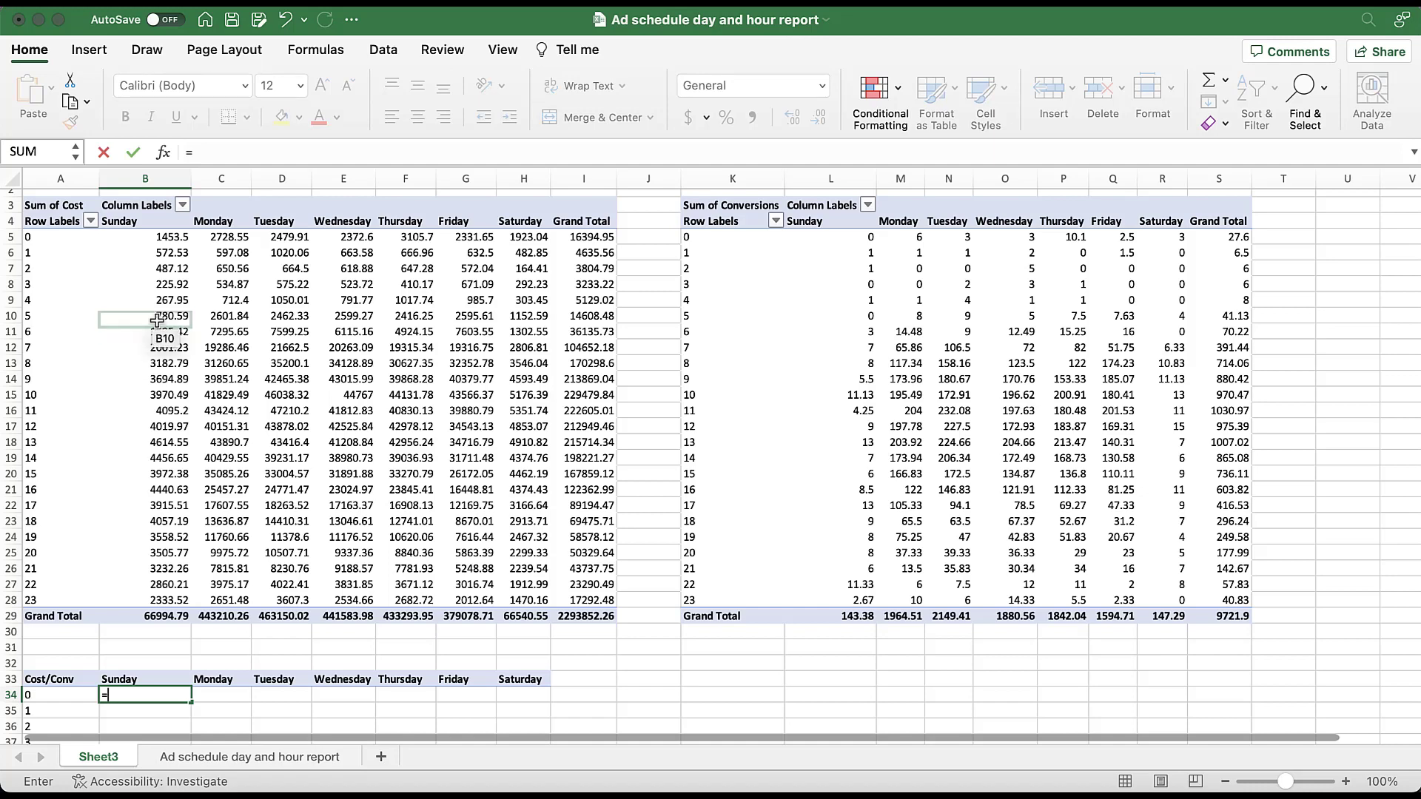
pyautogui.click(134, 237)
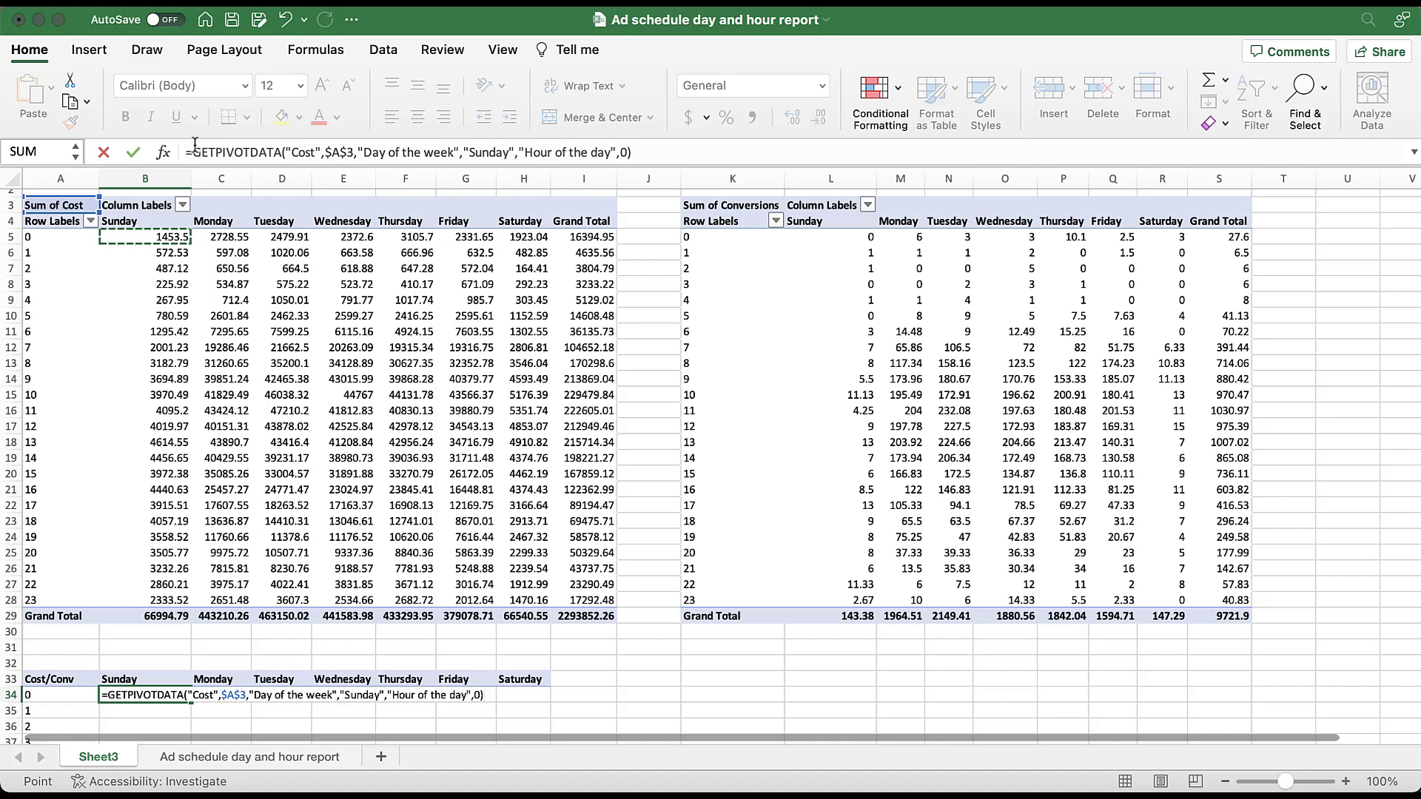
pyautogui.moveTo(188, 153); pyautogui.dragTo(651, 211)
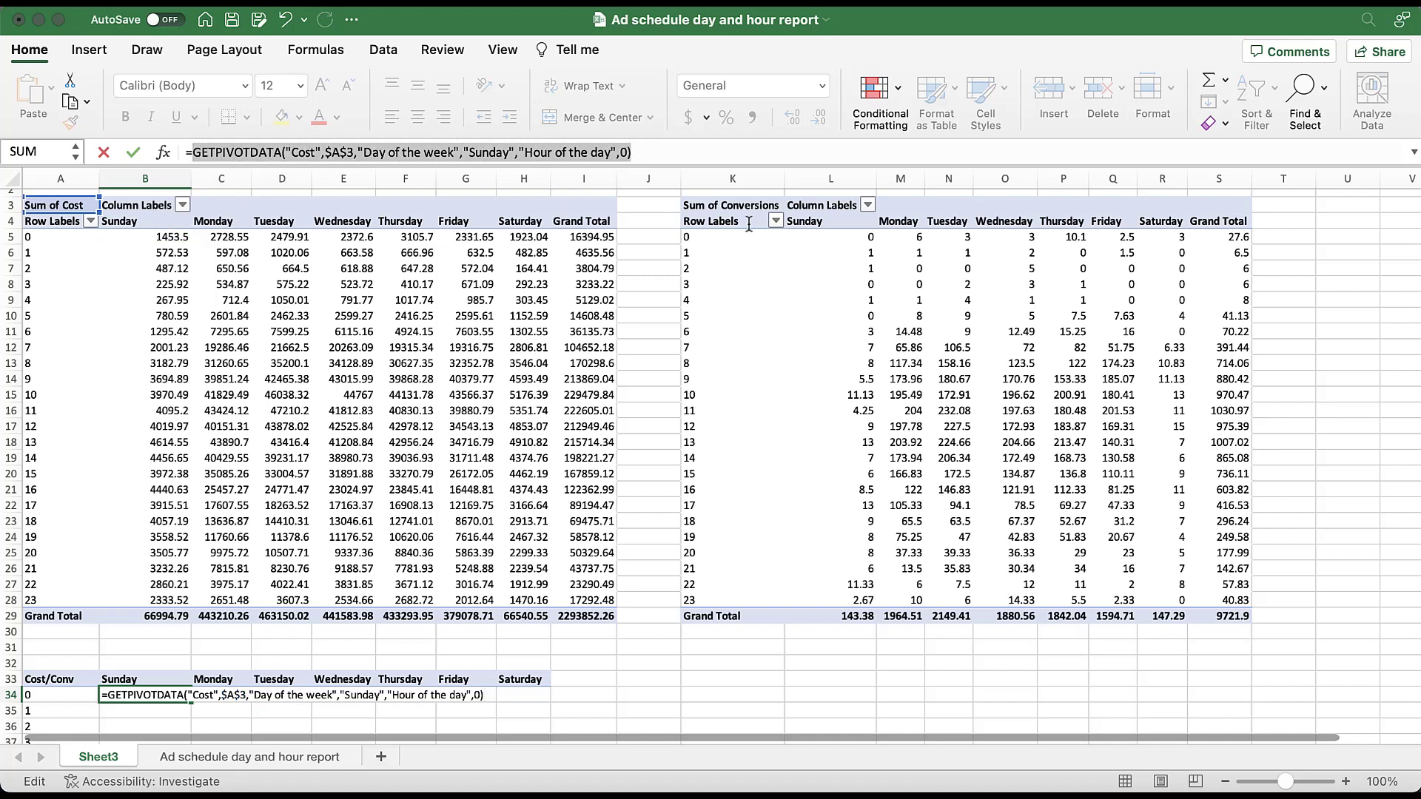
pyautogui.press('BackSpace')
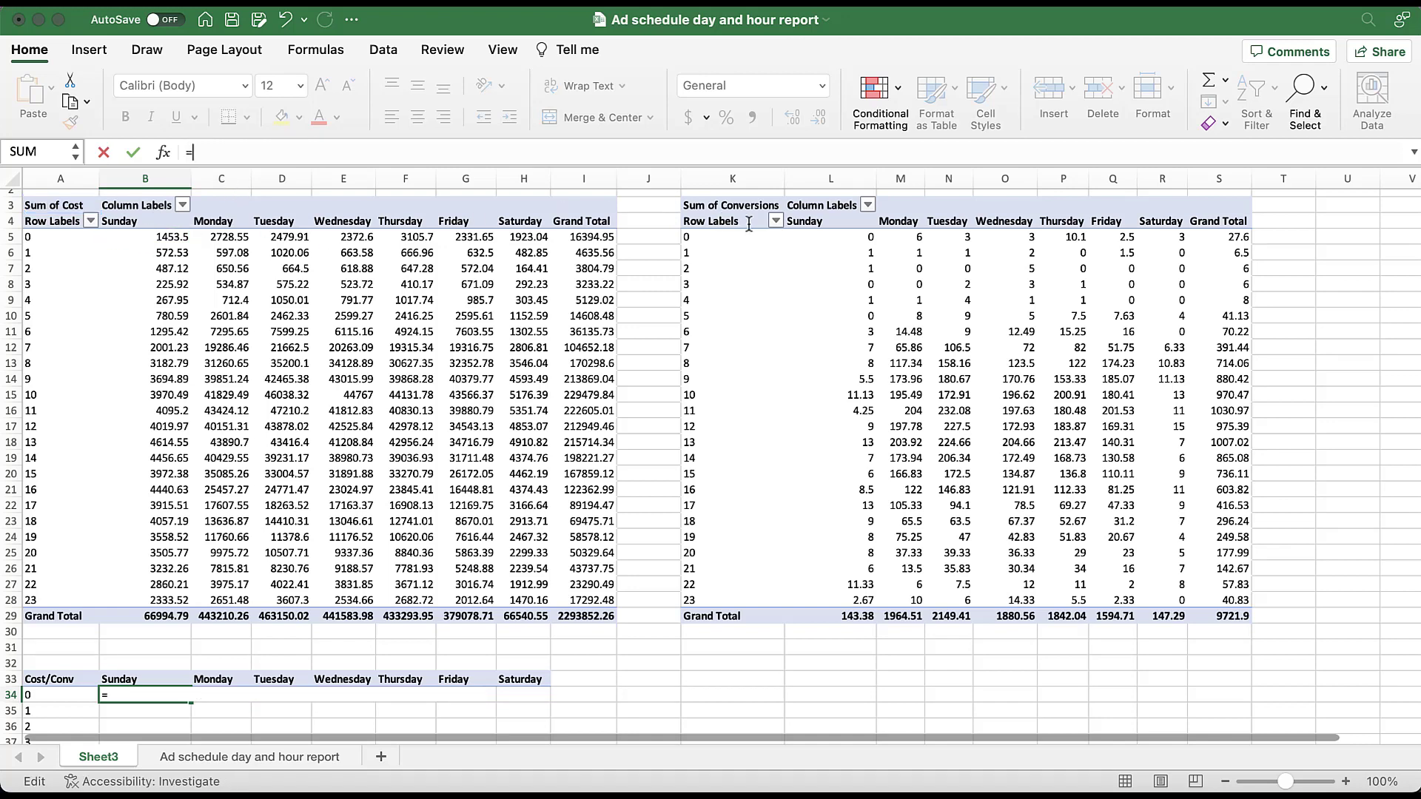
pyautogui.write('b5')
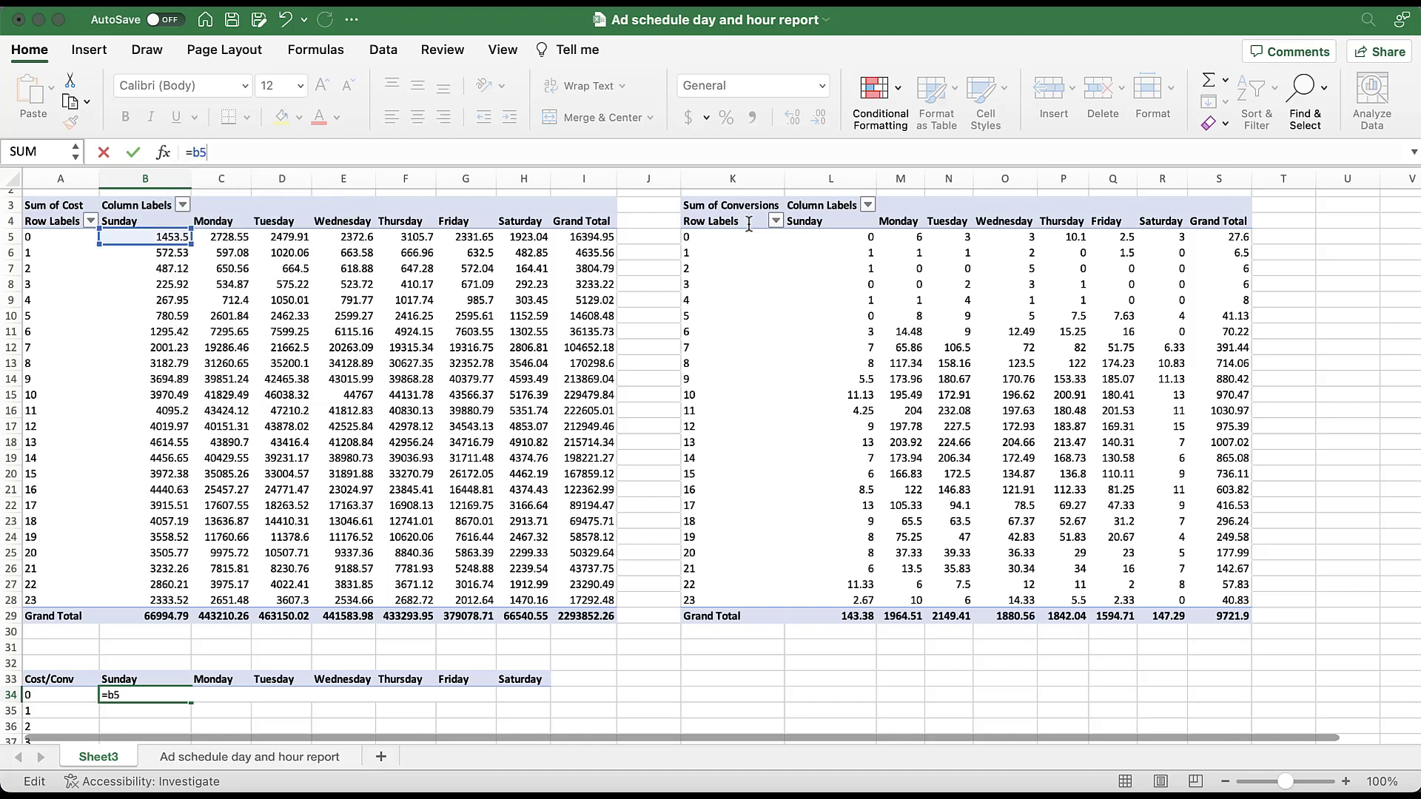
pyautogui.write('/l5')
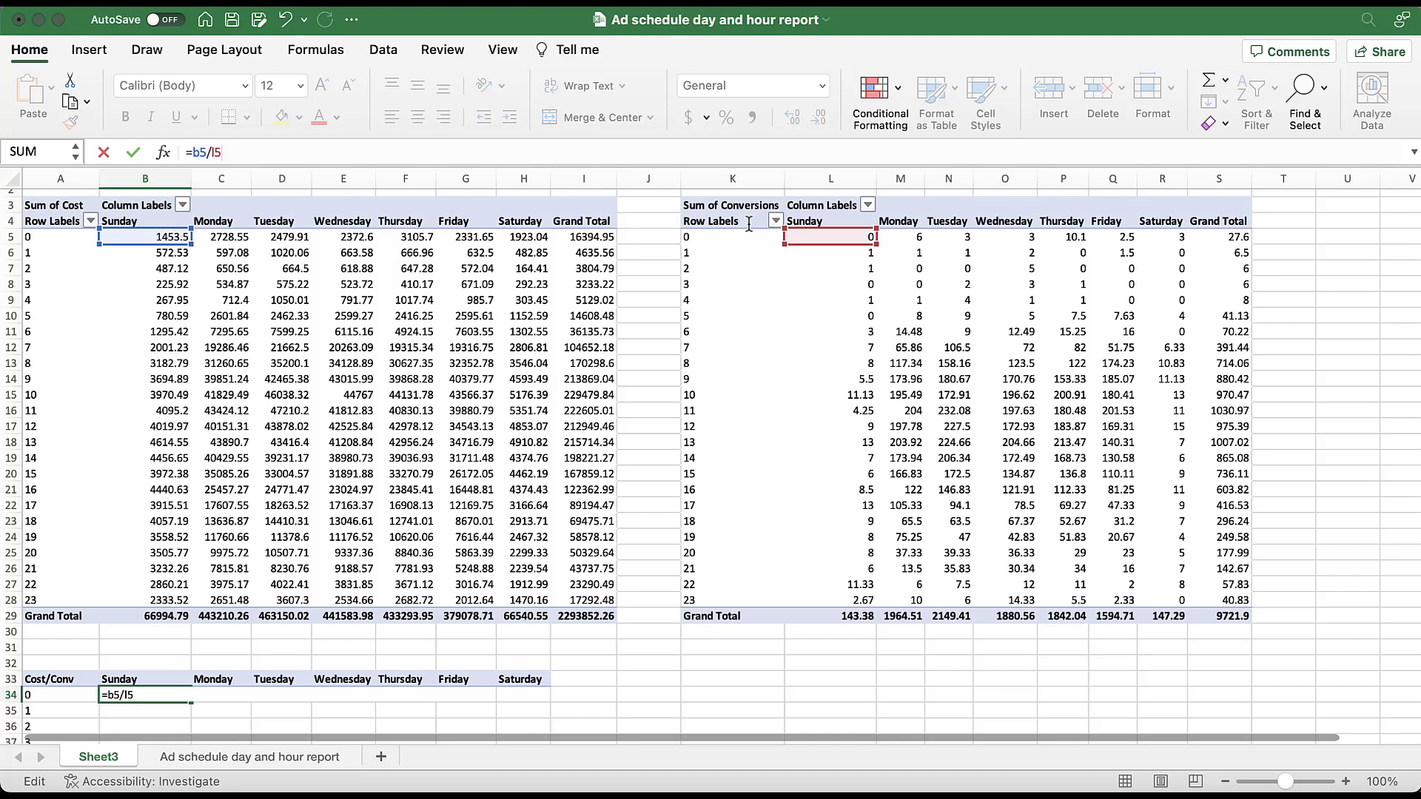
pyautogui.press('Return')
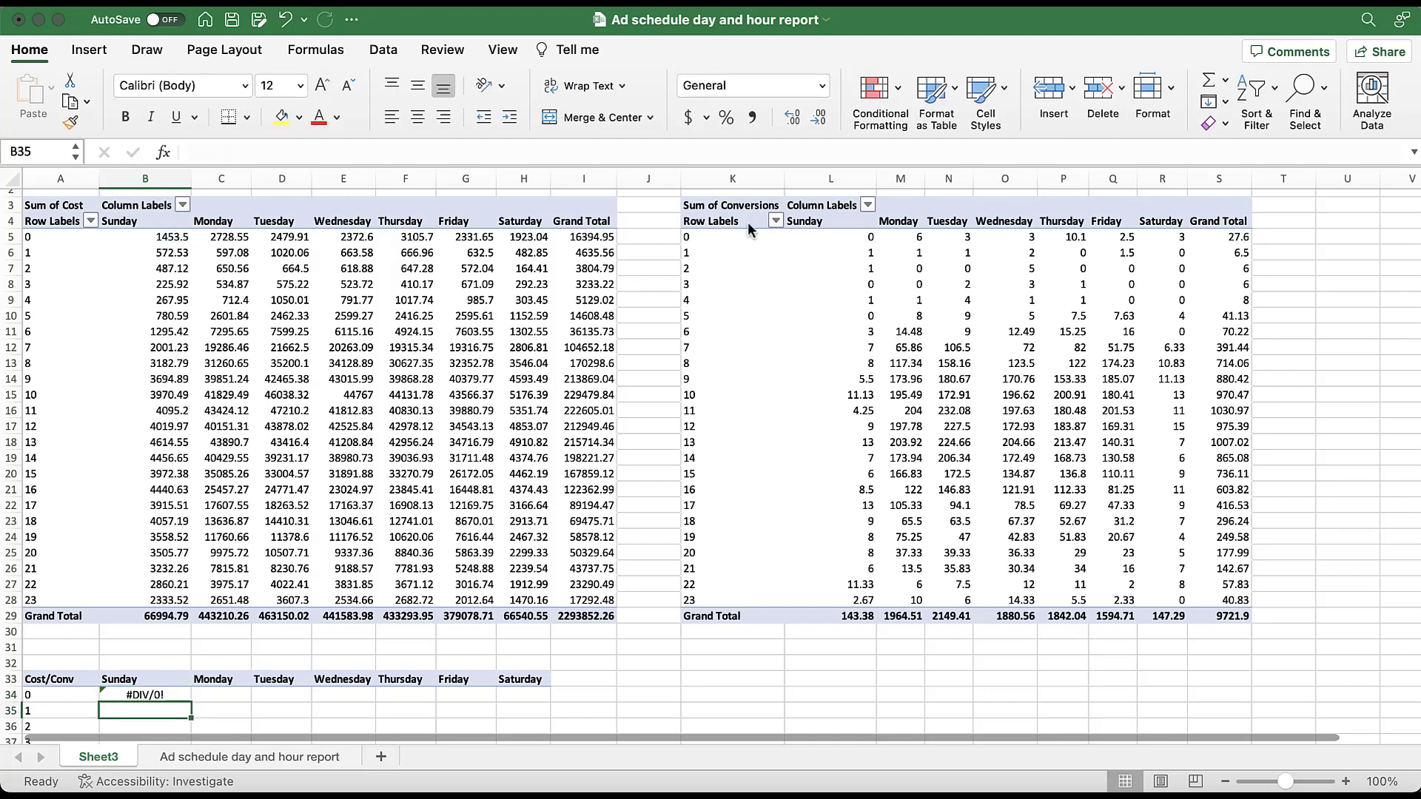
# - Wrap the B34 division in an error check so the formula reads =IFERROR(B5/L5,0)
pyautogui.click(176, 694)
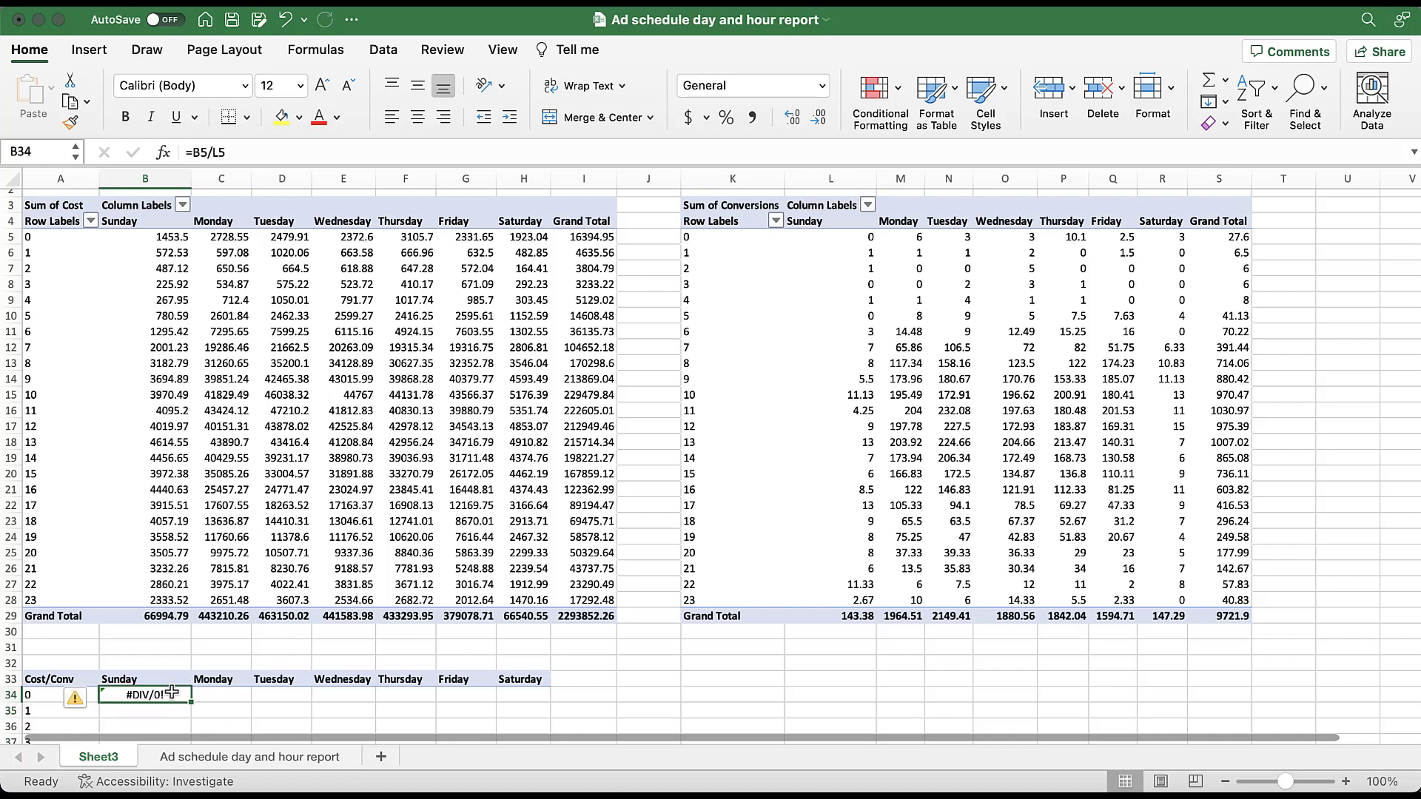
pyautogui.click(194, 151)
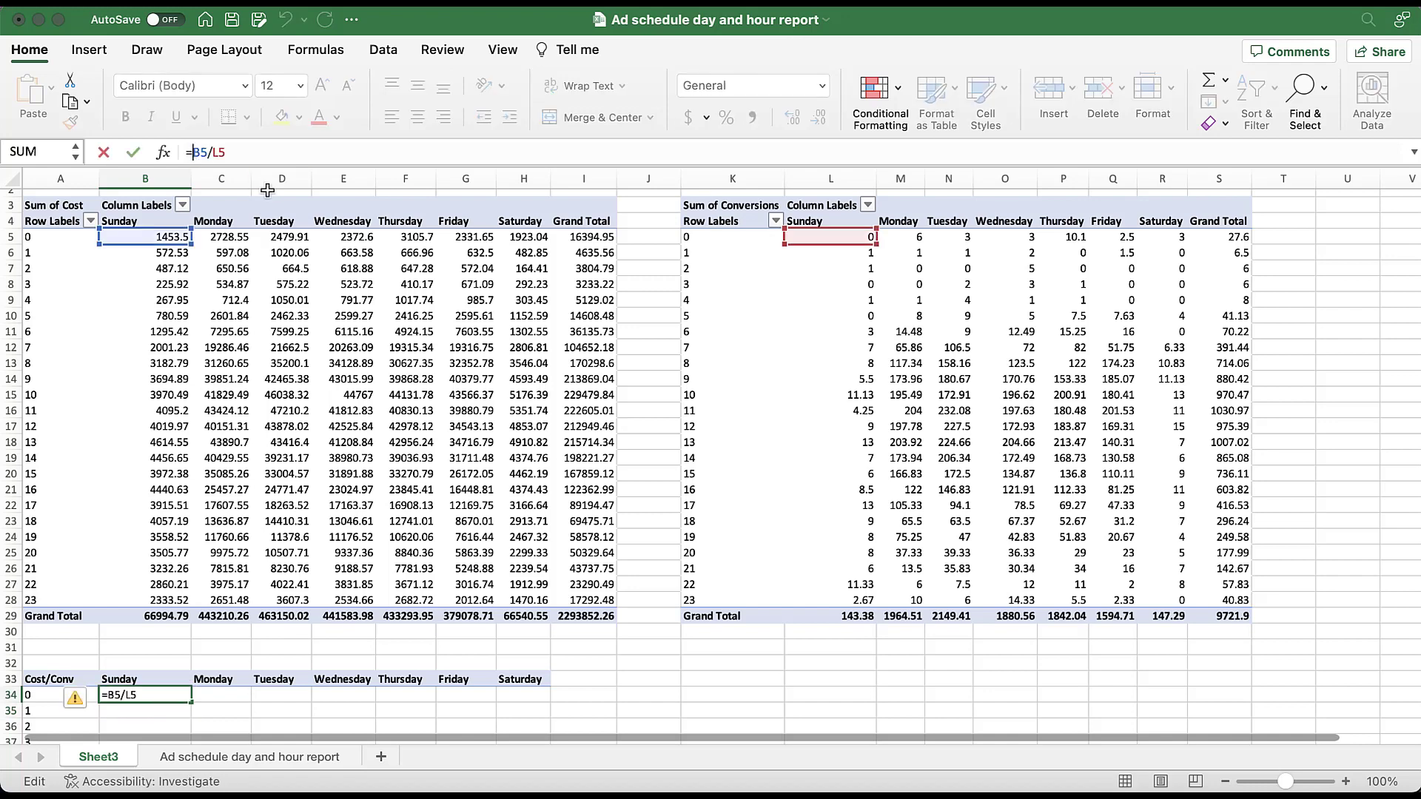
pyautogui.write('iferror(')
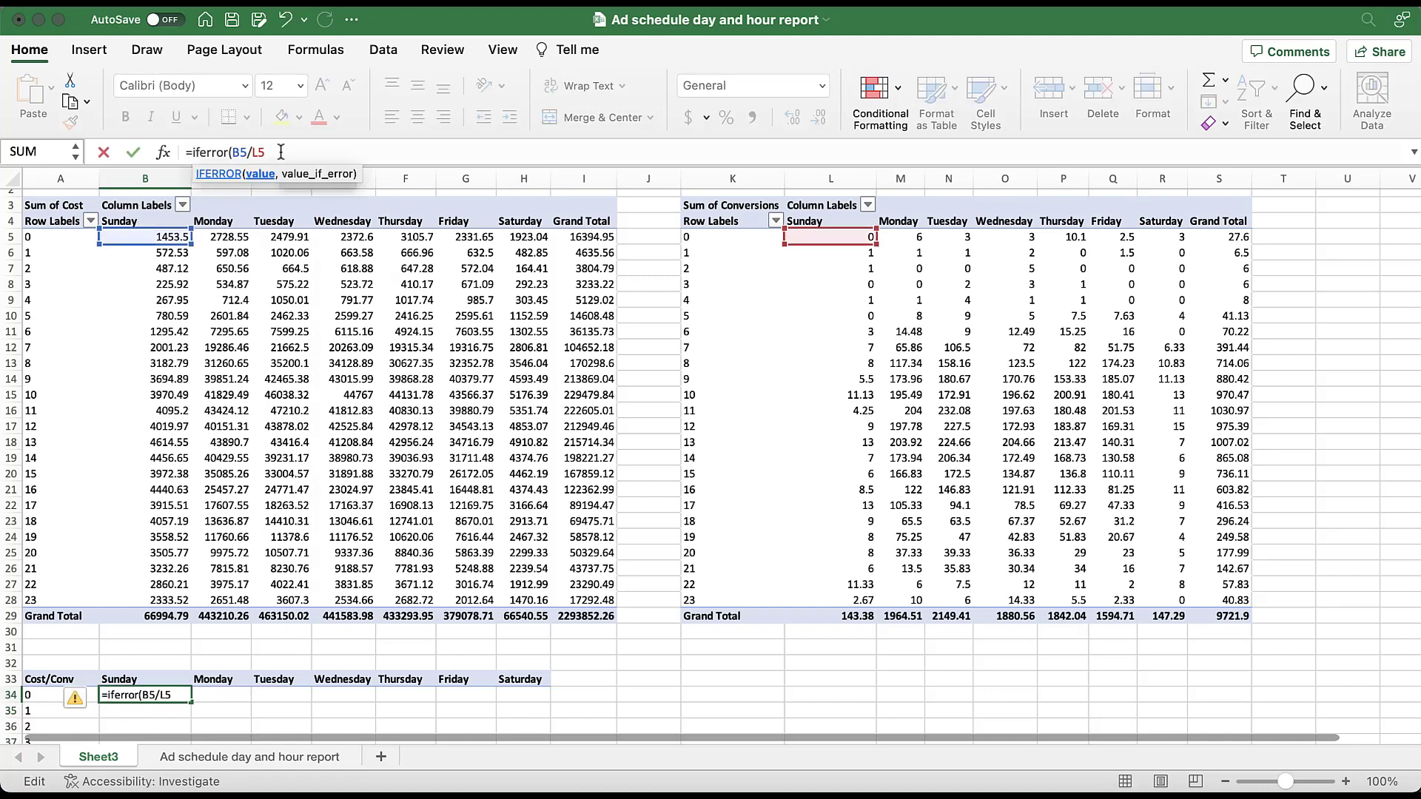
pyautogui.click(281, 152)
pyautogui.write(',0')
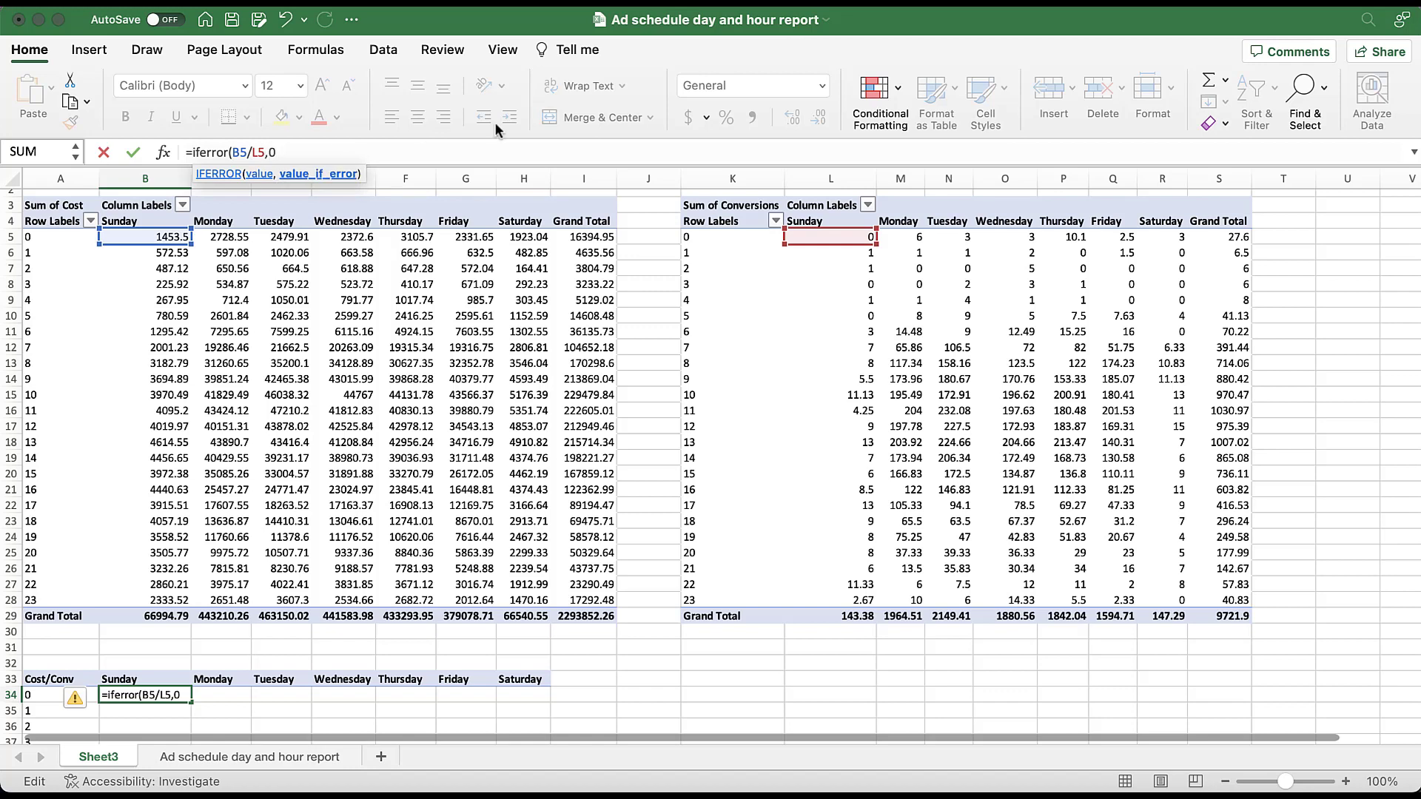
pyautogui.write(')')
pyautogui.press('Return')
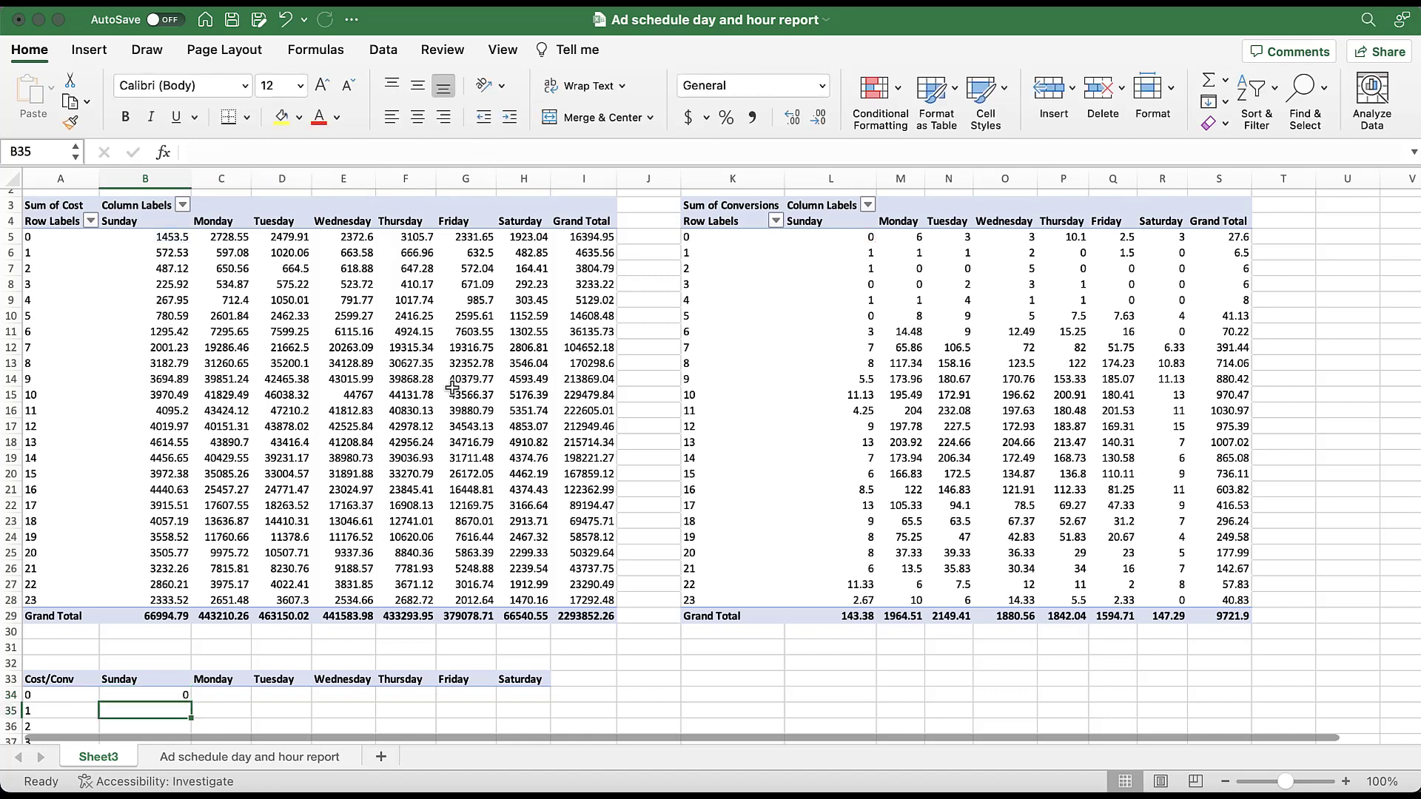
# - Fill the B34 formula across all weekdays and hours through H57 and format the results in dollar accounting format
pyautogui.scroll(-8, 452, 389)
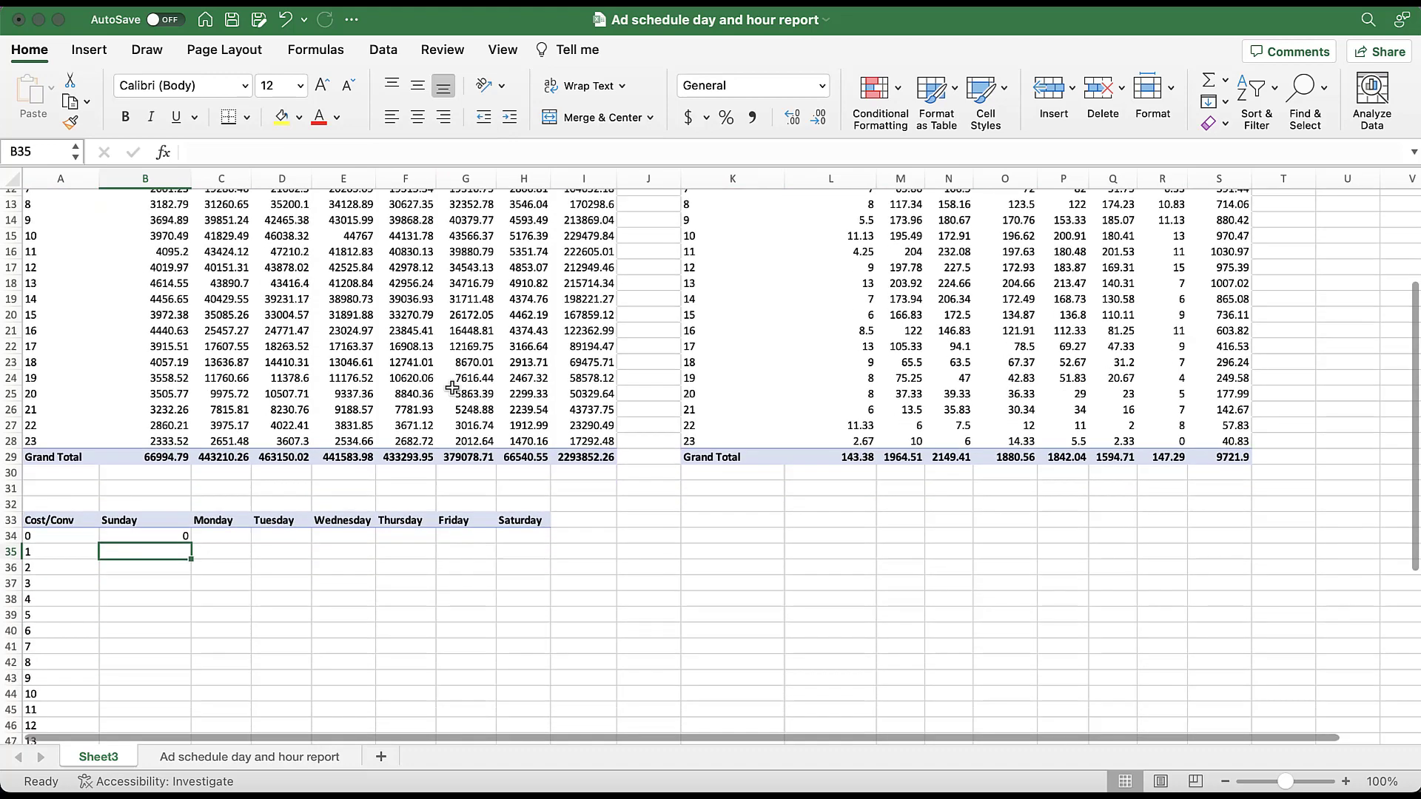
pyautogui.click(170, 309)
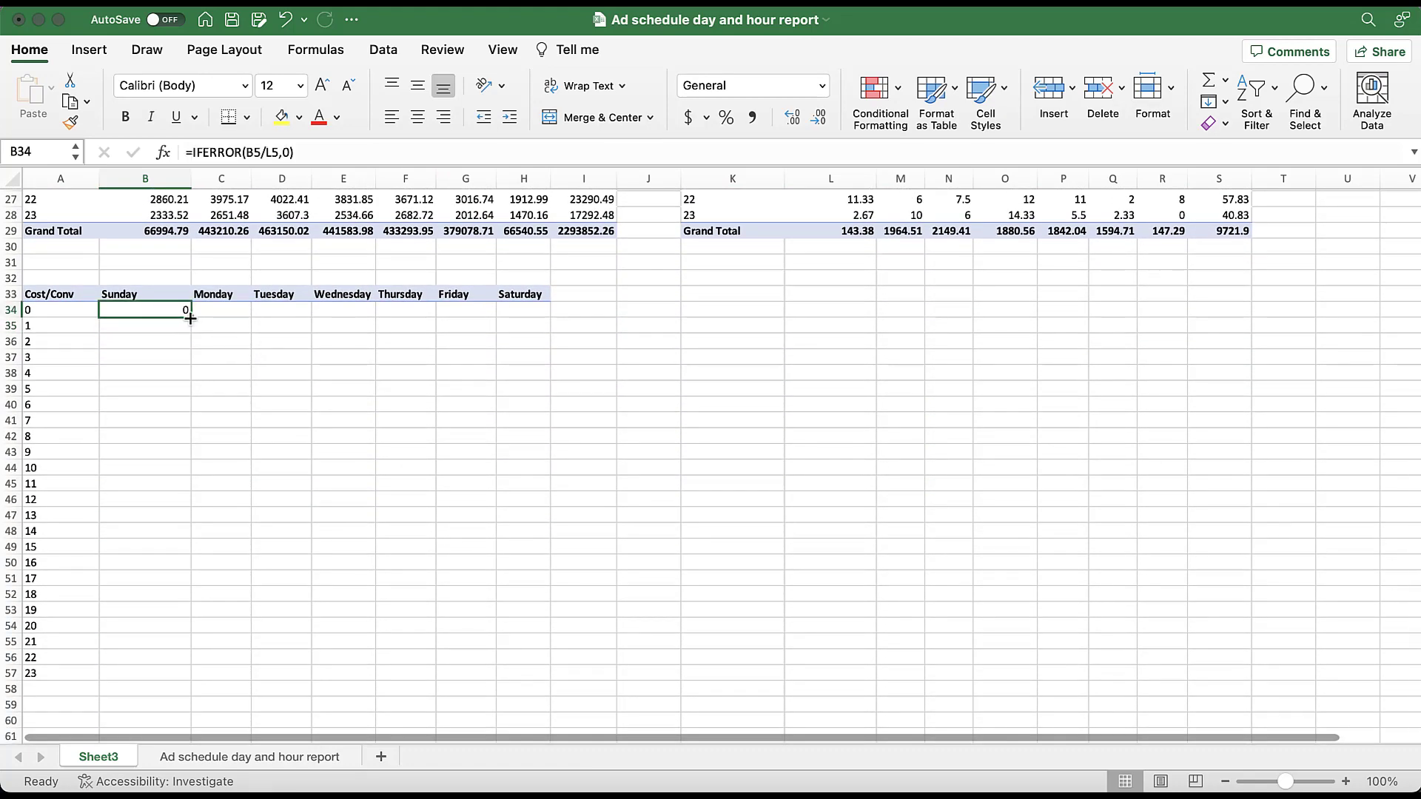
pyautogui.moveTo(191, 318); pyautogui.dragTo(544, 676)
pyautogui.click(688, 117)
pyautogui.click(593, 340)
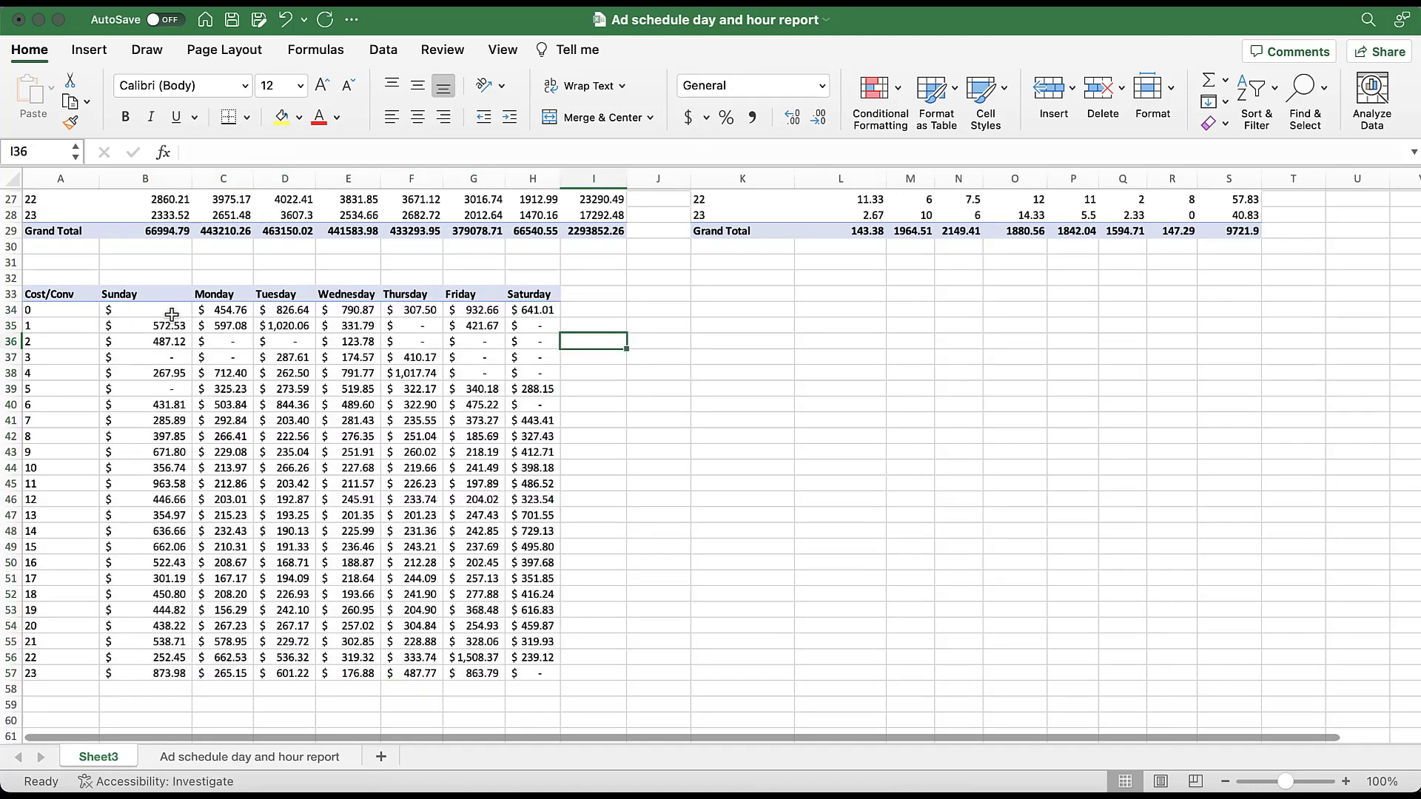
# - Apply the Red - White - Green color scale to the cost-per-conversion values in B34:H57
pyautogui.moveTo(175, 306); pyautogui.dragTo(536, 672)
pyautogui.click(900, 89)
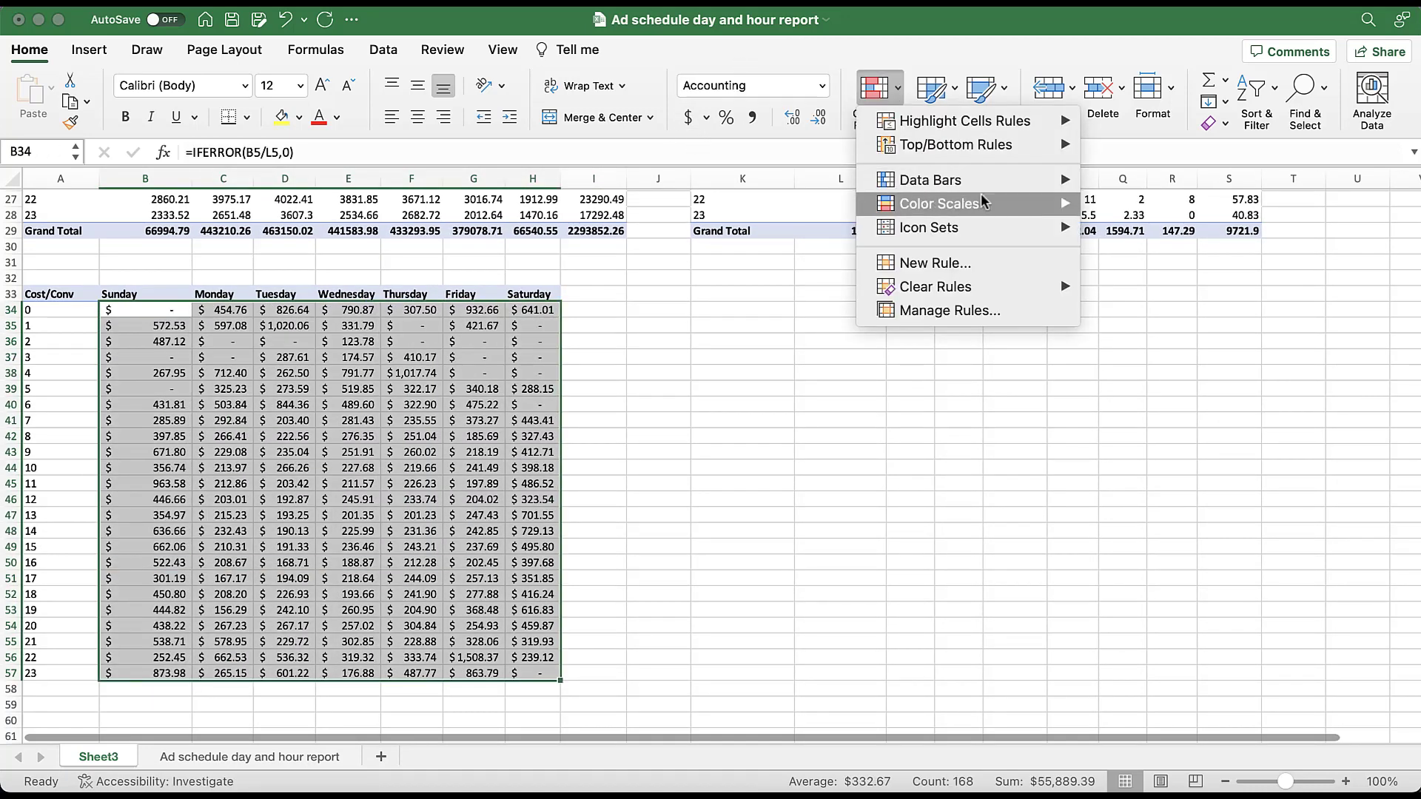
pyautogui.moveTo(995, 210)
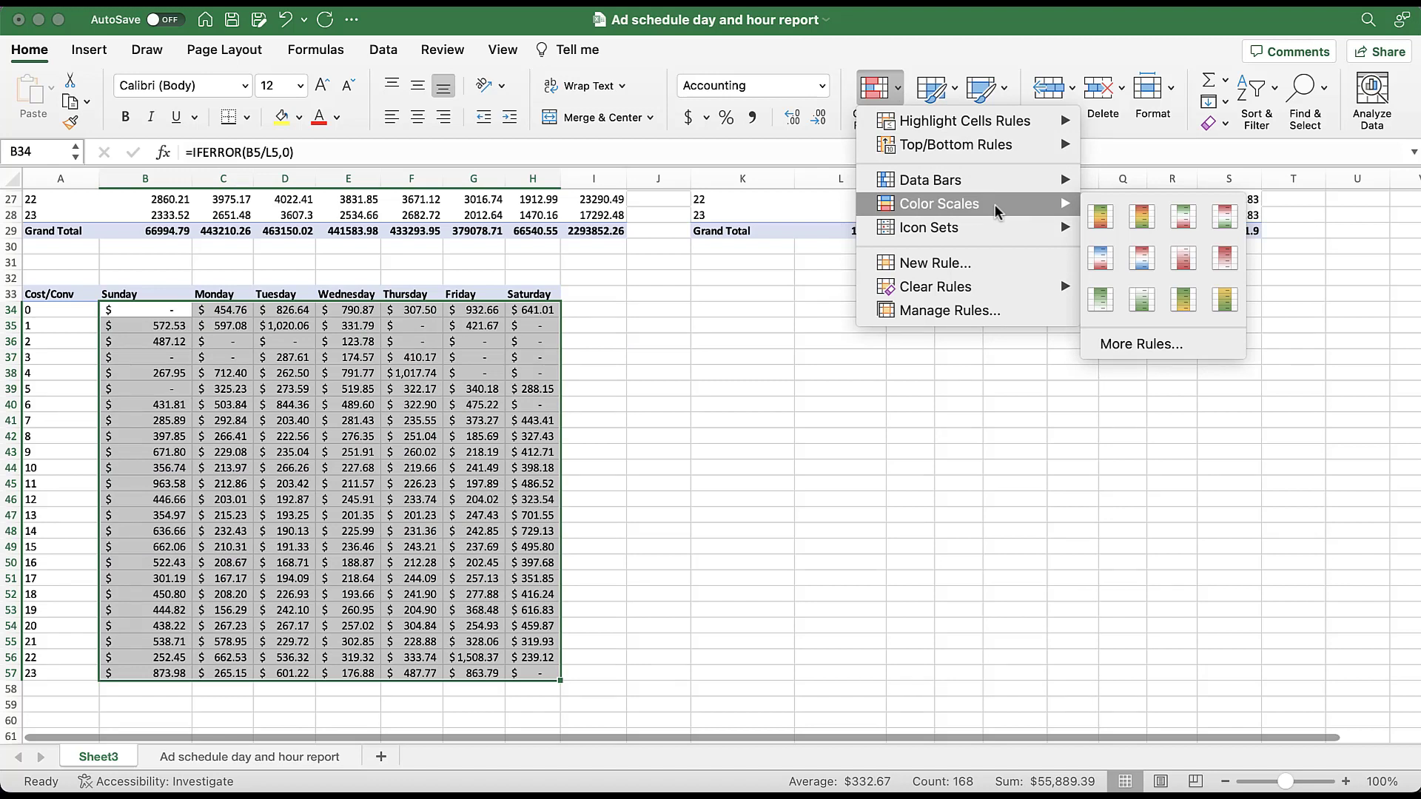
pyautogui.click(1235, 222)
pyautogui.click(765, 448)
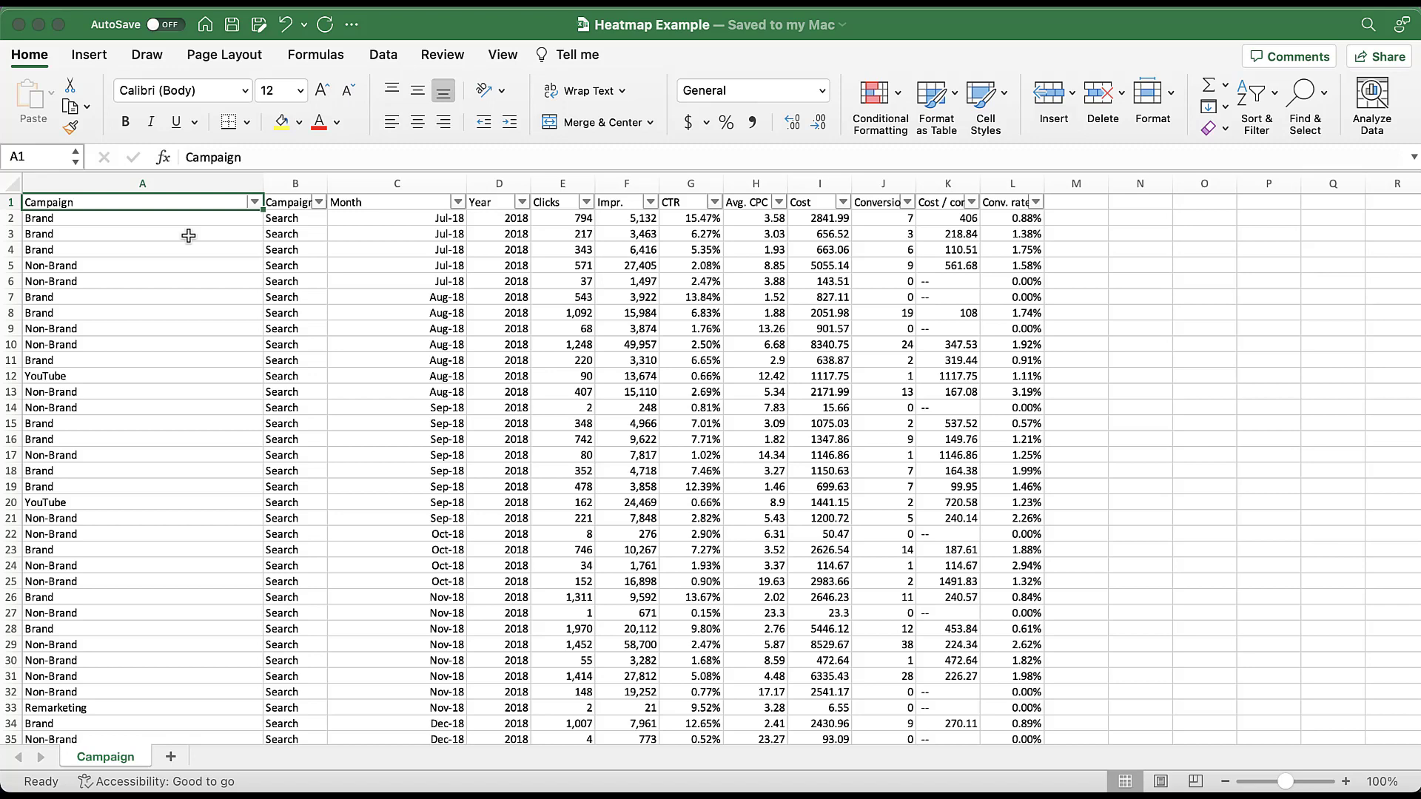
# - In the Heatmap Example workbook, create a PivotTable on a new worksheet from the Campaign sheet data in A1:L1765
pyautogui.click(386, 219)
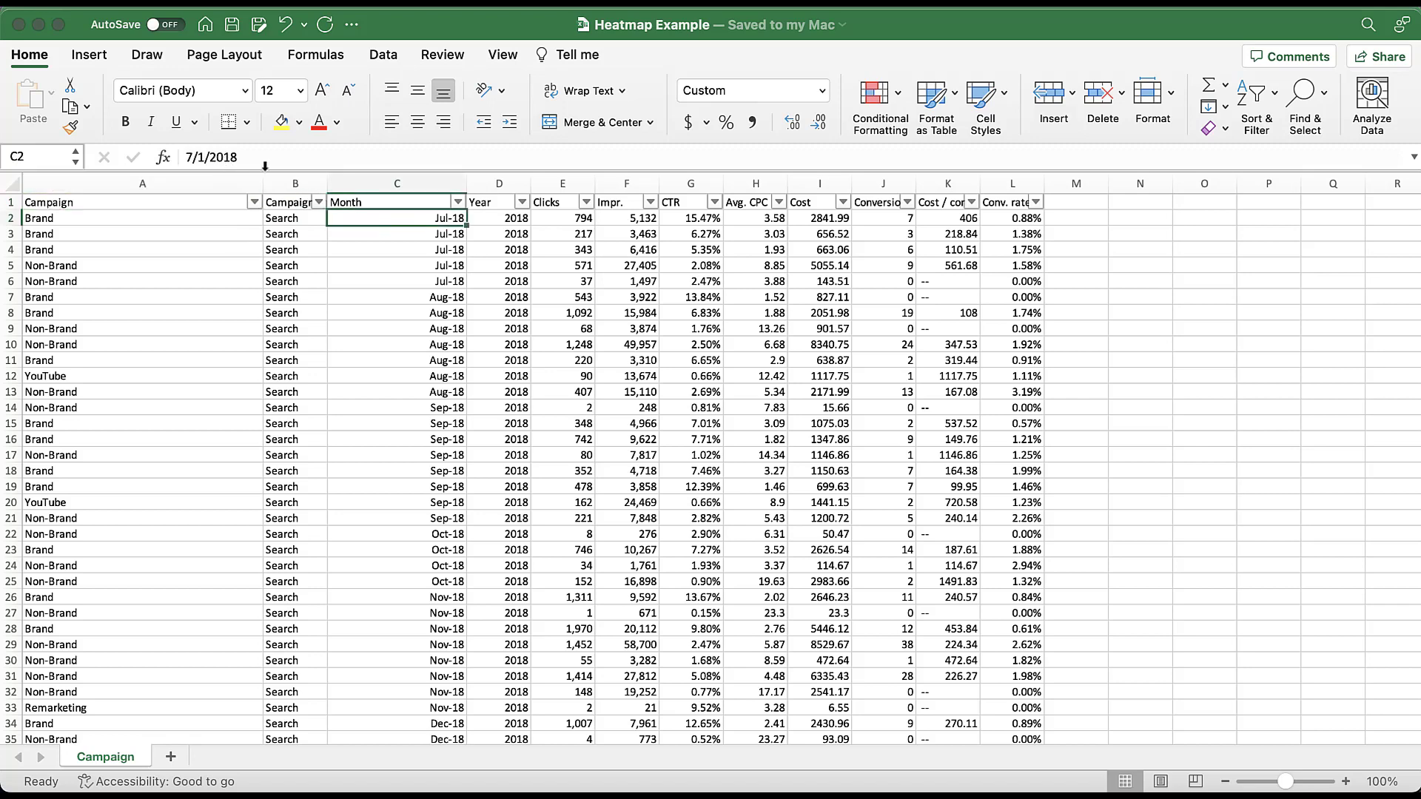
pyautogui.click(205, 206)
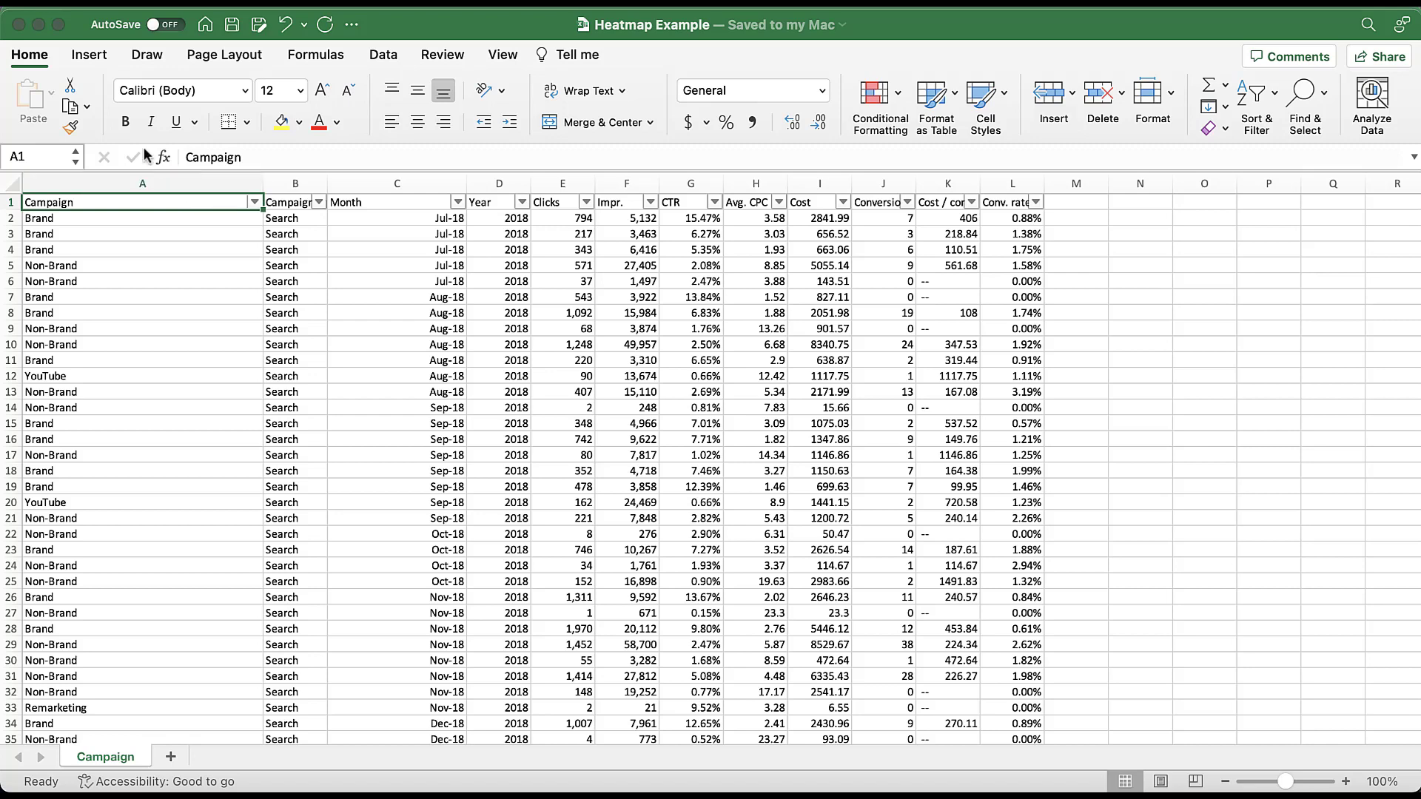
pyautogui.click(90, 60)
pyautogui.click(44, 100)
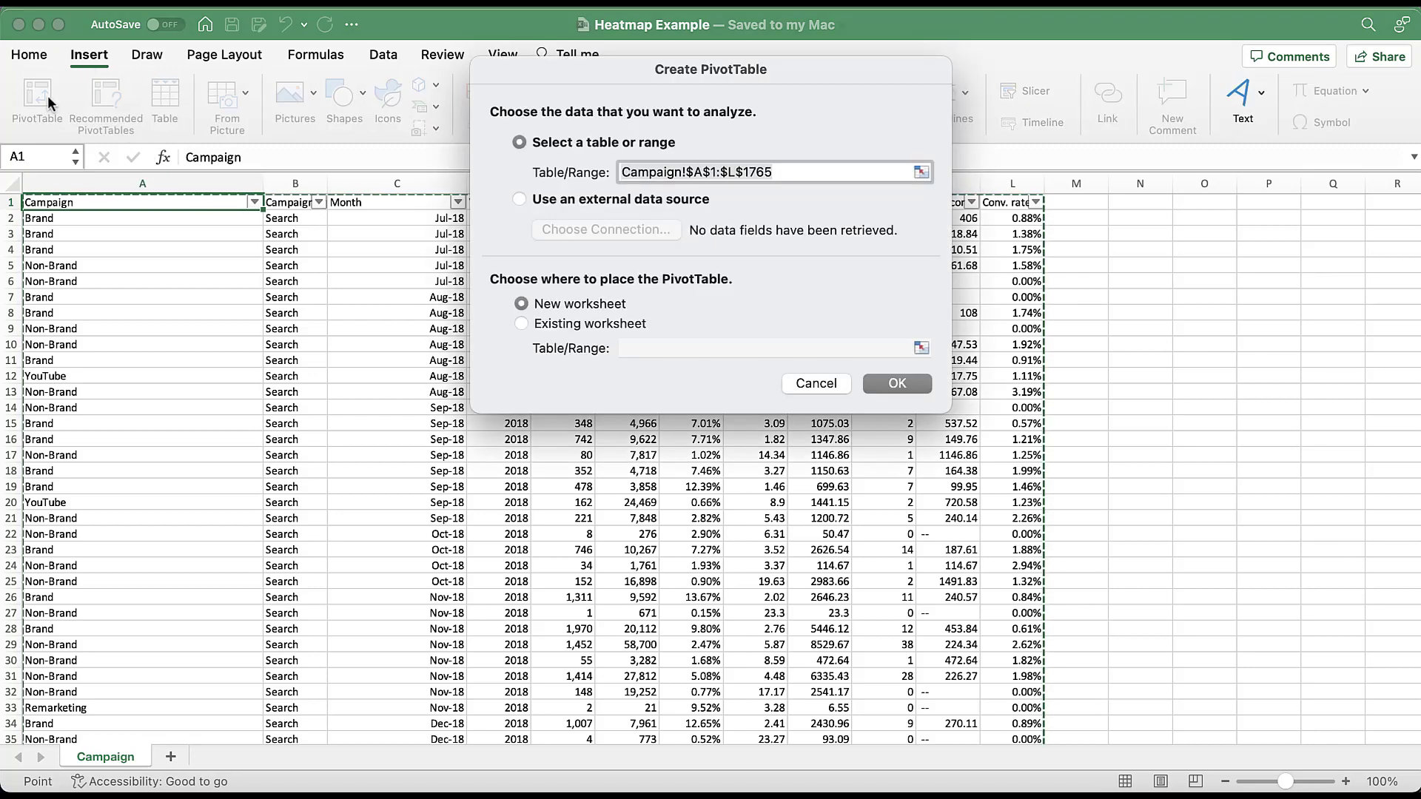
pyautogui.click(912, 388)
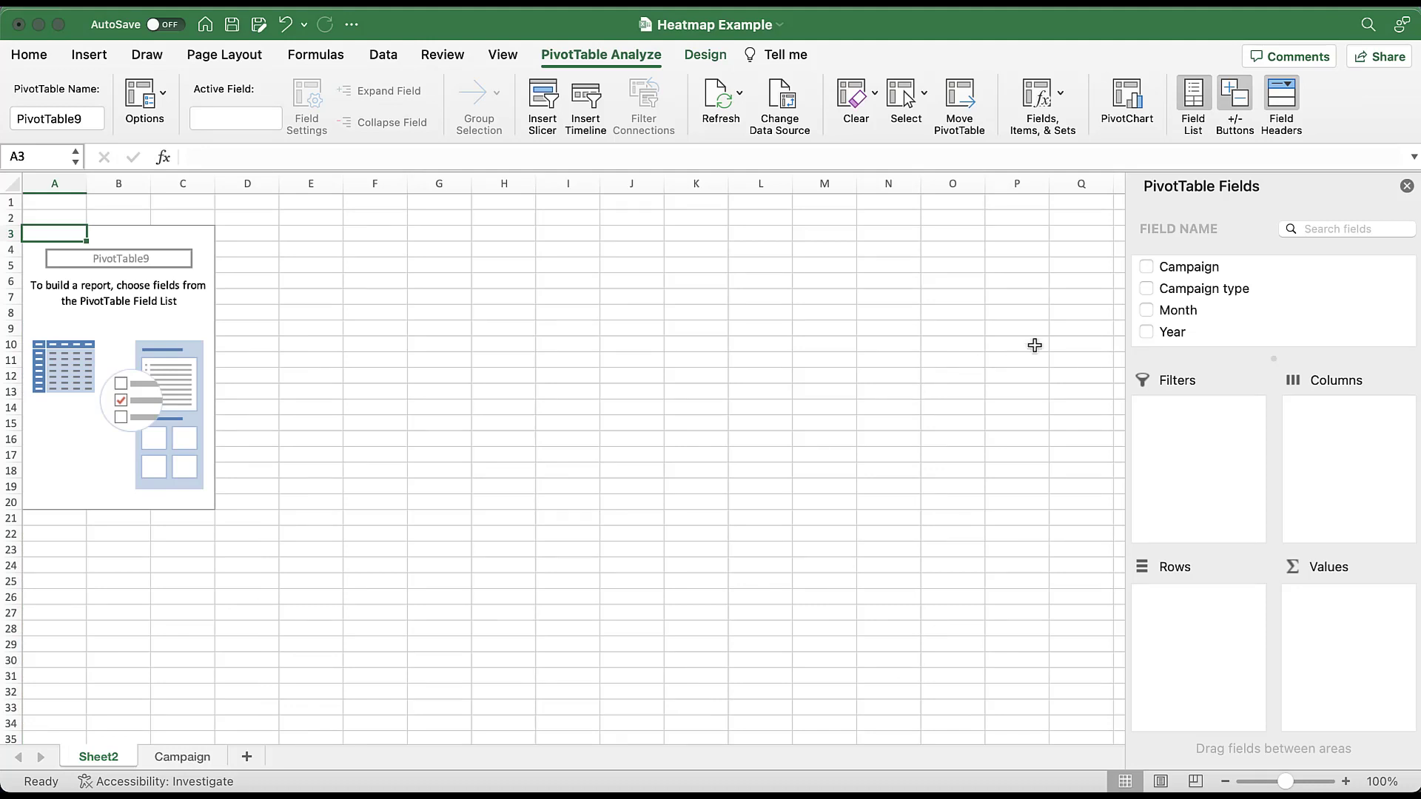
# - Lay out the PivotTable with Year as rows and Month as columns, removing the grouped Years and Quarters fields
pyautogui.moveTo(1173, 335); pyautogui.dragTo(1198, 640)
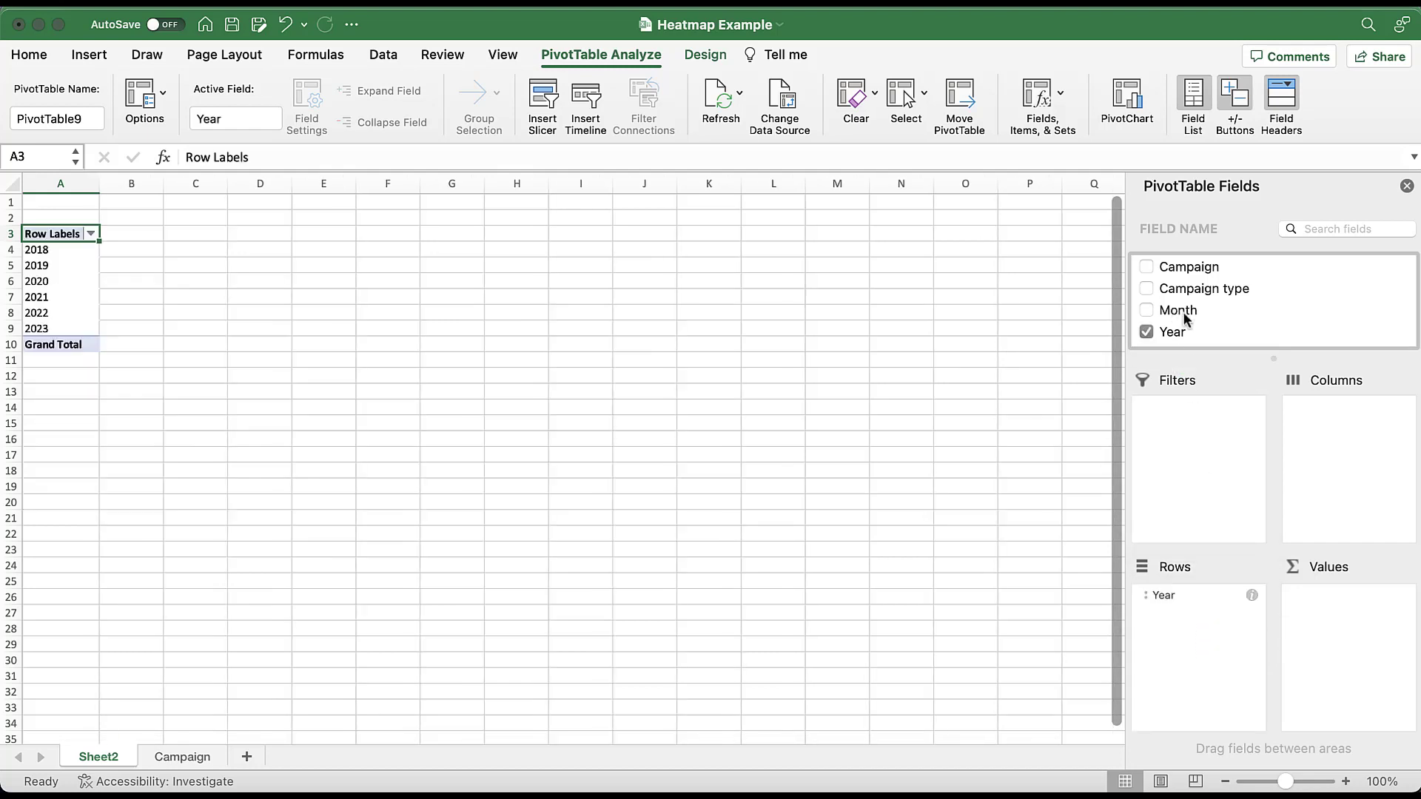
pyautogui.moveTo(1182, 315); pyautogui.dragTo(1358, 481)
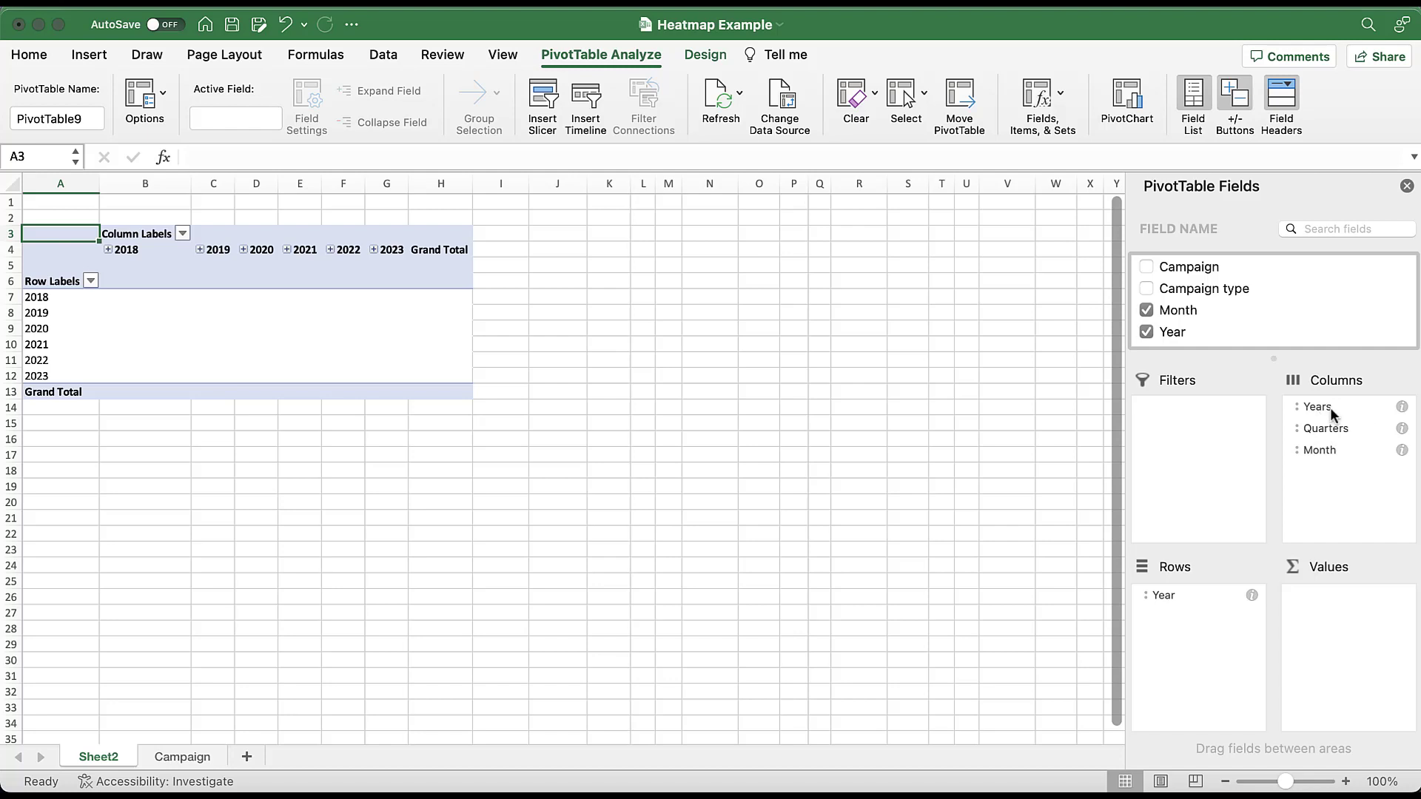
pyautogui.moveTo(1330, 407); pyautogui.dragTo(1328, 308)
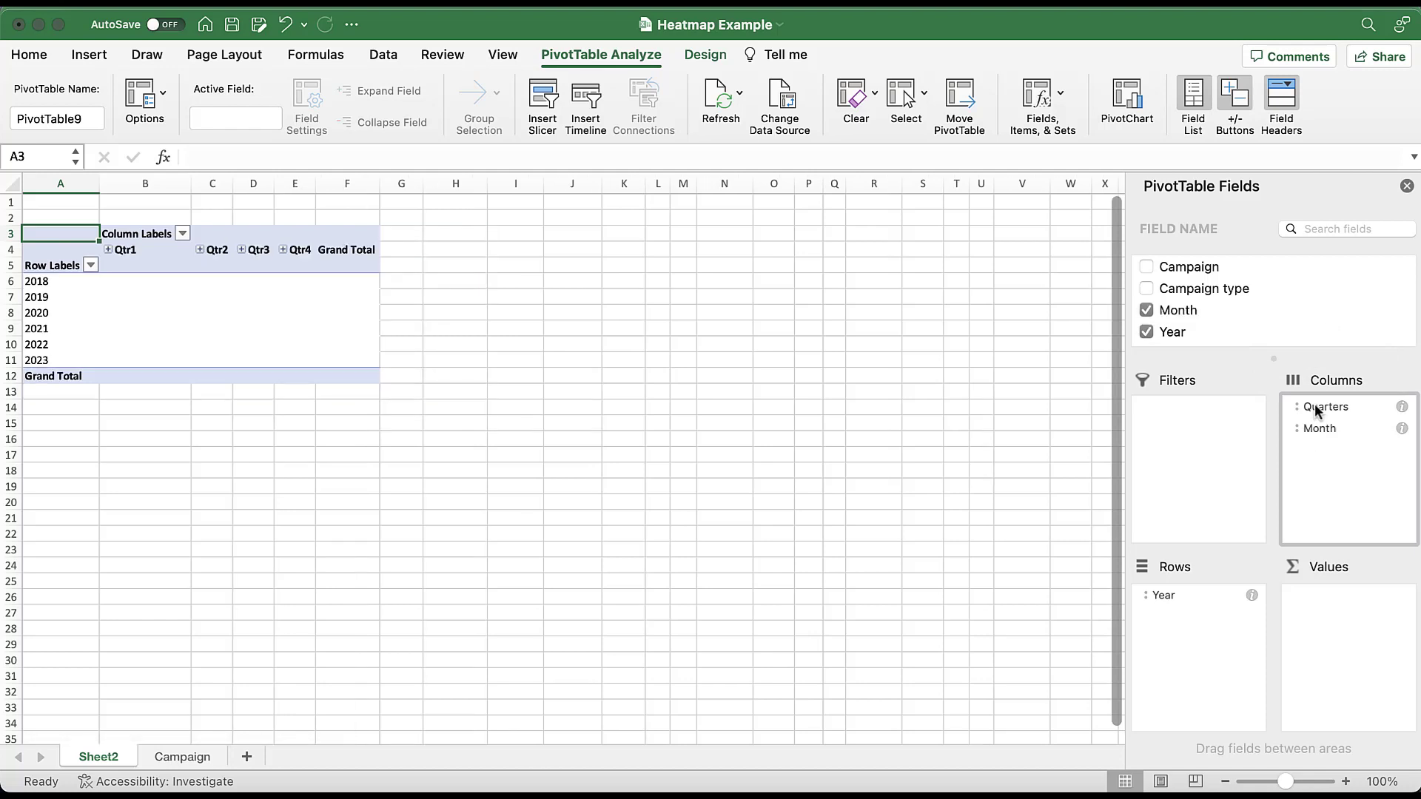
pyautogui.moveTo(1314, 406); pyautogui.dragTo(1314, 330)
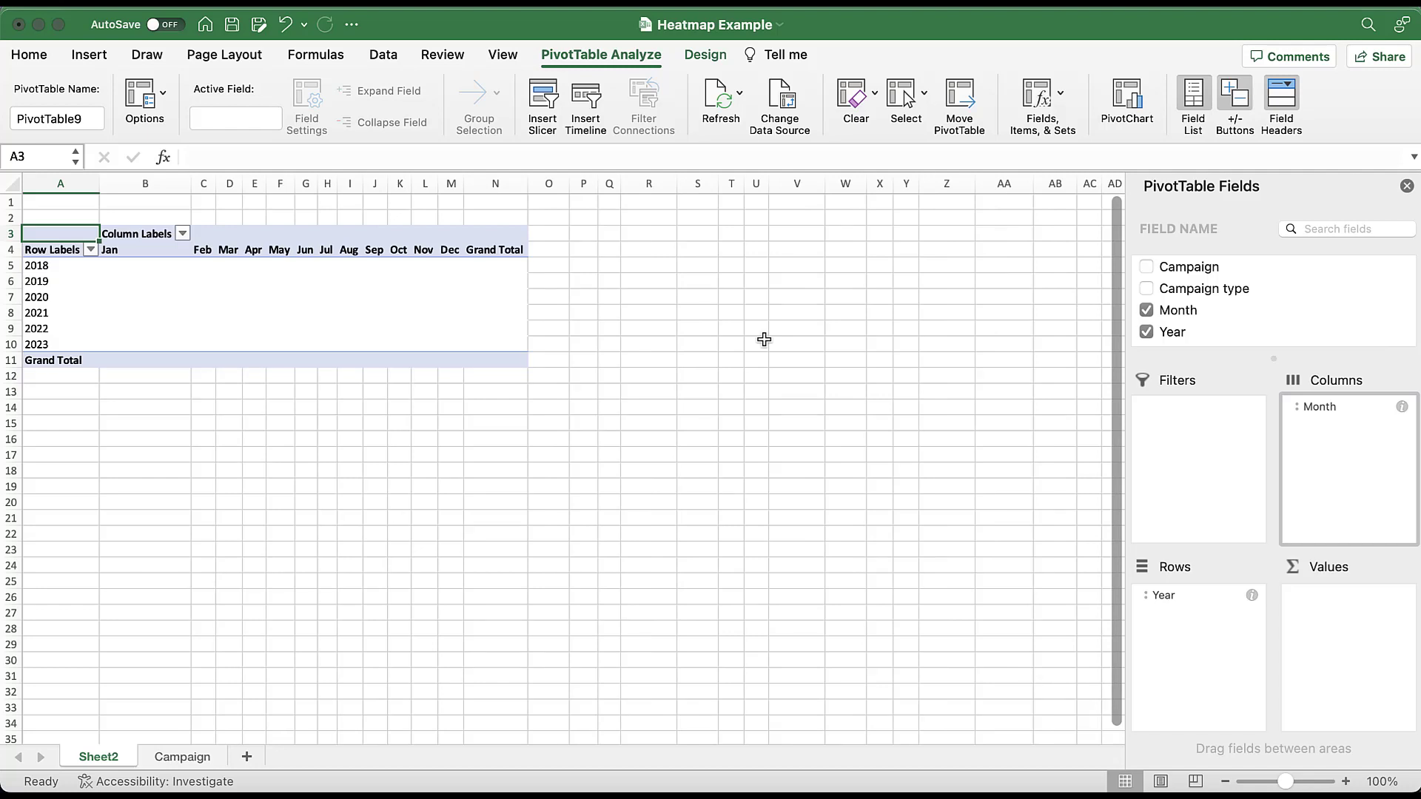
# - Add Conversions to the PivotTable values as a sum
pyautogui.scroll(-5, 1241, 318)
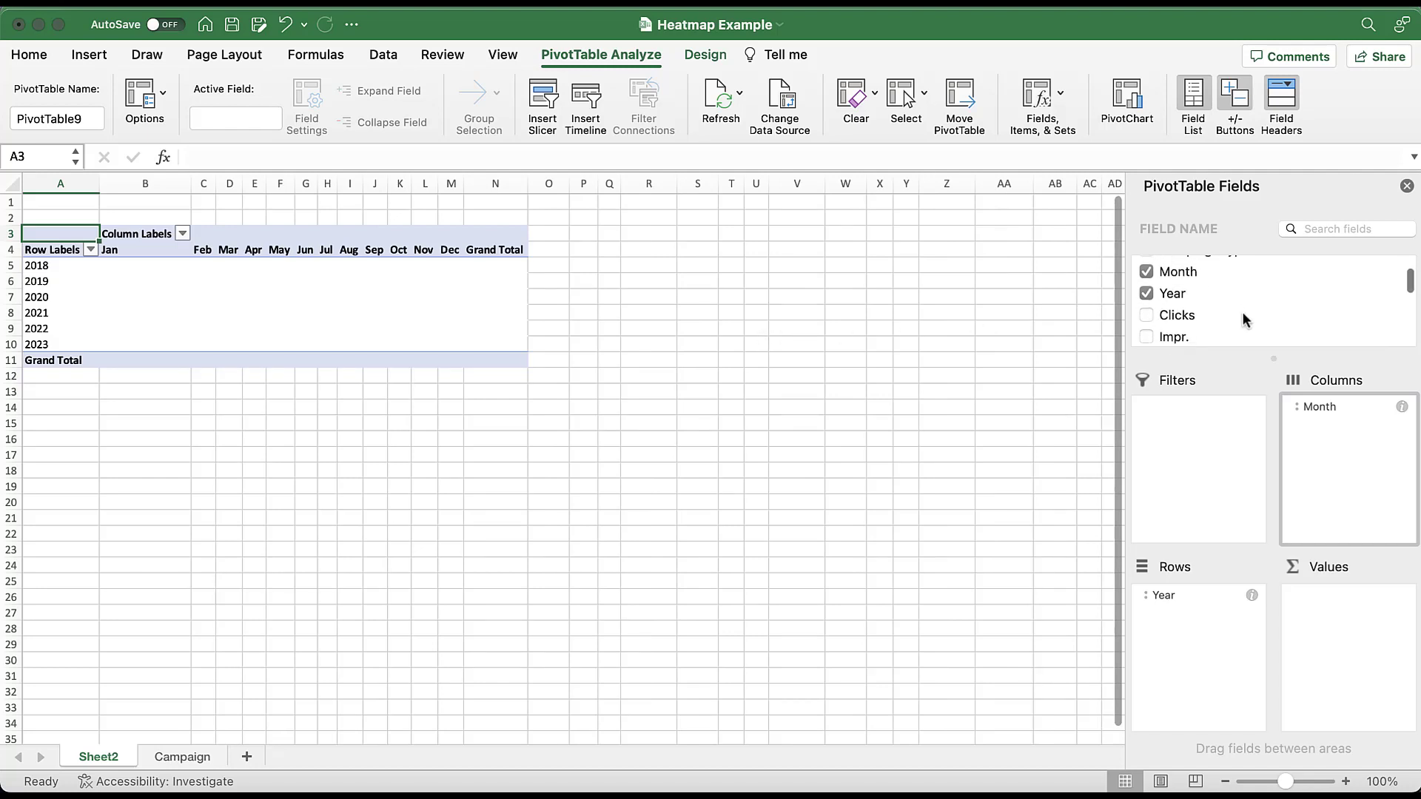
pyautogui.scroll(-2, 1242, 312)
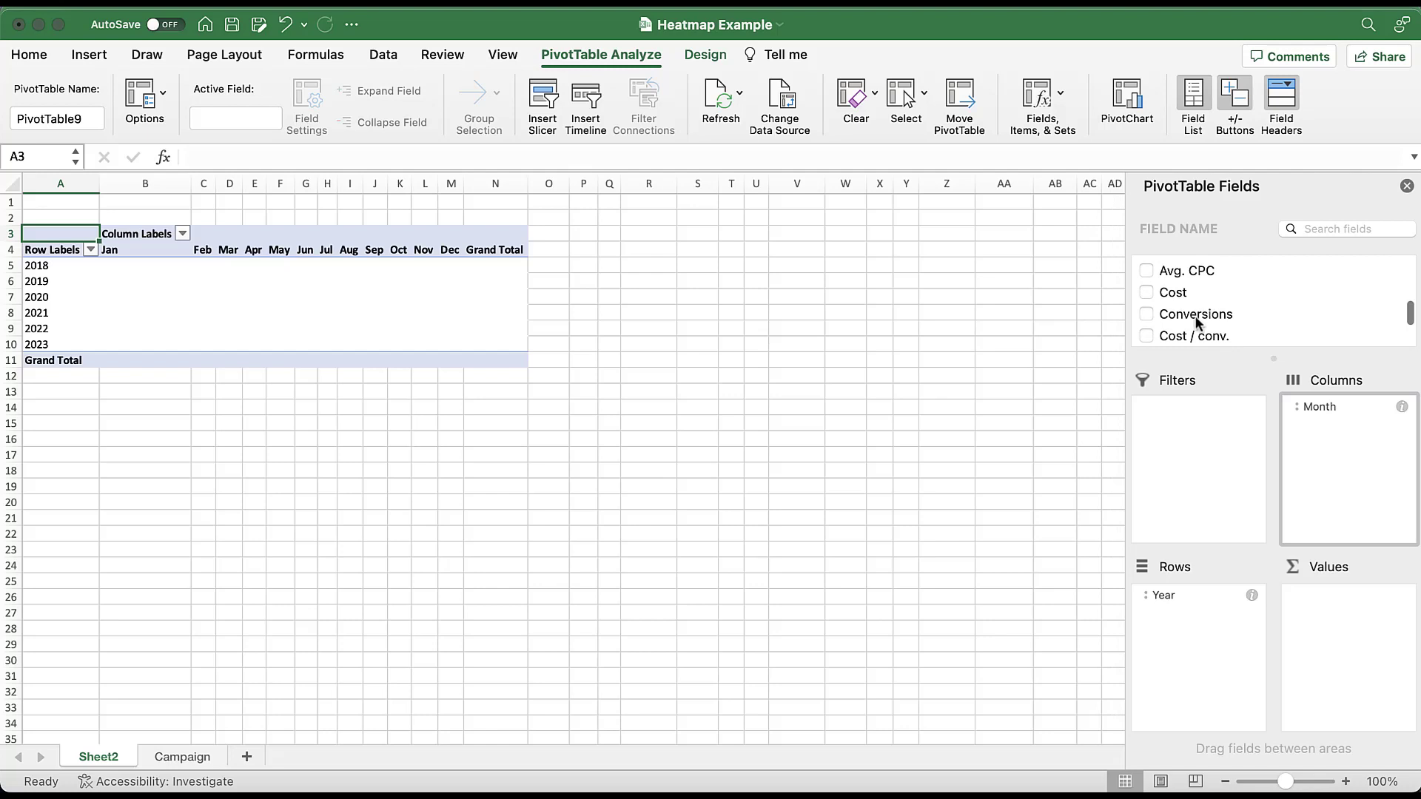
pyautogui.moveTo(1195, 315); pyautogui.dragTo(1369, 662)
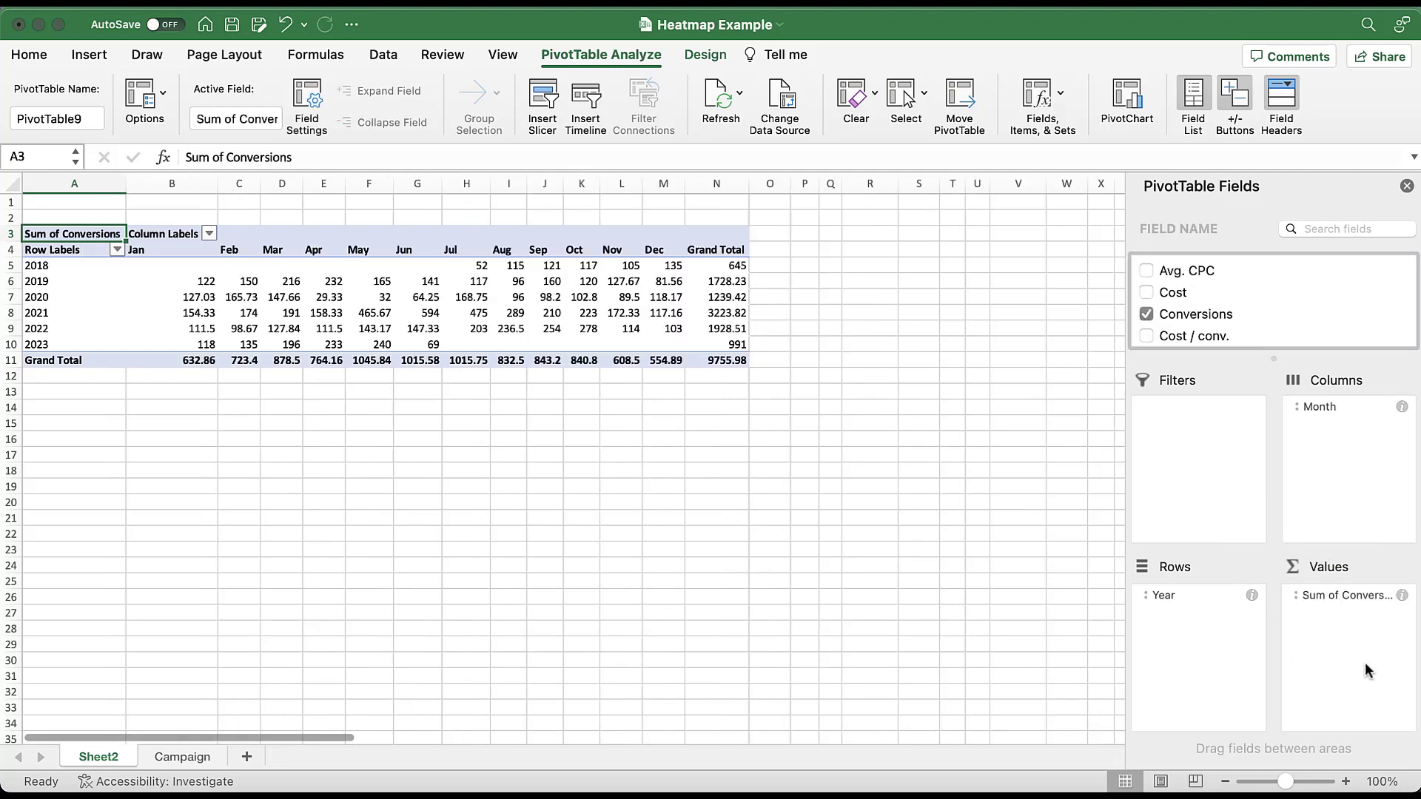
# - Apply the Green - White - Red color scale to the monthly conversion values in B5:M10, excluding grand totals
pyautogui.moveTo(211, 266); pyautogui.dragTo(649, 351)
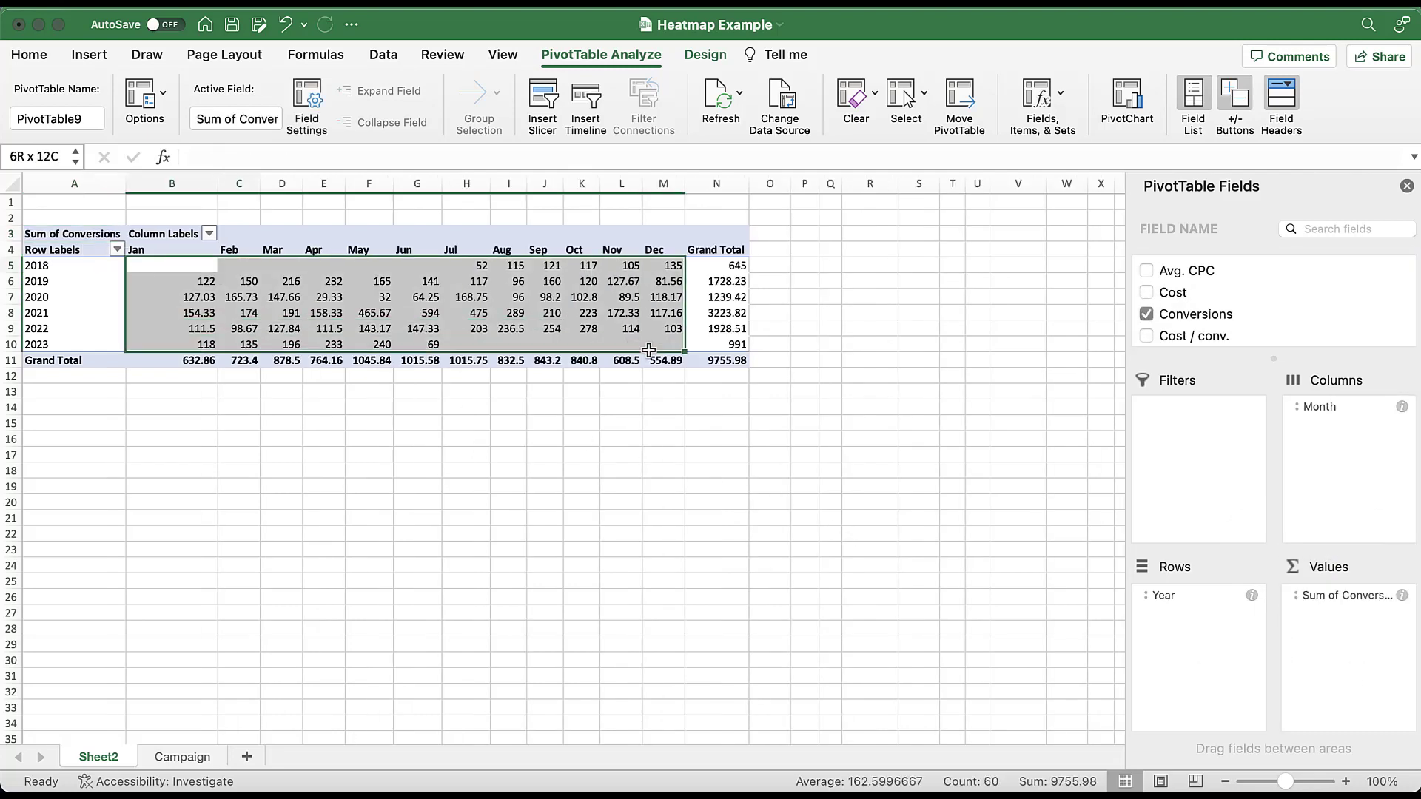
pyautogui.click(29, 54)
pyautogui.click(890, 110)
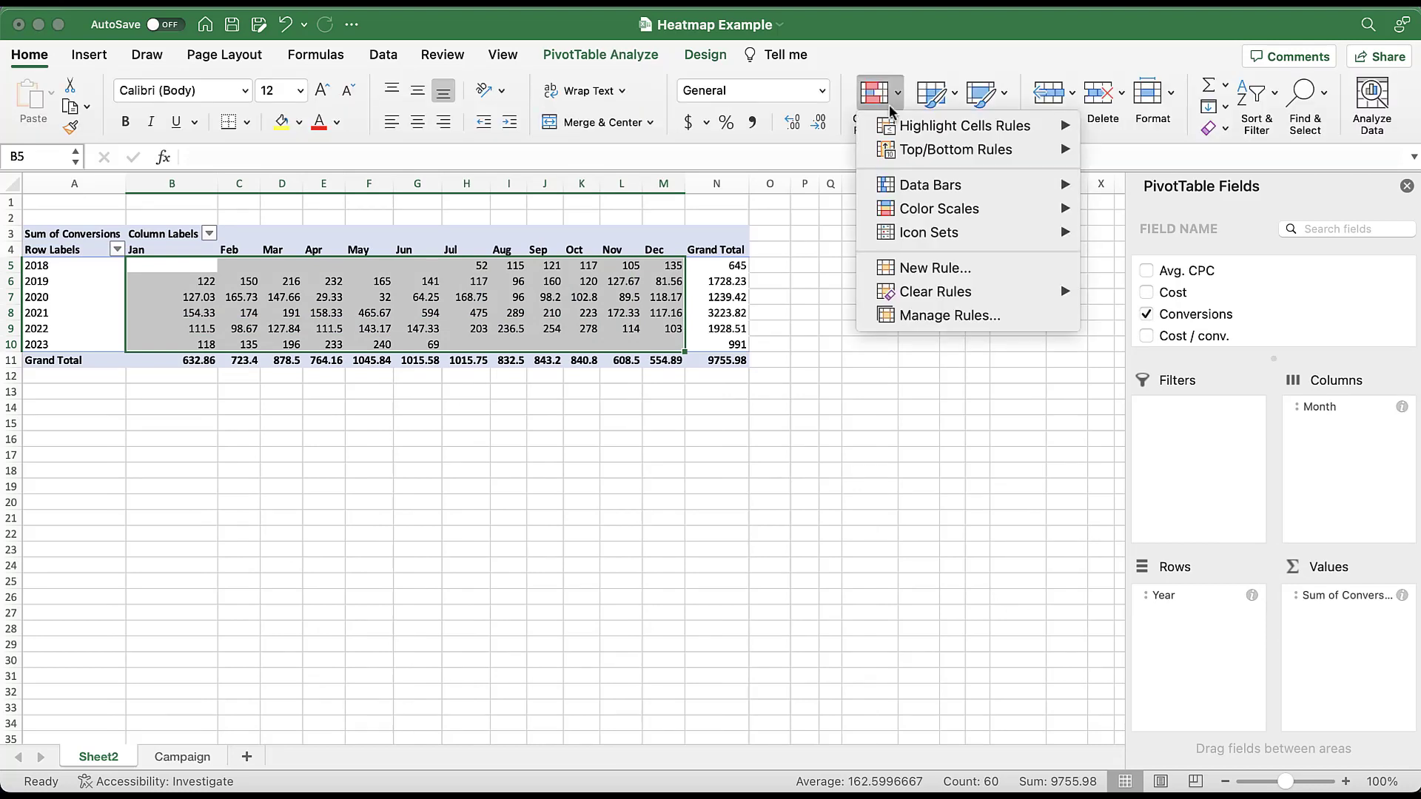
pyautogui.moveTo(1009, 213)
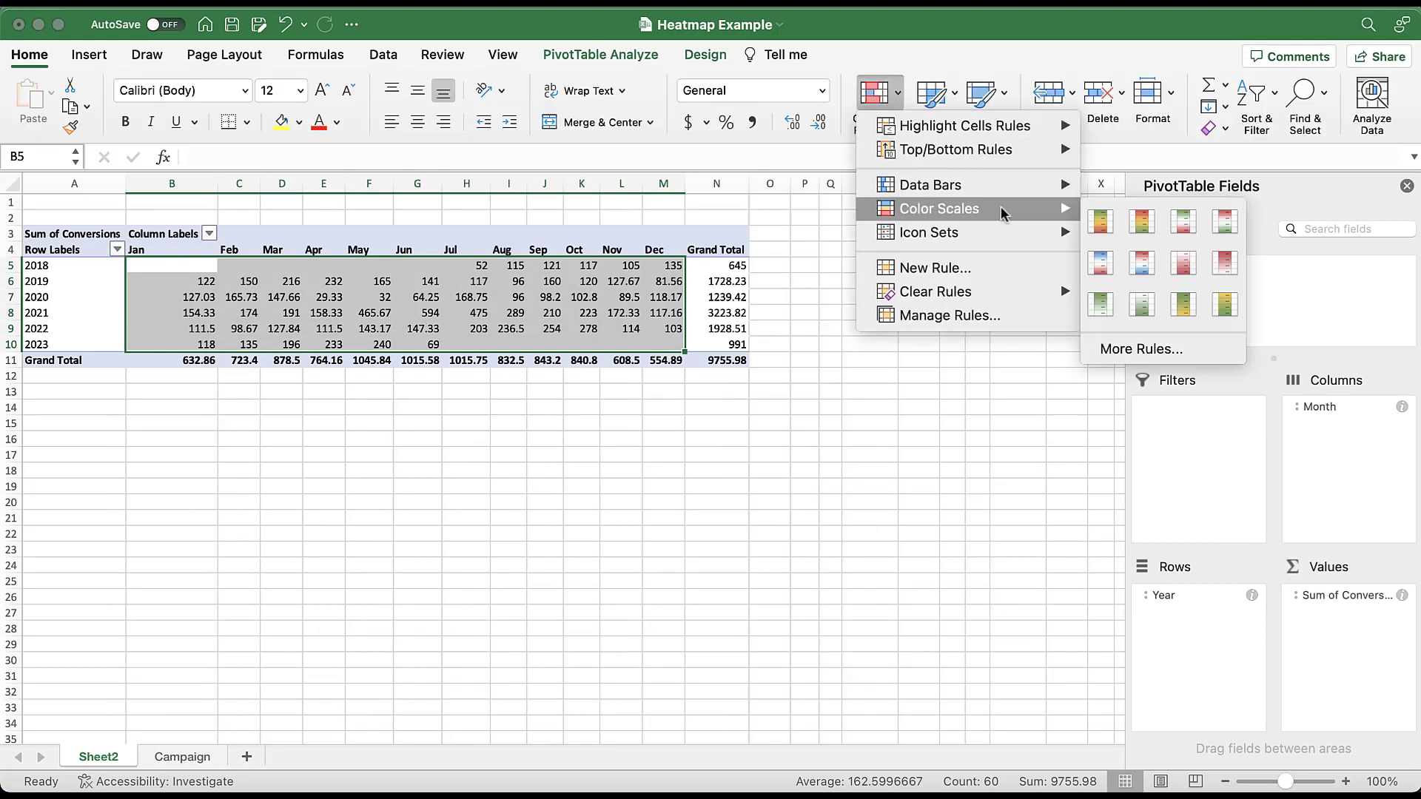
pyautogui.click(1184, 221)
pyautogui.click(864, 330)
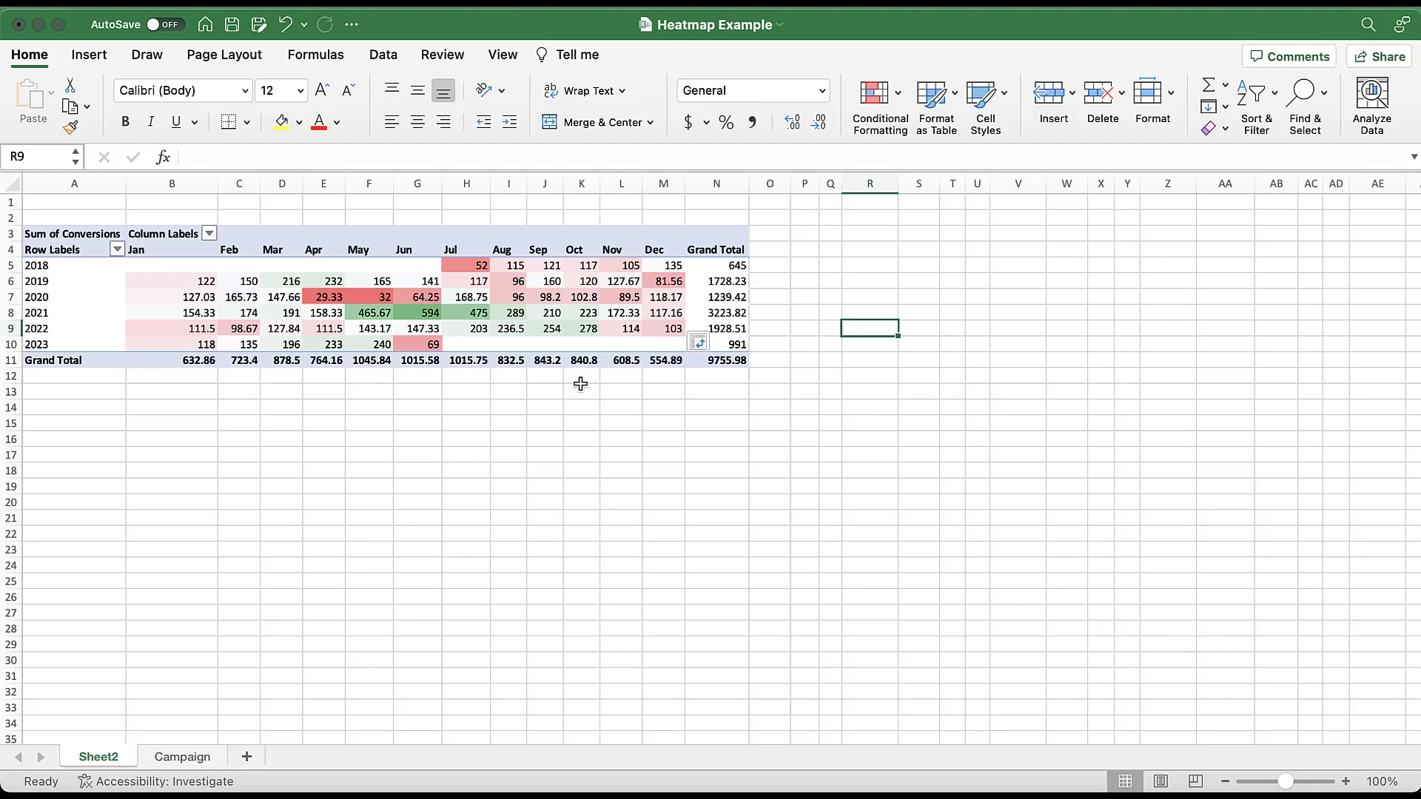
# - Replace Conversions with Cost in the PivotTable values
pyautogui.click(499, 327)
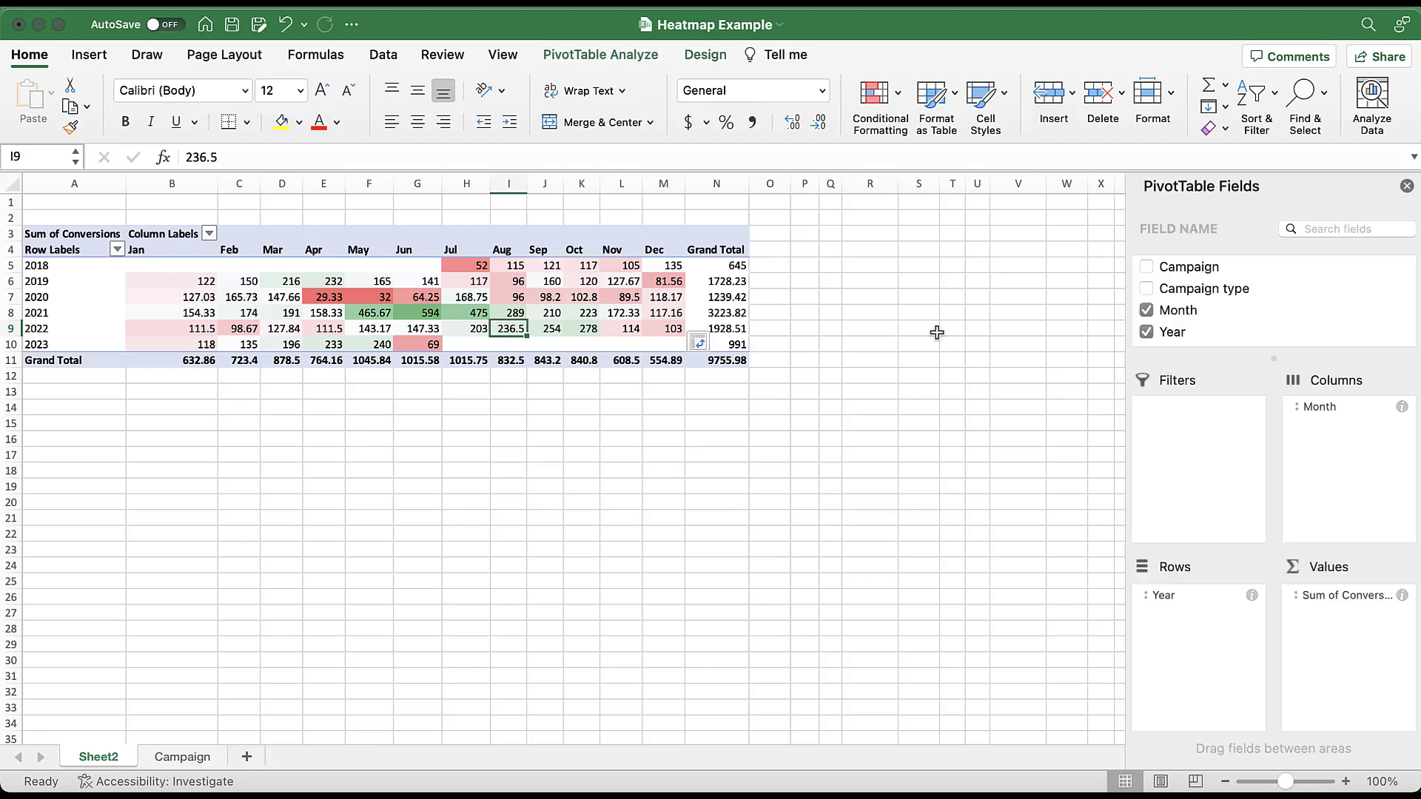
pyautogui.scroll(-1, 1260, 305)
pyautogui.scroll(-5, 1261, 305)
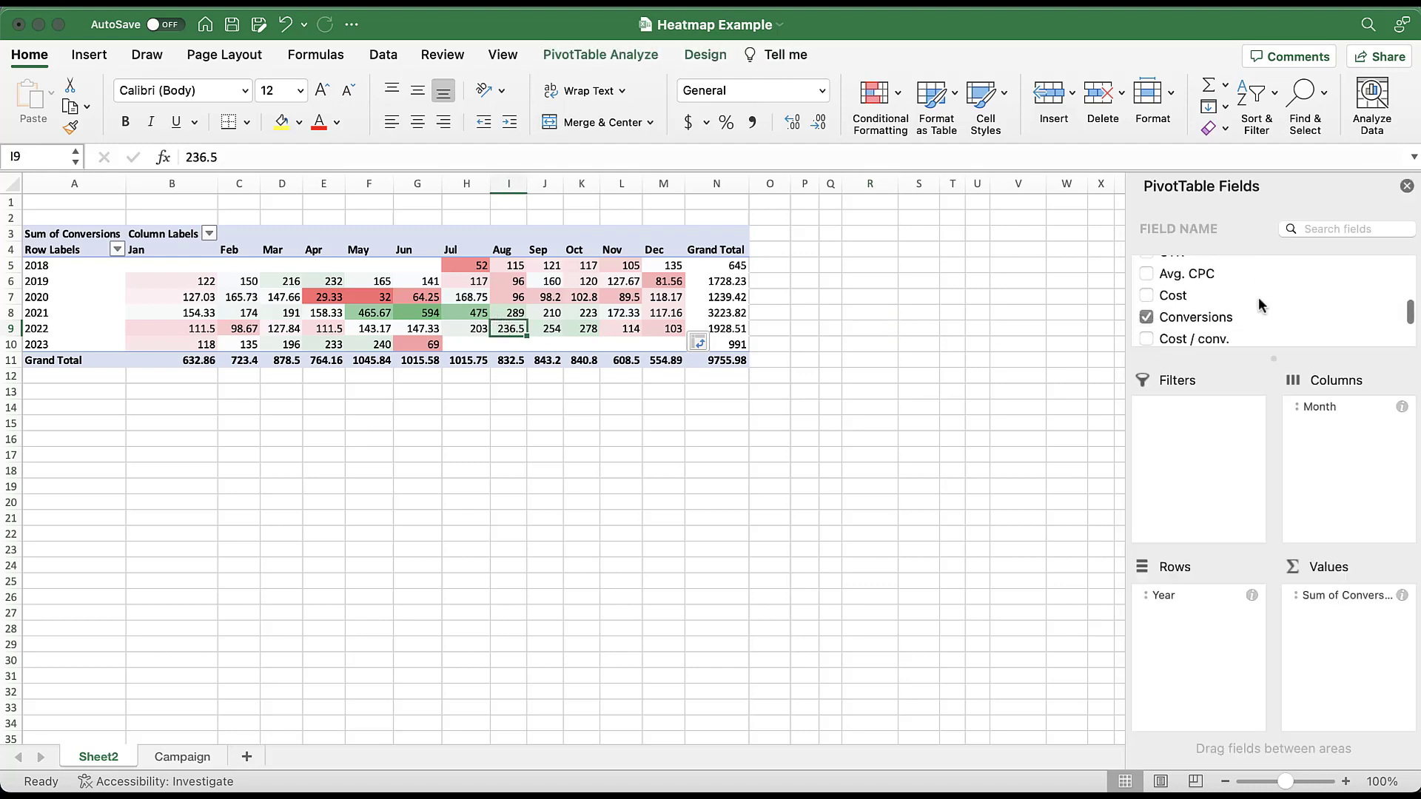
pyautogui.click(1145, 299)
pyautogui.click(1145, 277)
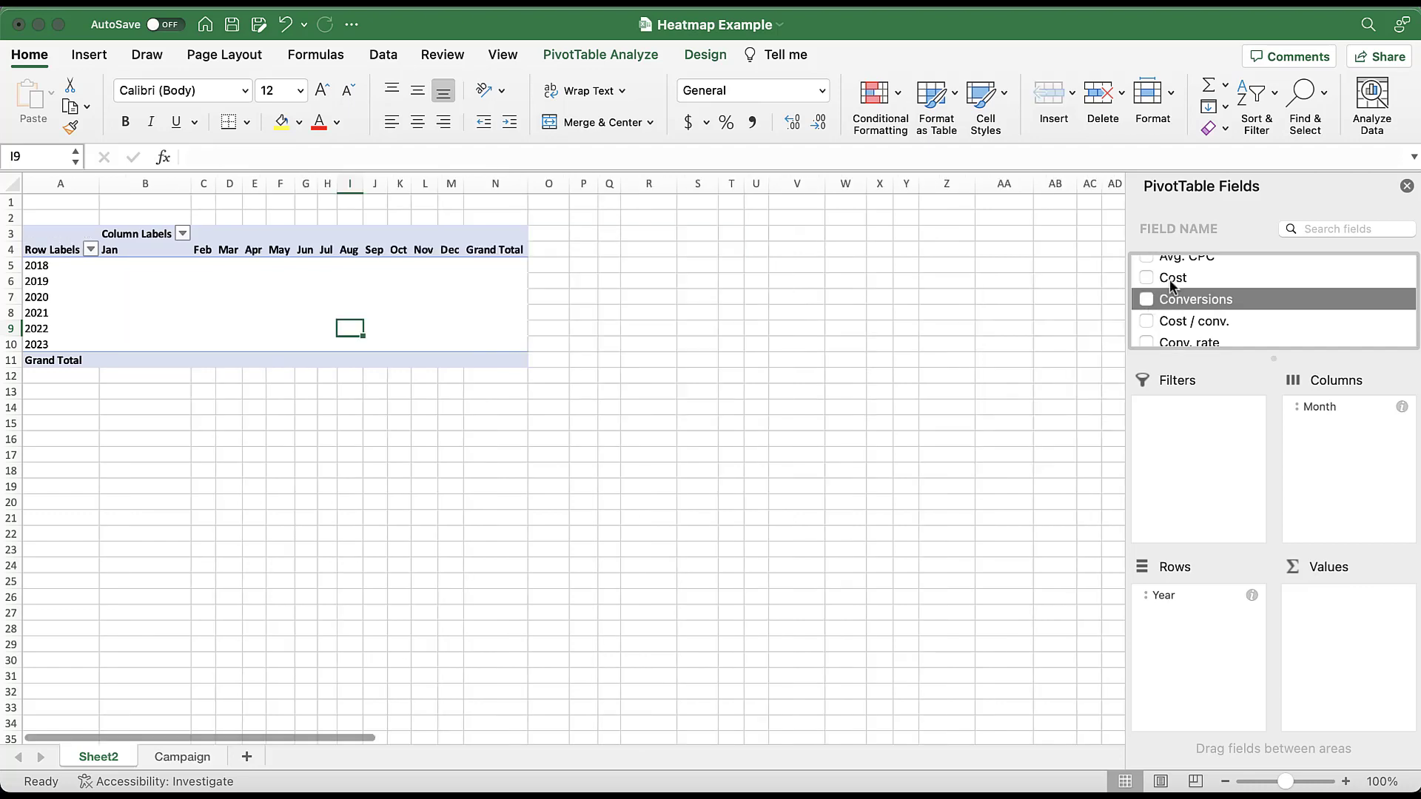
# - Apply the Green - White - Red color scale to the monthly cost values in B5:M10, excluding grand totals
pyautogui.moveTo(176, 266); pyautogui.dragTo(828, 344)
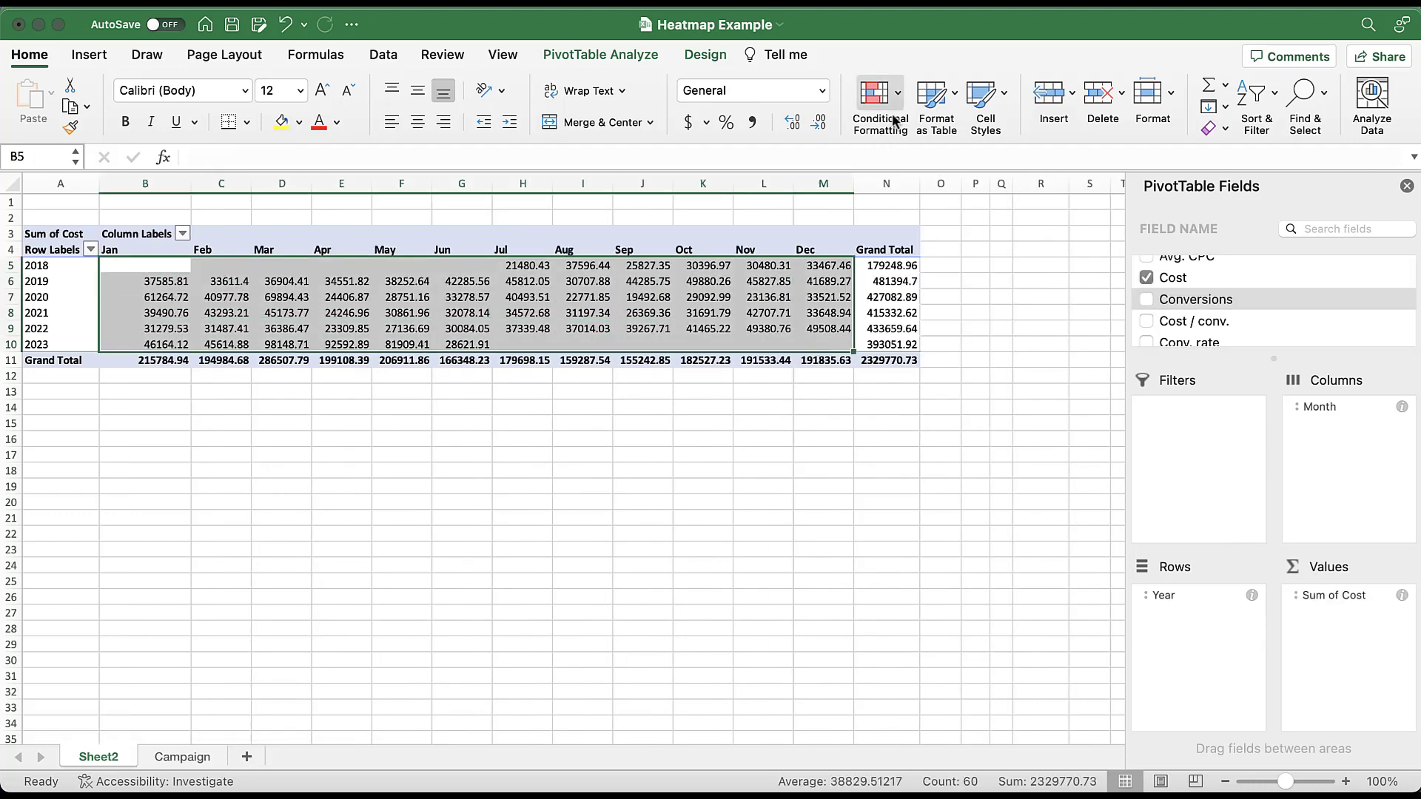
pyautogui.click(881, 96)
pyautogui.moveTo(939, 209)
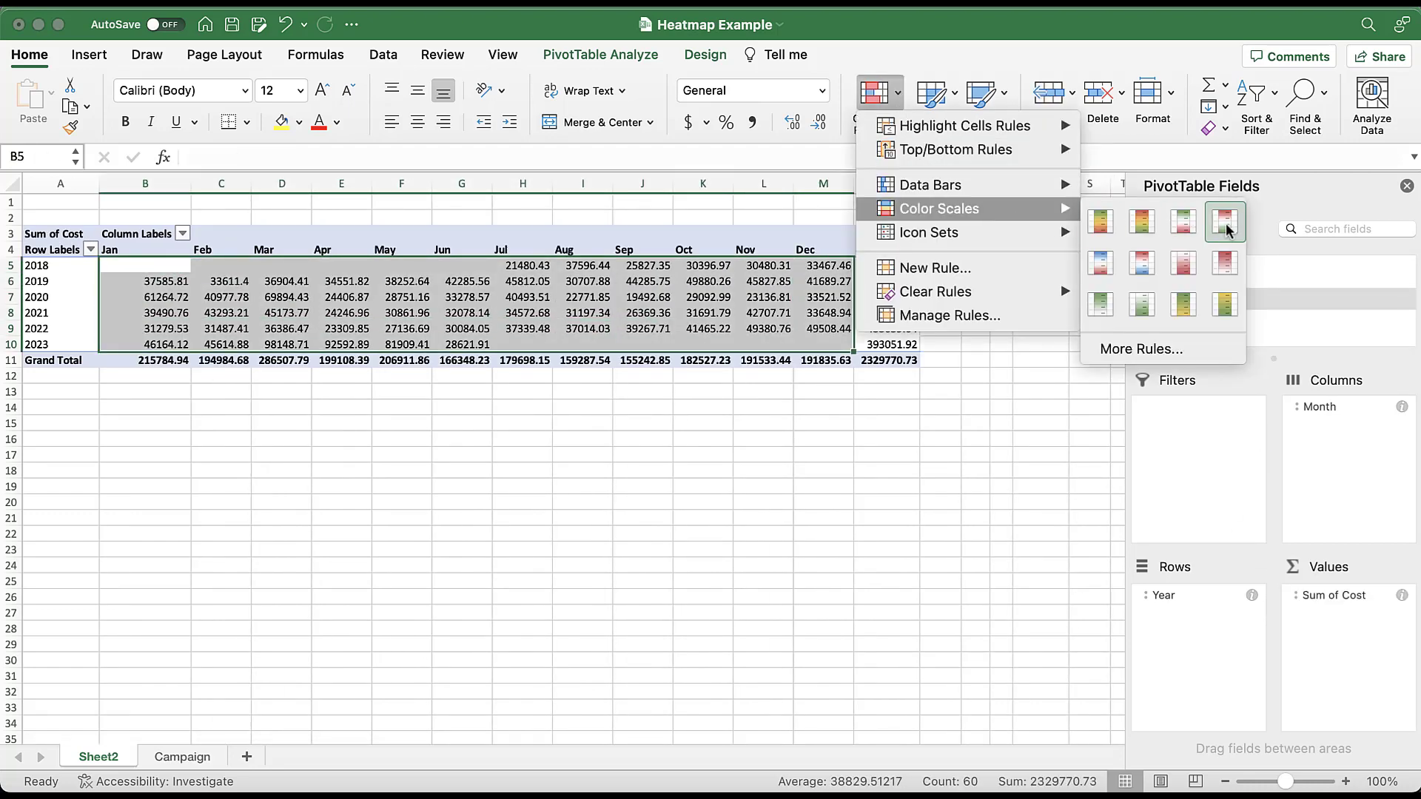
pyautogui.click(1184, 223)
pyautogui.click(1014, 388)
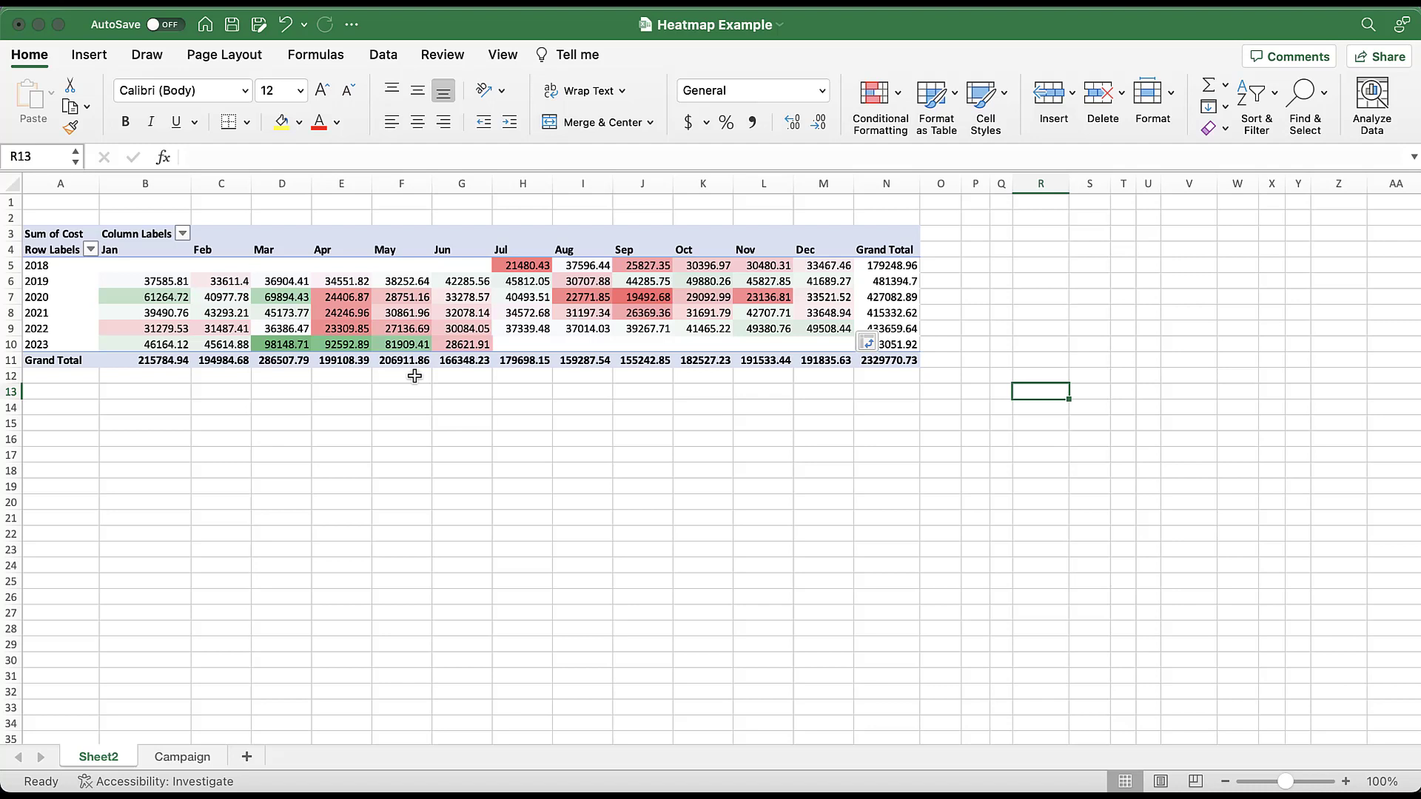
# - Add Campaign as a report filter on the cost PivotTable and limit it to the Brand campaign
pyautogui.click(226, 302)
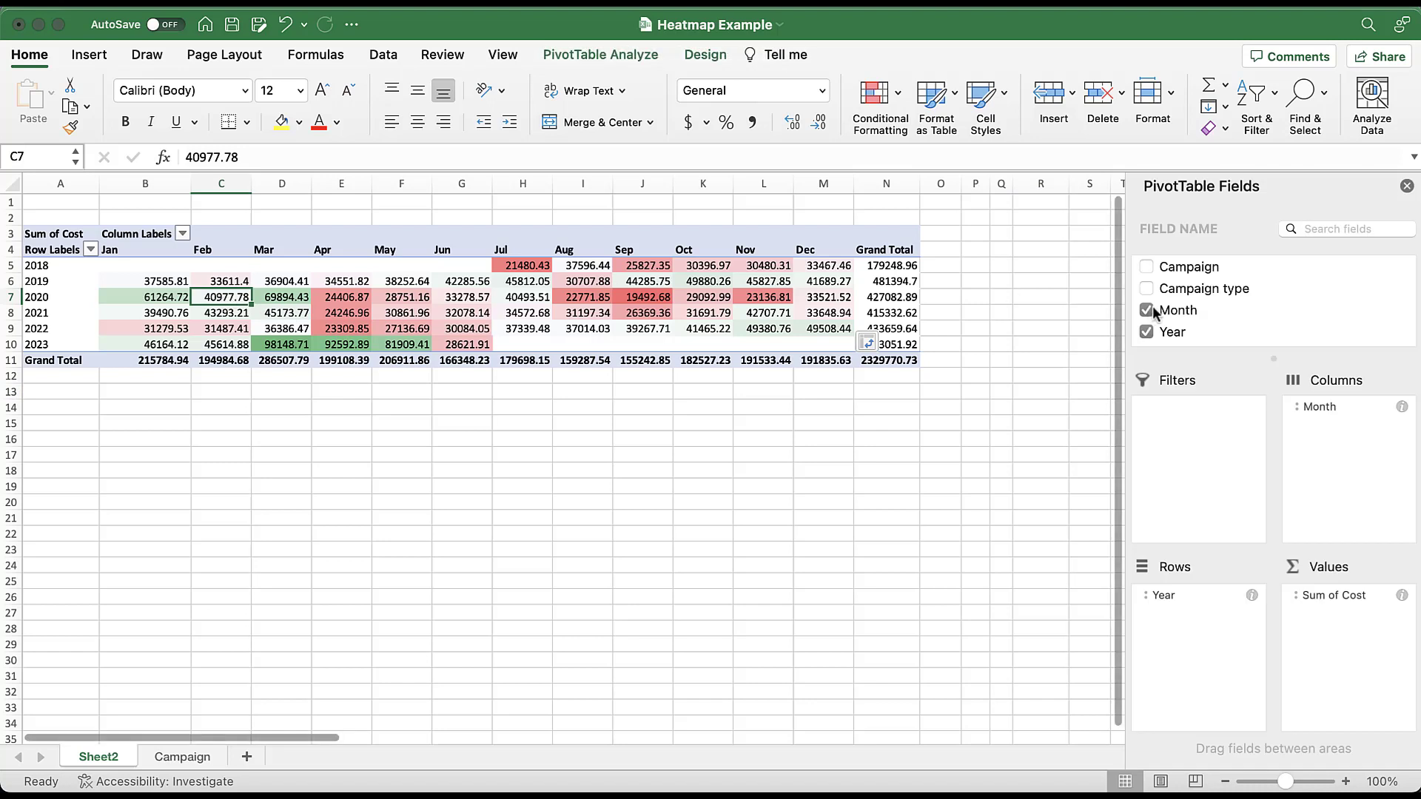
pyautogui.moveTo(1201, 274); pyautogui.dragTo(1200, 439)
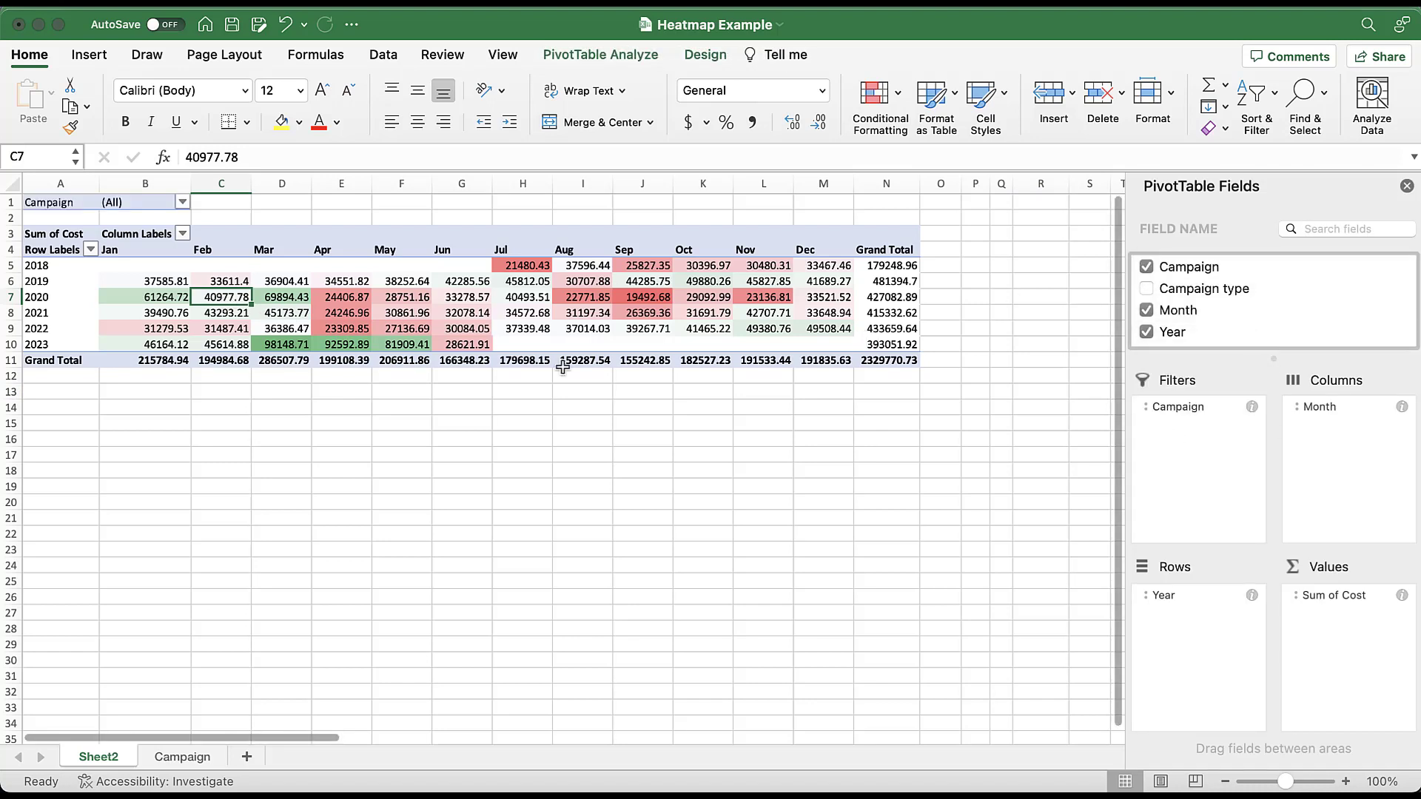
pyautogui.click(182, 202)
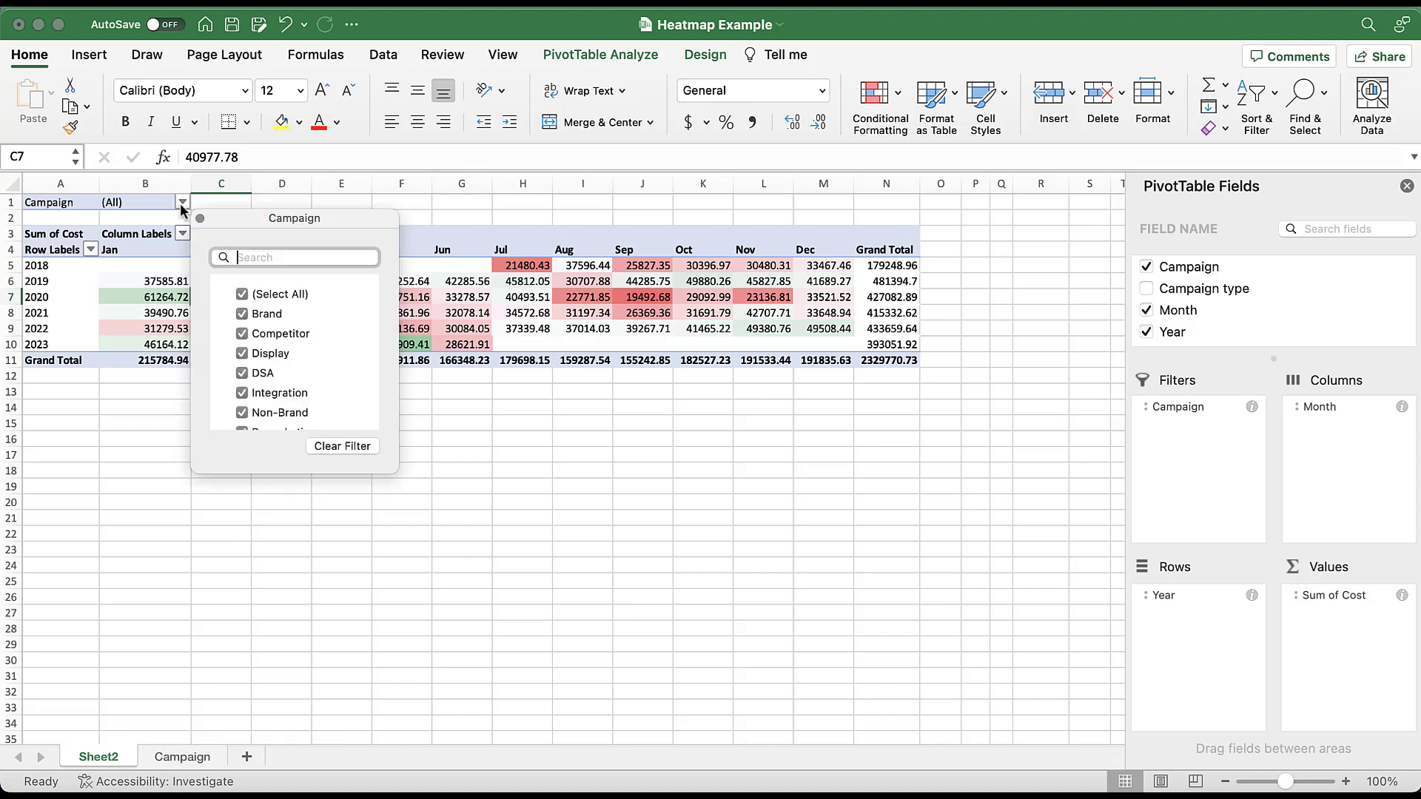
pyautogui.click(242, 294)
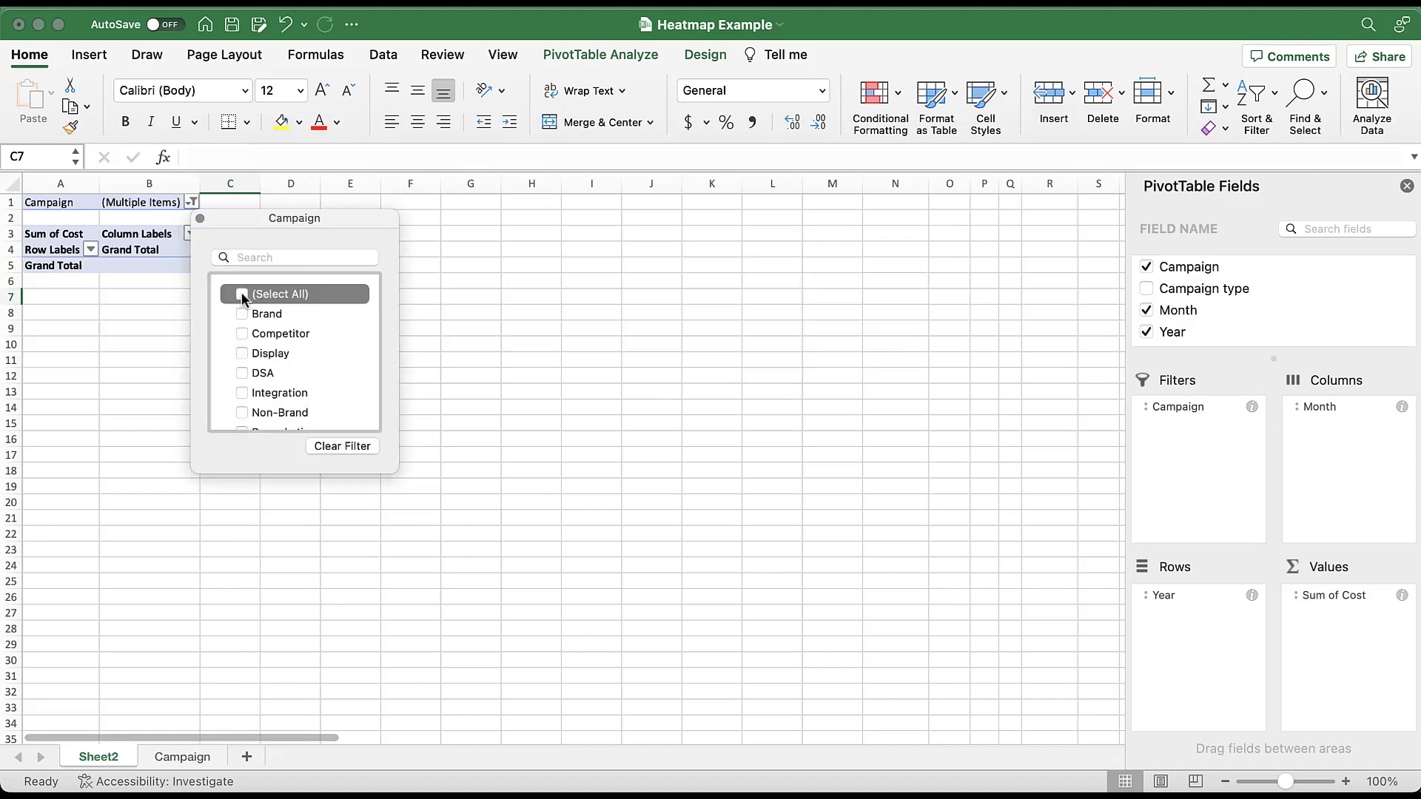
pyautogui.click(251, 314)
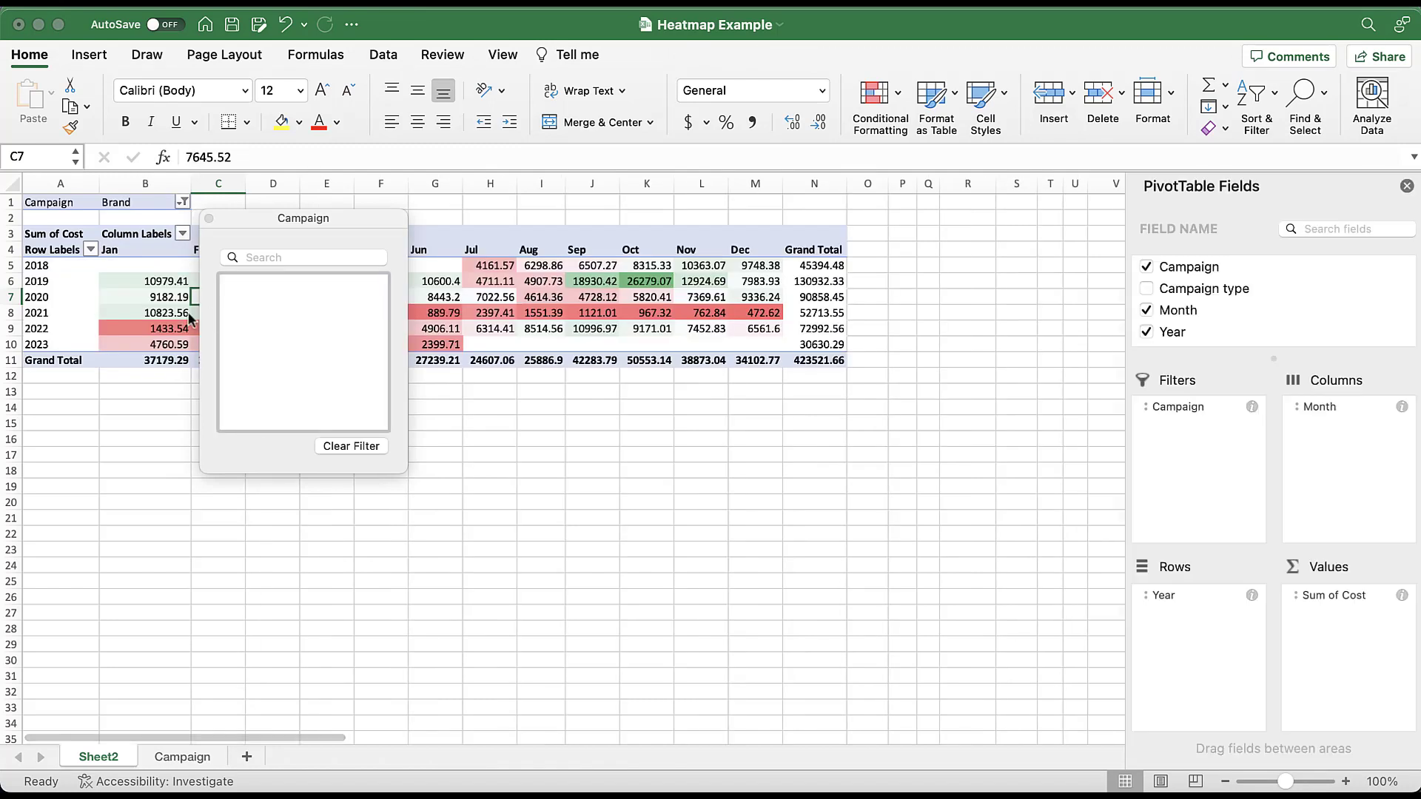
pyautogui.click(166, 427)
pyautogui.click(166, 426)
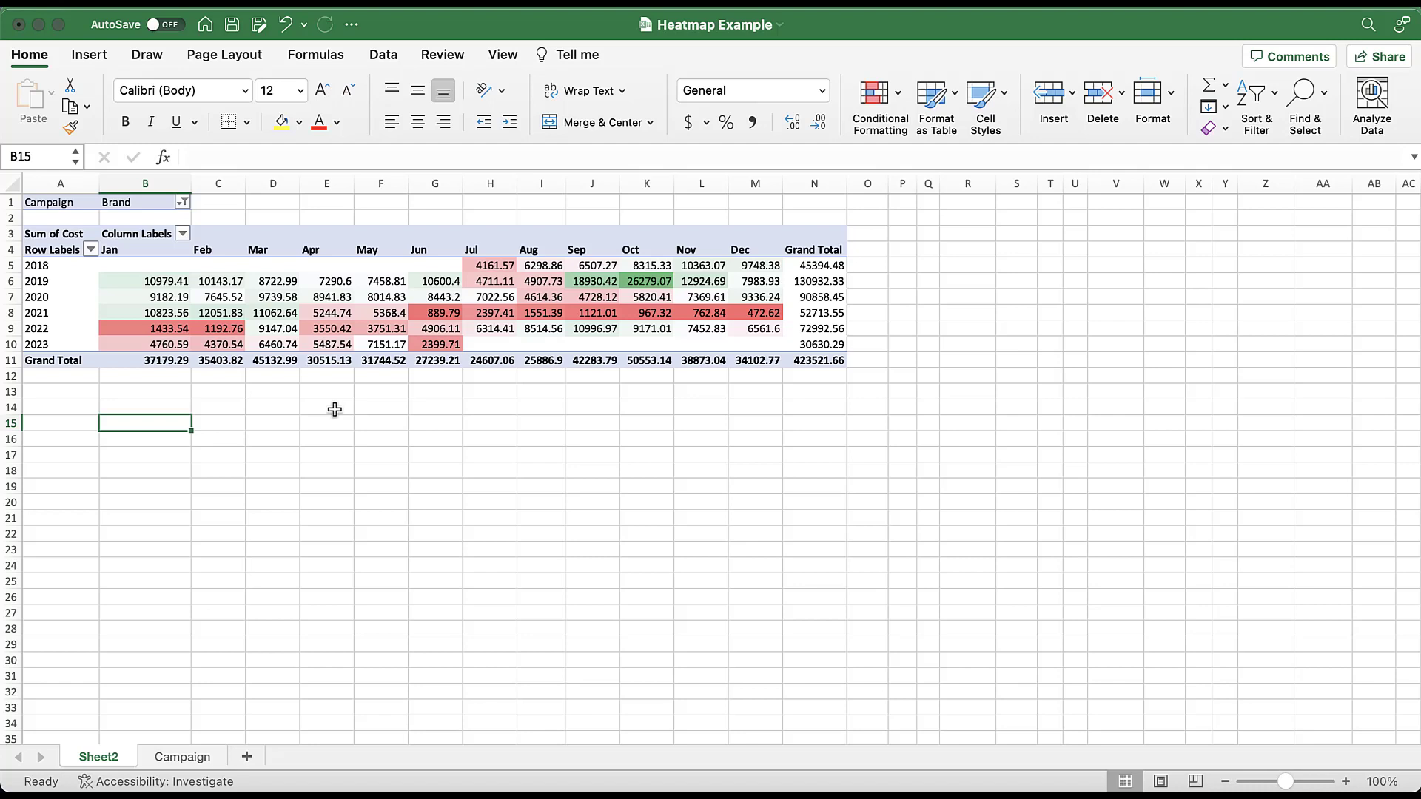
# - Include Non-Brand alongside Brand in the cost PivotTable's Campaign filter
pyautogui.click(182, 202)
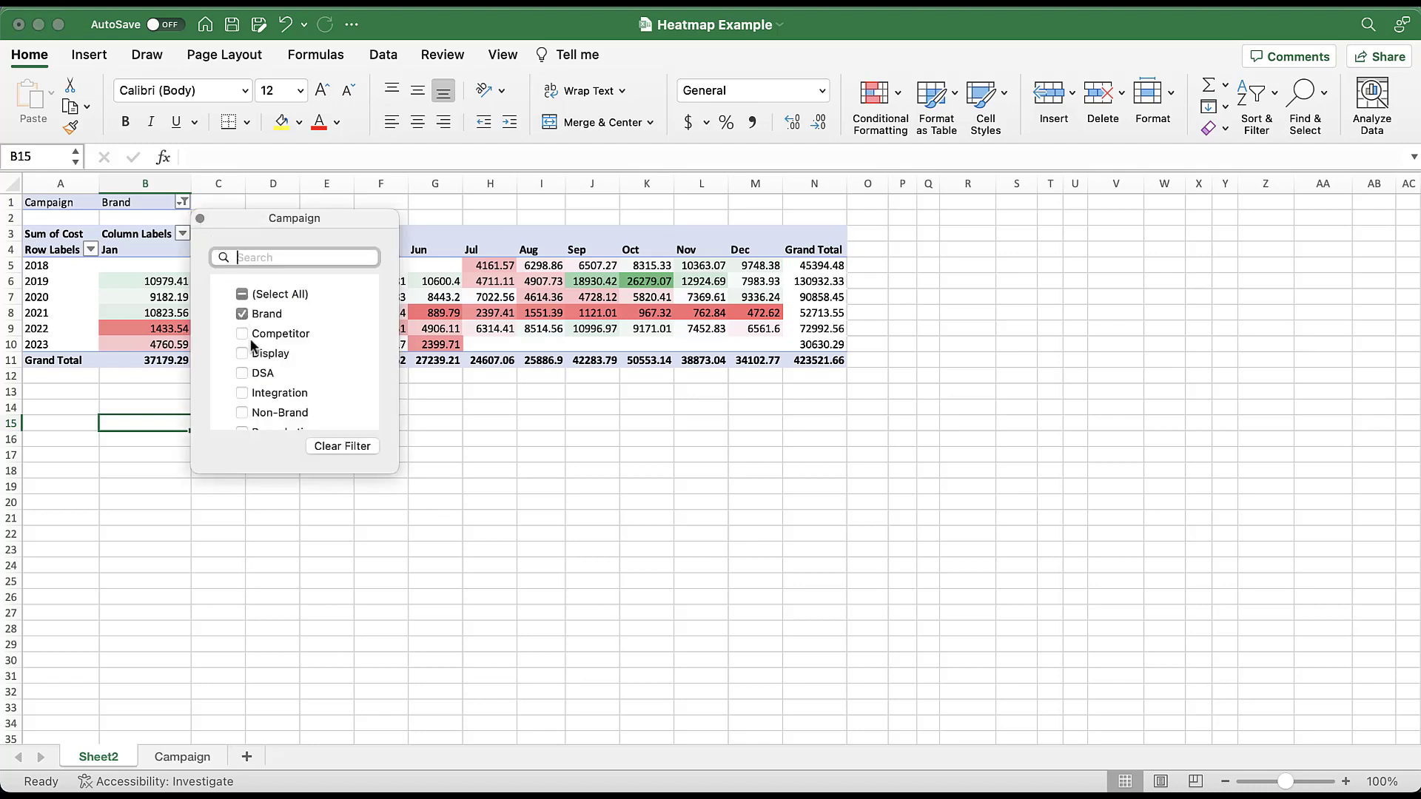
pyautogui.scroll(-1, 260, 380)
pyautogui.click(247, 389)
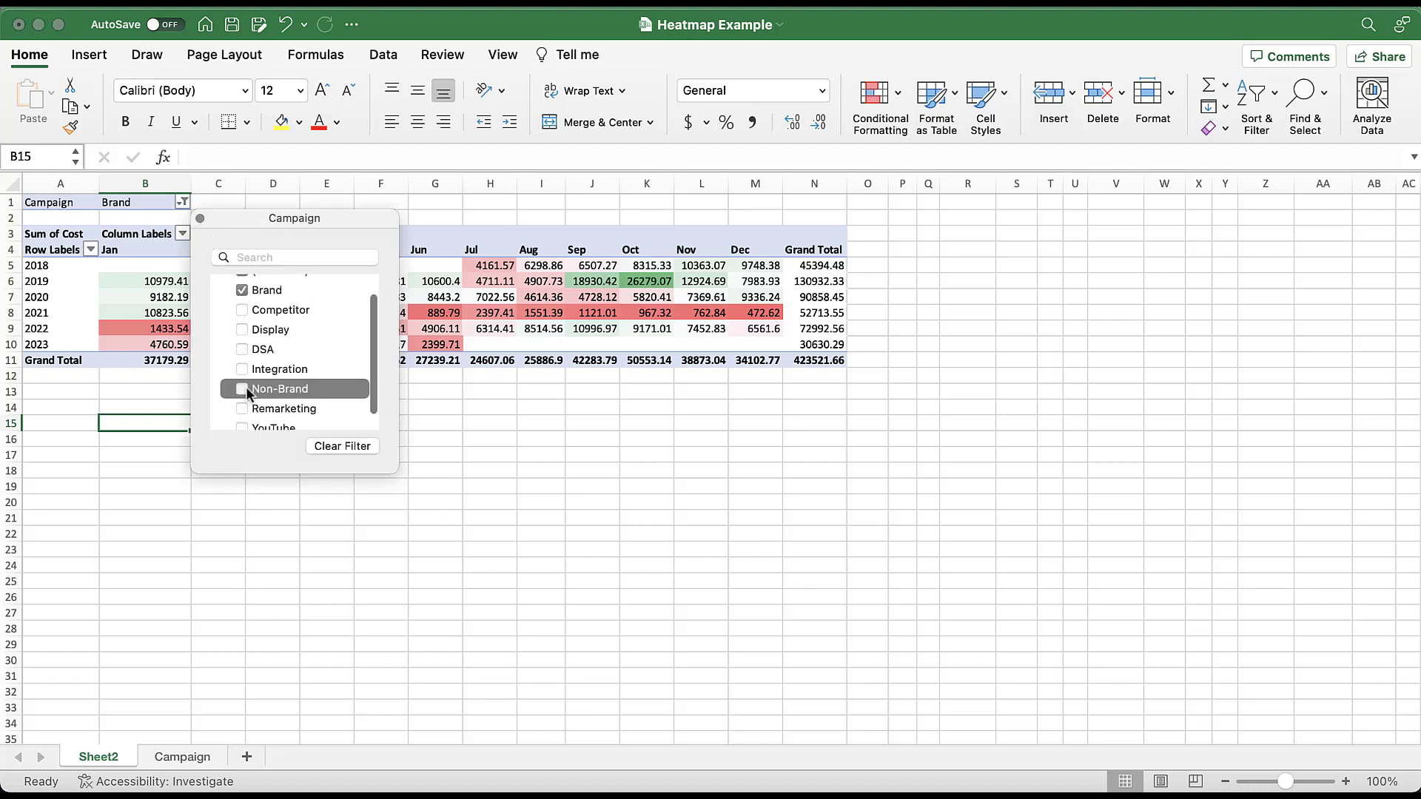
pyautogui.click(150, 392)
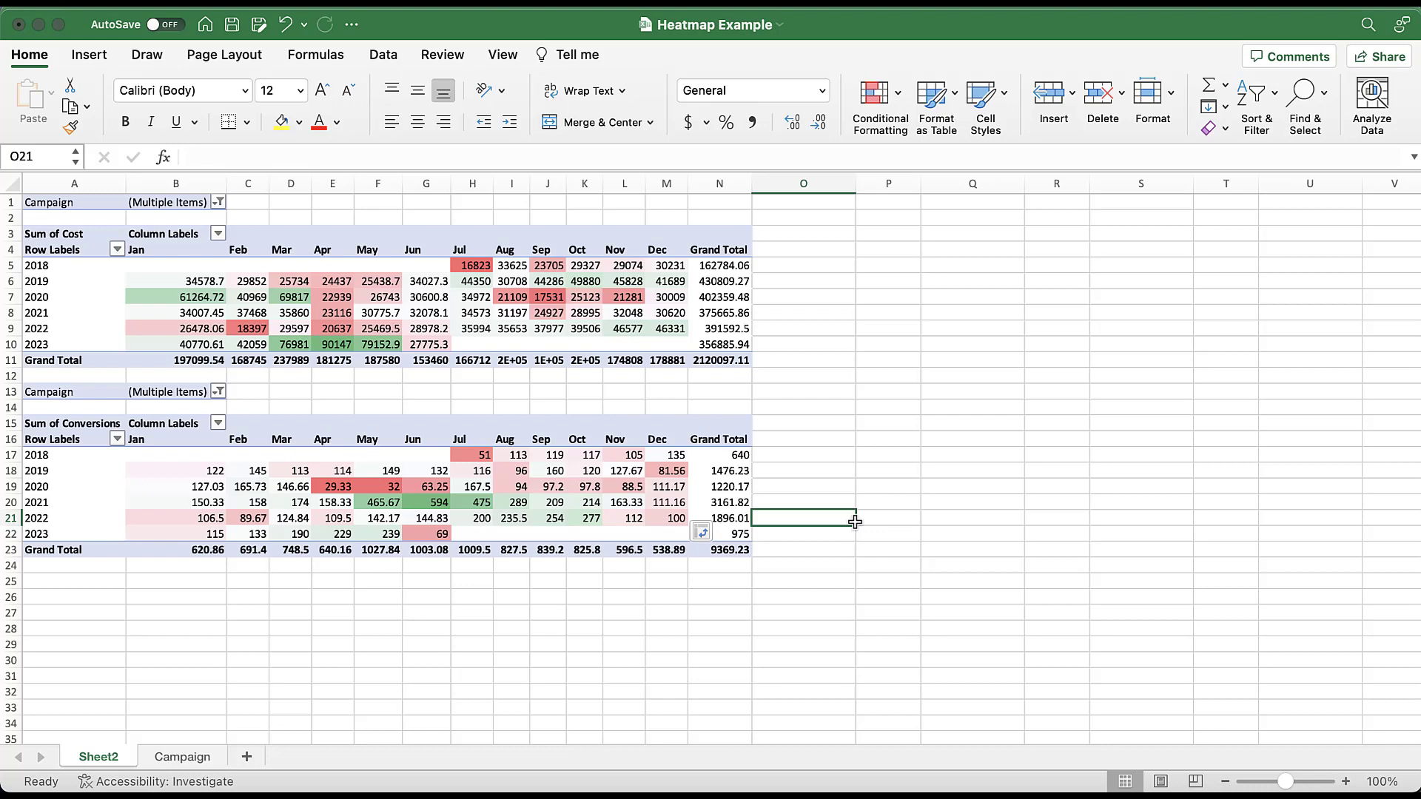
# - Copy the Conversions grid A16:M22 to A25 and clear the copied values in B26:M31, keeping the year and month labels
pyautogui.moveTo(86, 437); pyautogui.dragTo(681, 532)
pyautogui.press('super+c')
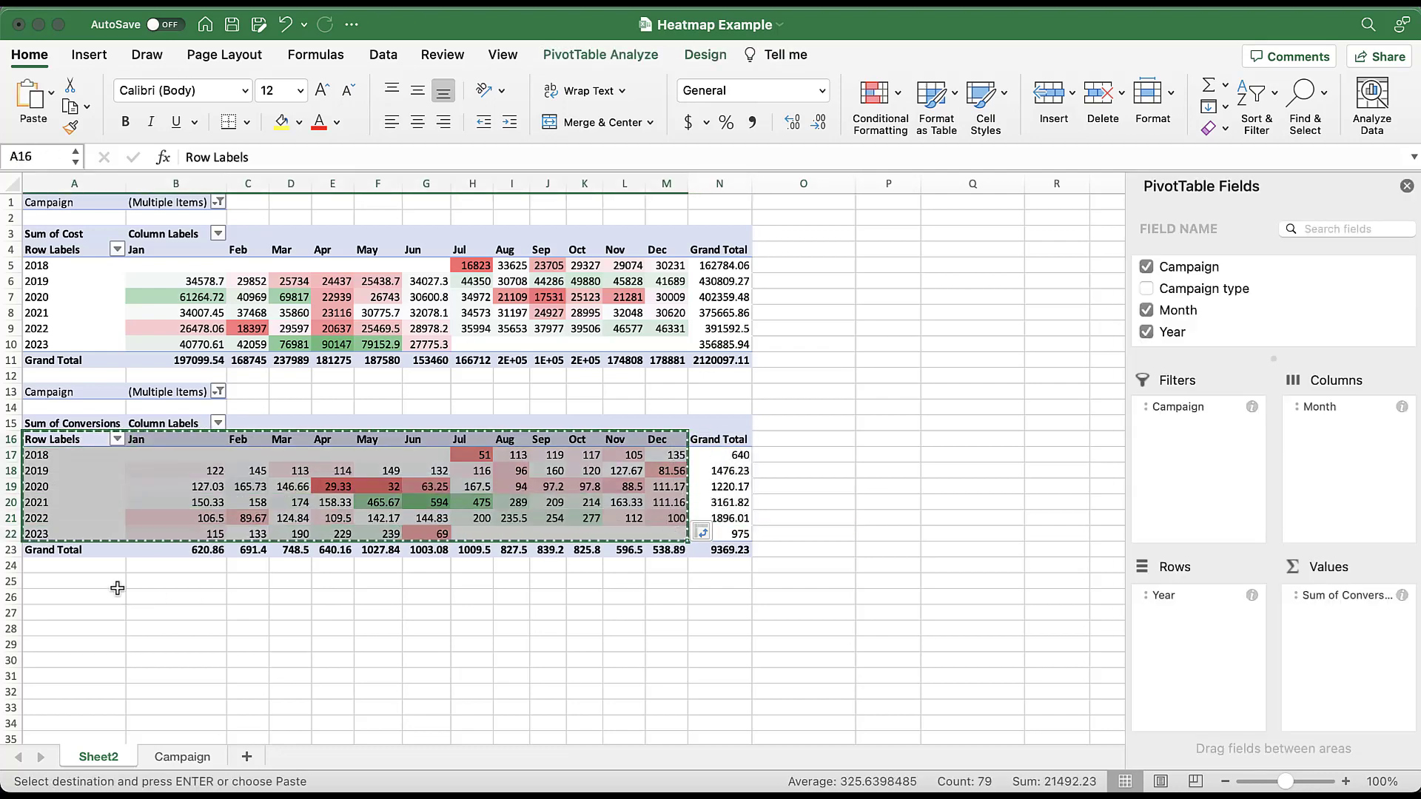
pyautogui.click(117, 588)
pyautogui.press('super+v')
pyautogui.moveTo(178, 598); pyautogui.dragTo(684, 680)
pyautogui.press('Delete')
# - Enter =IFERROR(B5/B17,) in B26 to divide cost by conversions with error handling
pyautogui.click(207, 594)
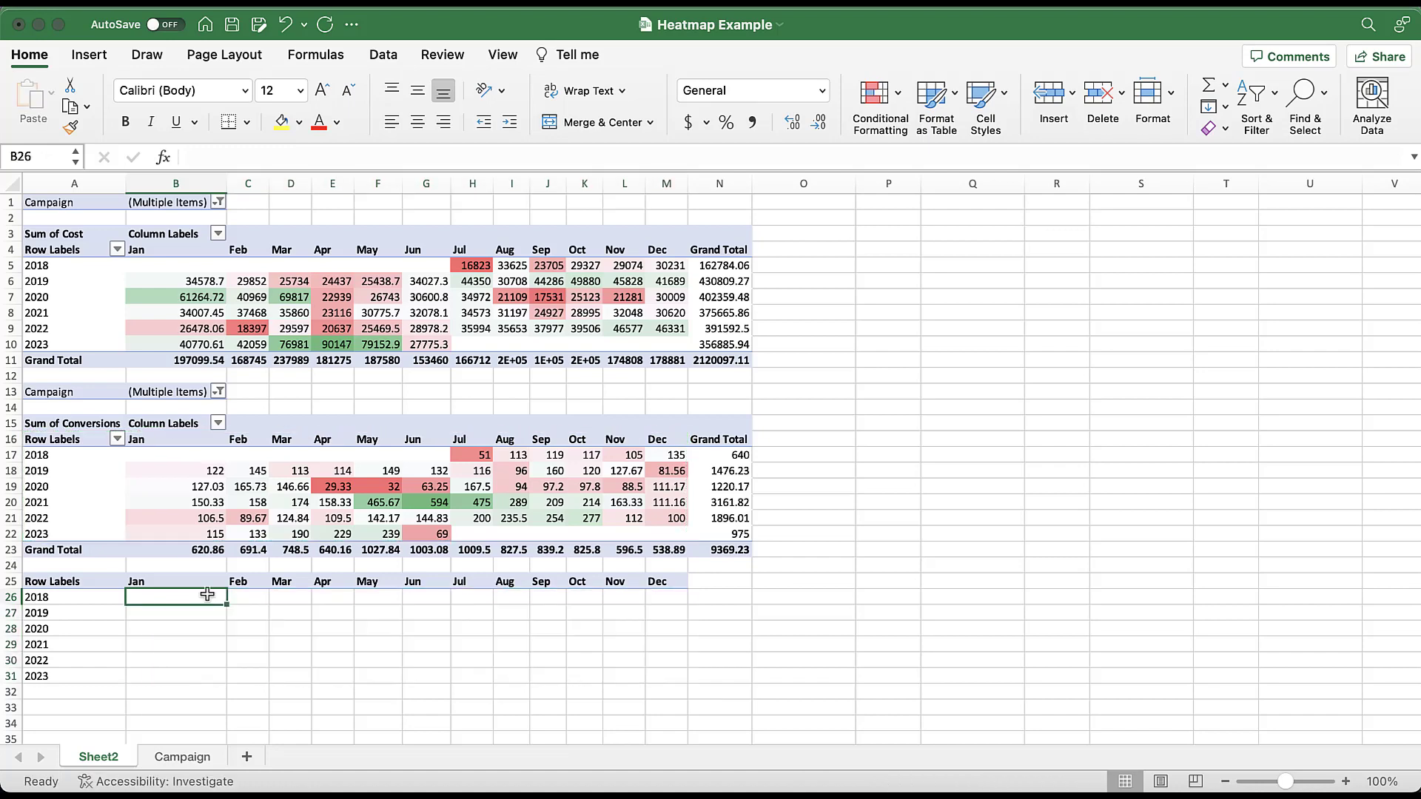
pyautogui.write('=b5/')
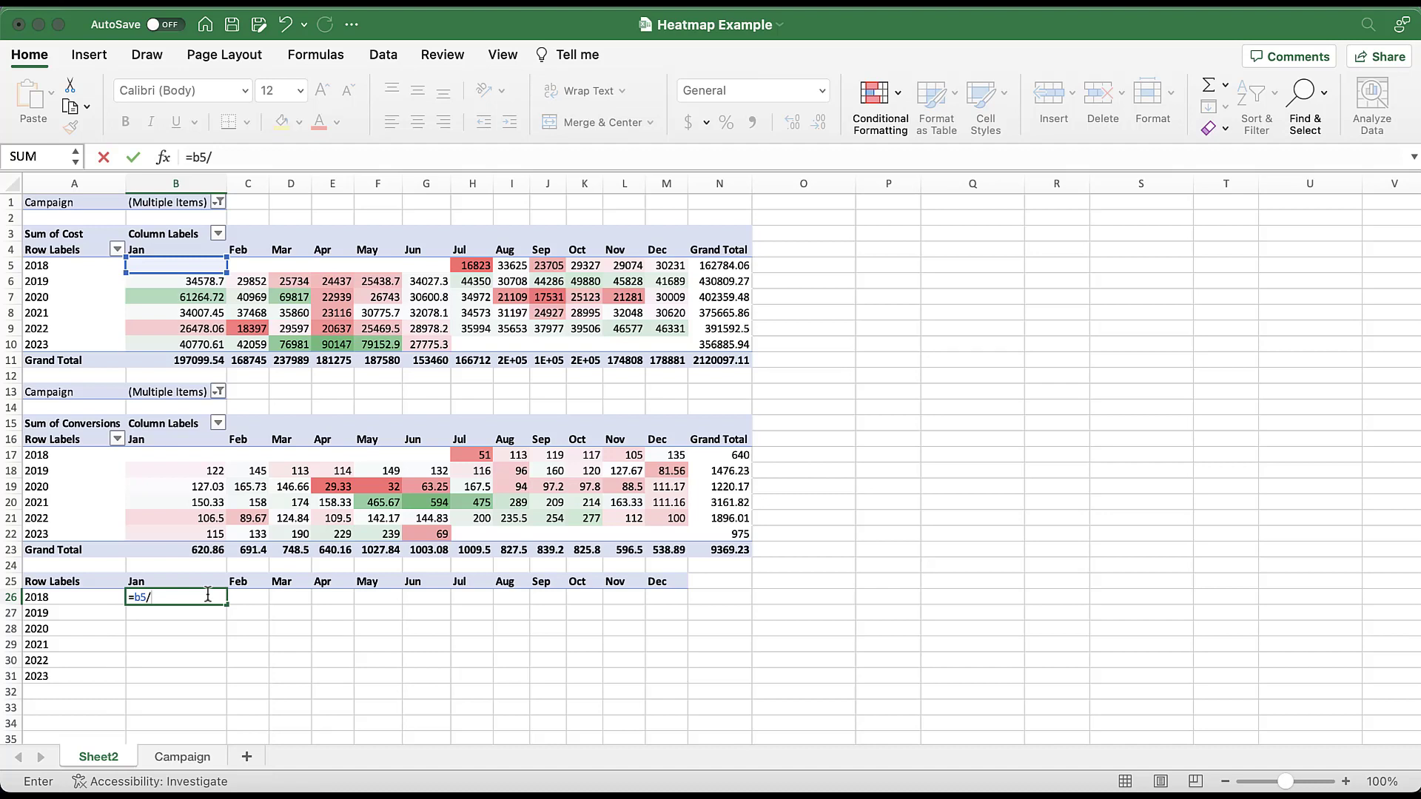
pyautogui.write('b17')
pyautogui.click(133, 599)
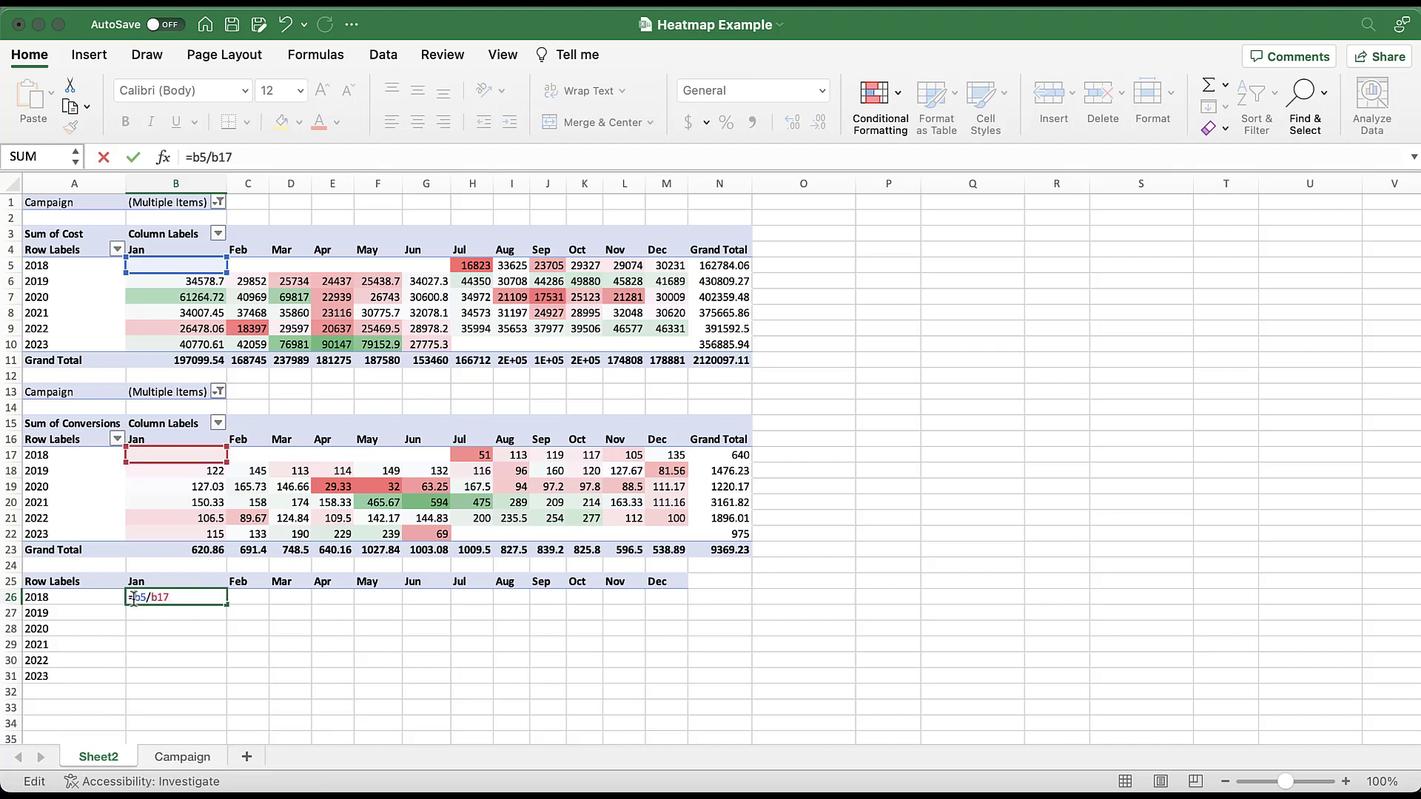
pyautogui.write('iferror(')
pyautogui.click(218, 598)
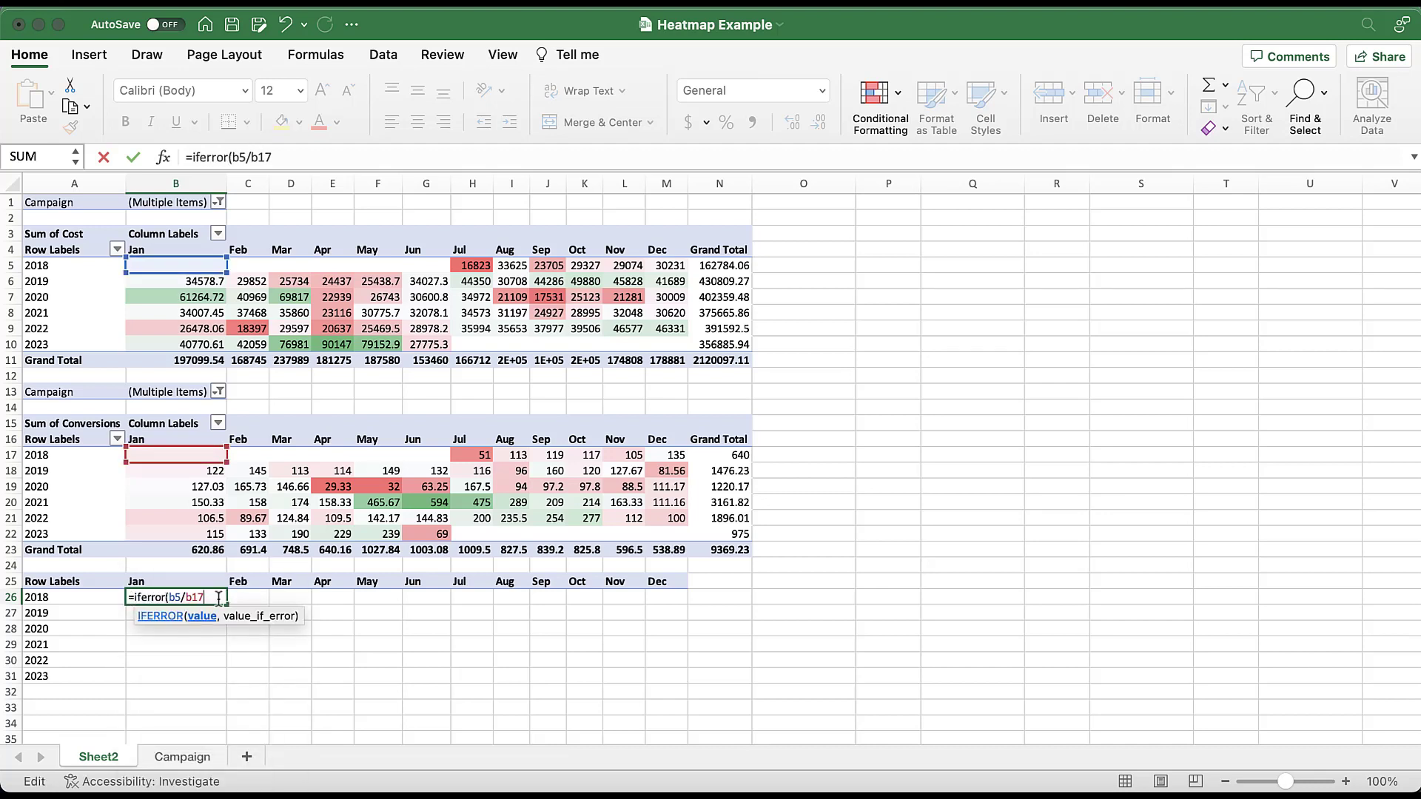
pyautogui.write(',)')
pyautogui.press('Return')
# - Fill the cost-per-conversion formula from B26 across all months and years through M31
pyautogui.click(214, 599)
pyautogui.moveTo(227, 605); pyautogui.dragTo(688, 693)
pyautogui.moveTo(688, 605); pyautogui.dragTo(691, 691)
pyautogui.click(760, 596)
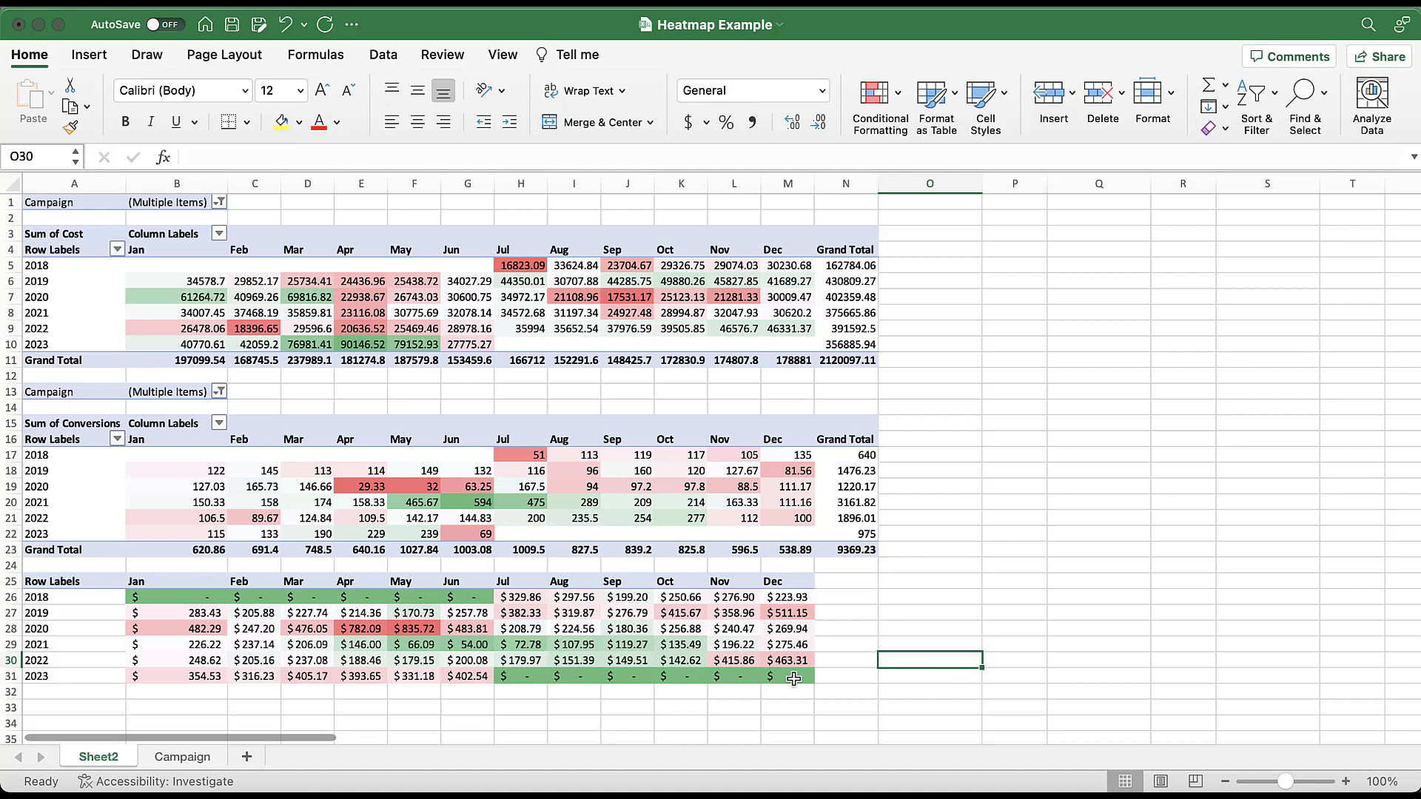
# - Clear the cost-per-conversion cells for months without data, January to June 2018 and July to December 2023
pyautogui.moveTo(794, 678); pyautogui.dragTo(532, 678)
pyautogui.press('Delete')
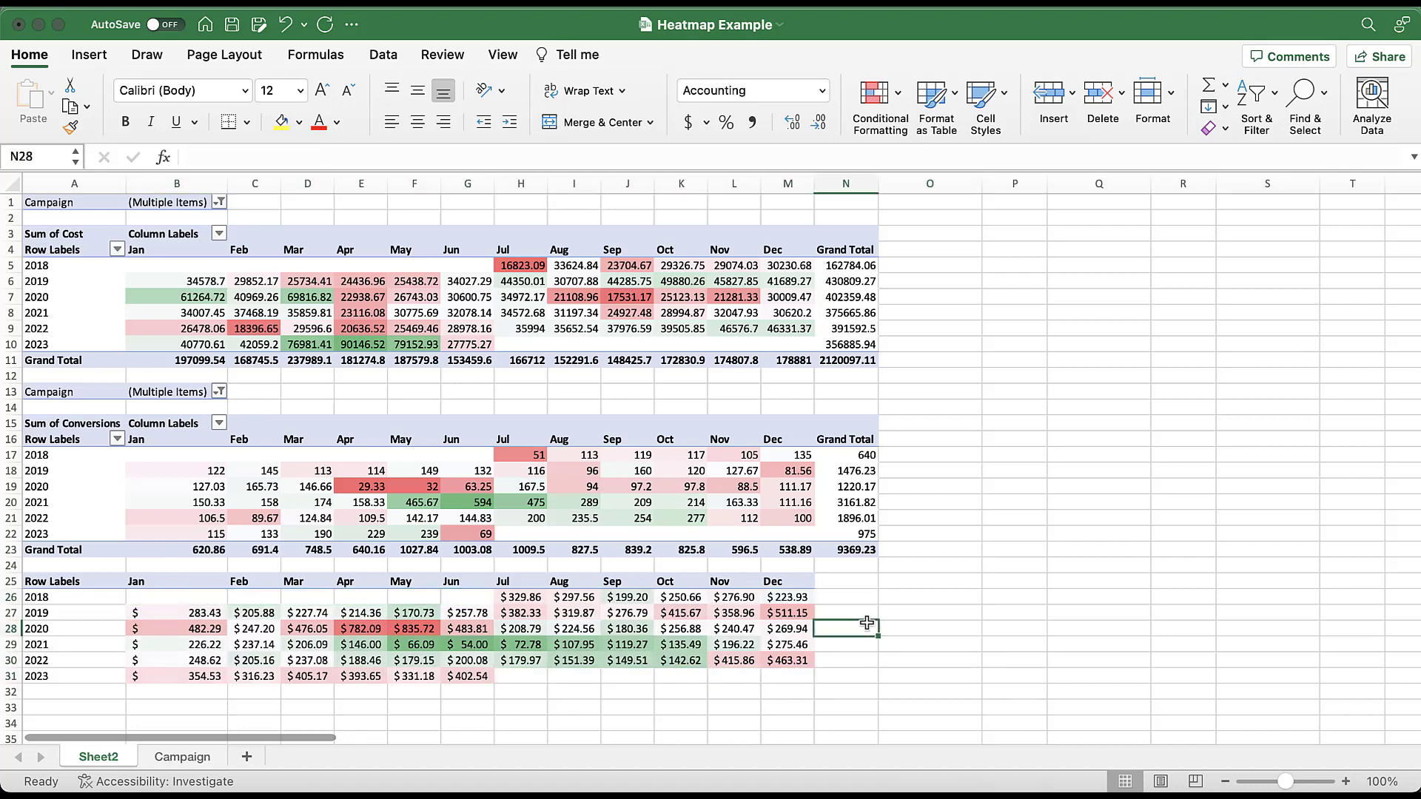
pyautogui.click(866, 625)
# - Remove Brand from the Campaign filters of the conversions and cost PivotTables, leaving only Non-Brand selected in both
pyautogui.click(220, 392)
pyautogui.click(278, 504)
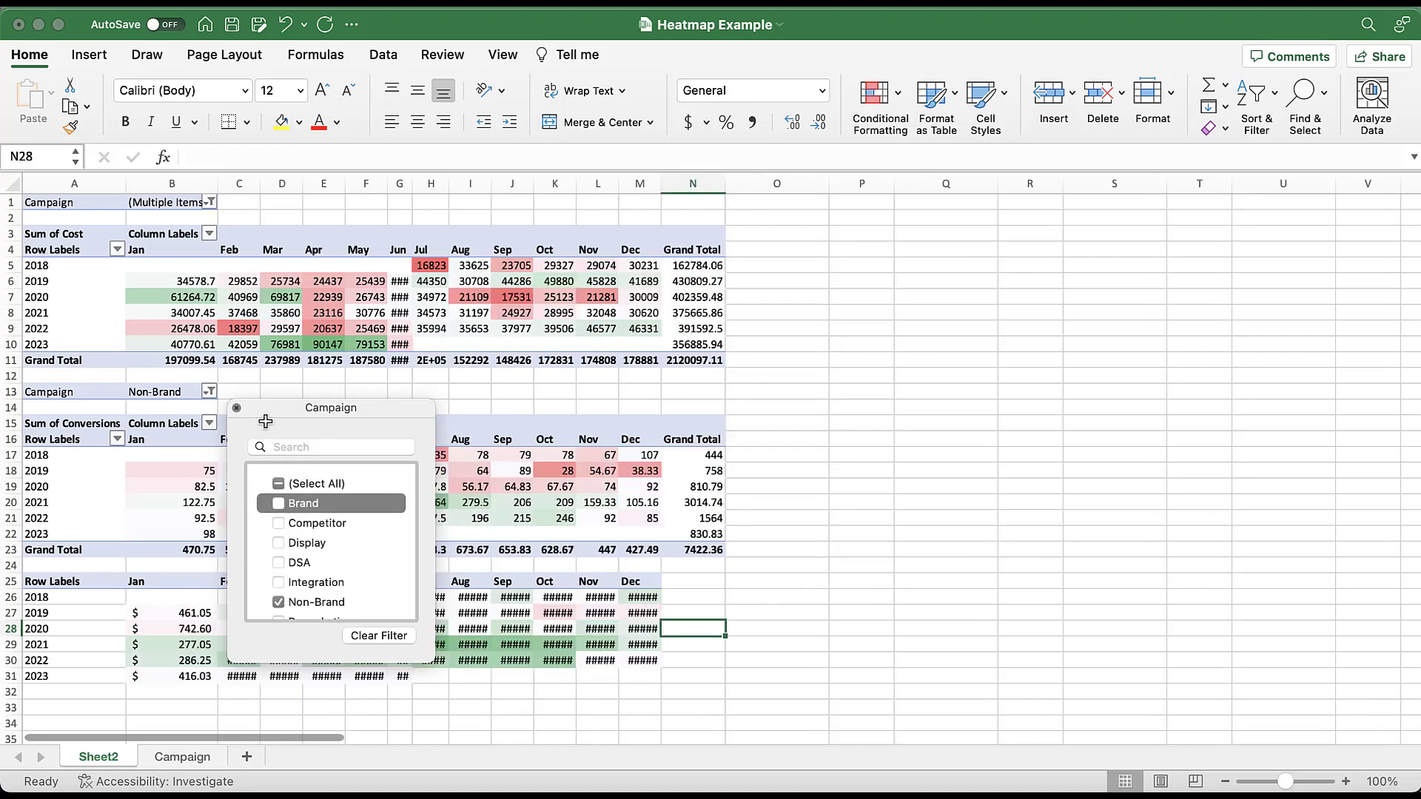
pyautogui.click(211, 202)
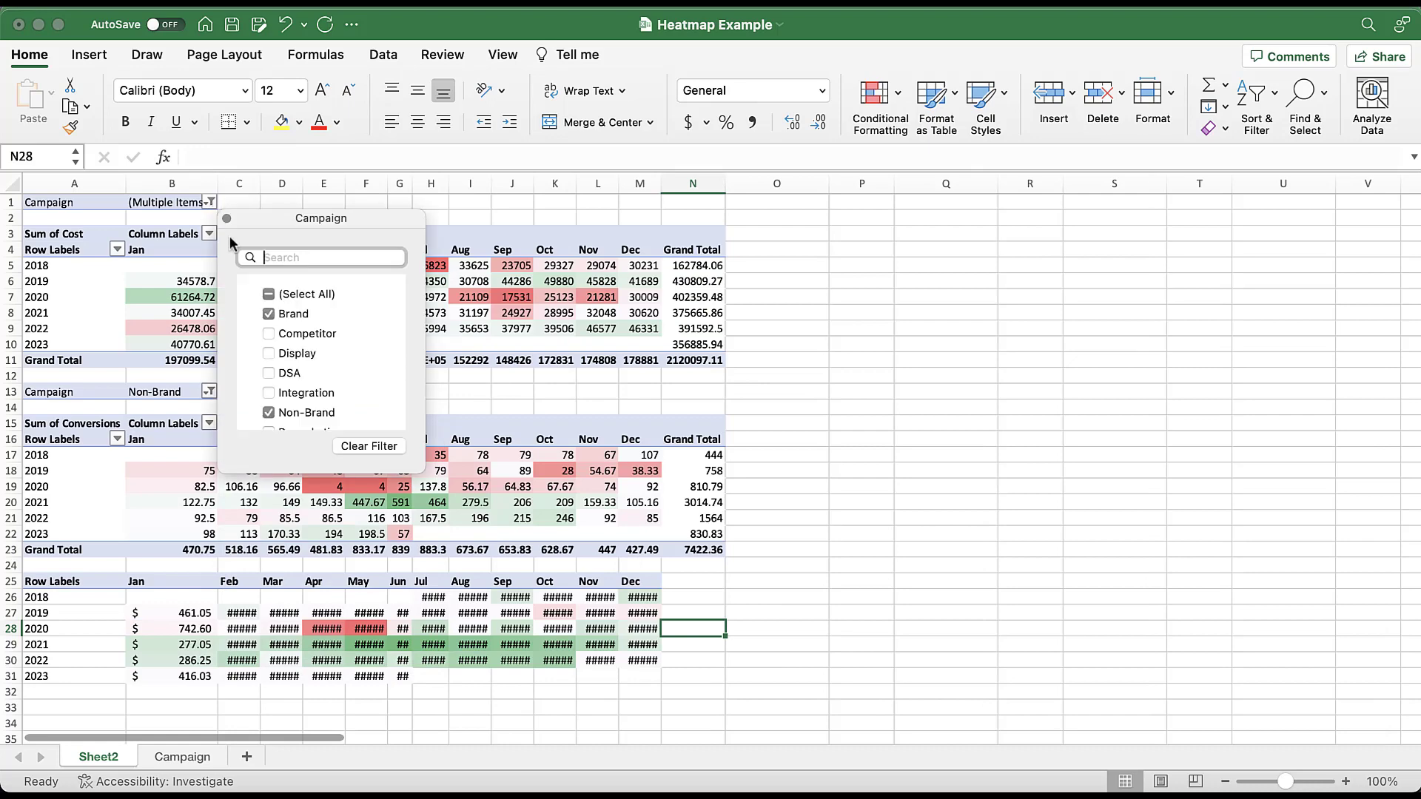
pyautogui.click(268, 314)
pyautogui.click(892, 676)
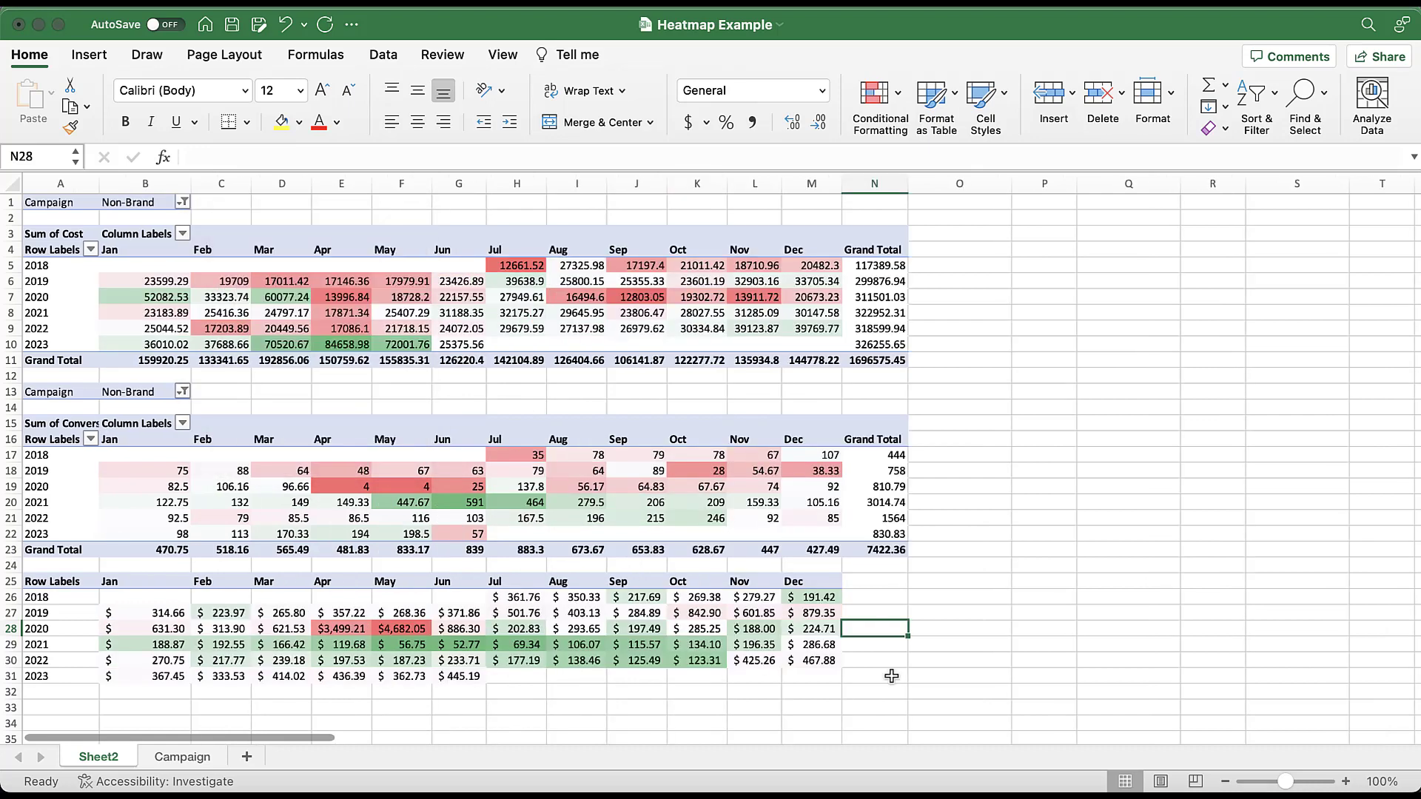